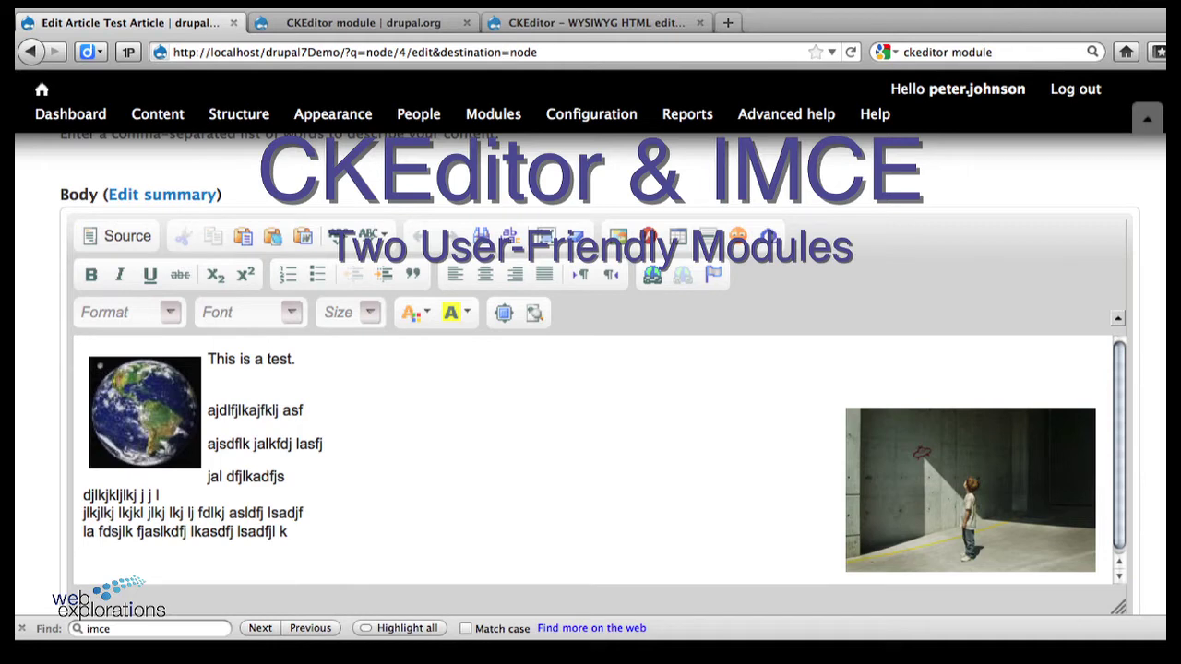
# Inspect the image properties of the boy picture in the article body and close them without changes.
pyautogui.scroll(-1, 600, 369)
pyautogui.scroll(-3, 600, 369)
pyautogui.scroll(3, 599, 369)
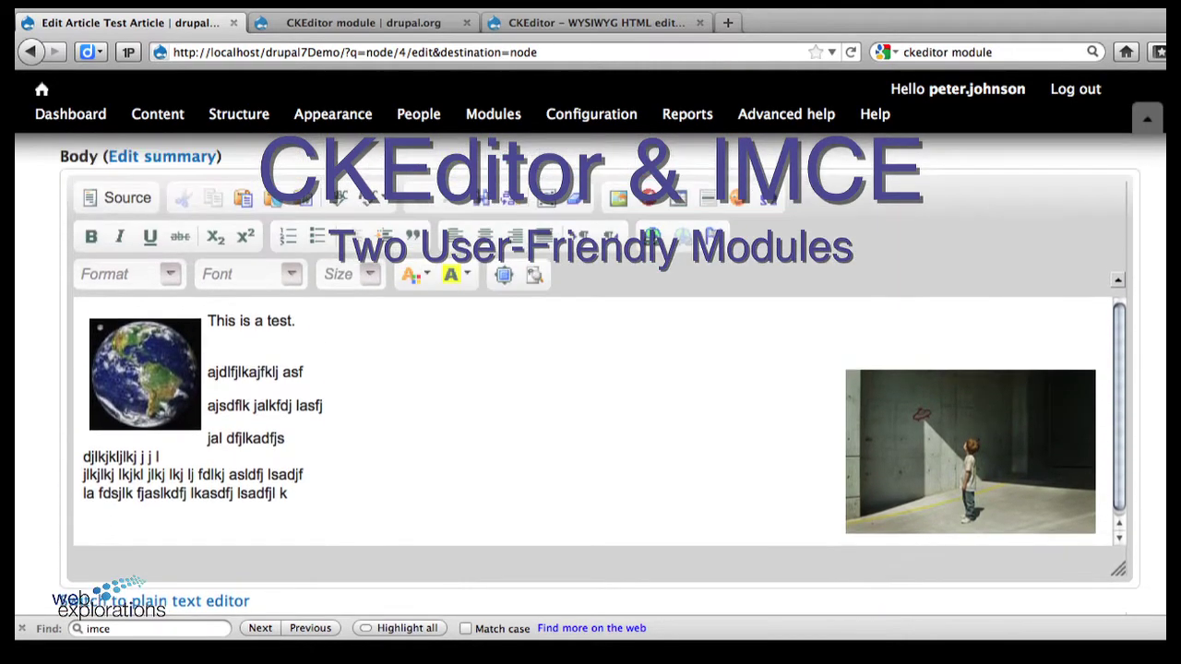
pyautogui.scroll(1, 600, 369)
pyautogui.scroll(-1, 600, 369)
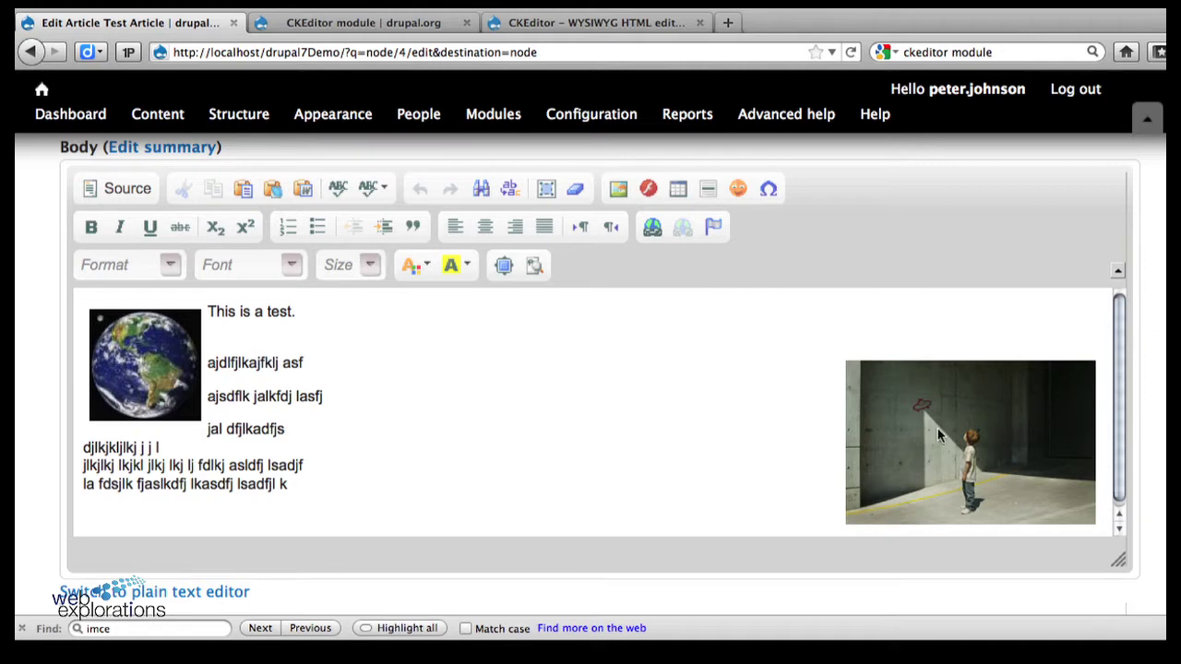
pyautogui.click(900, 411)
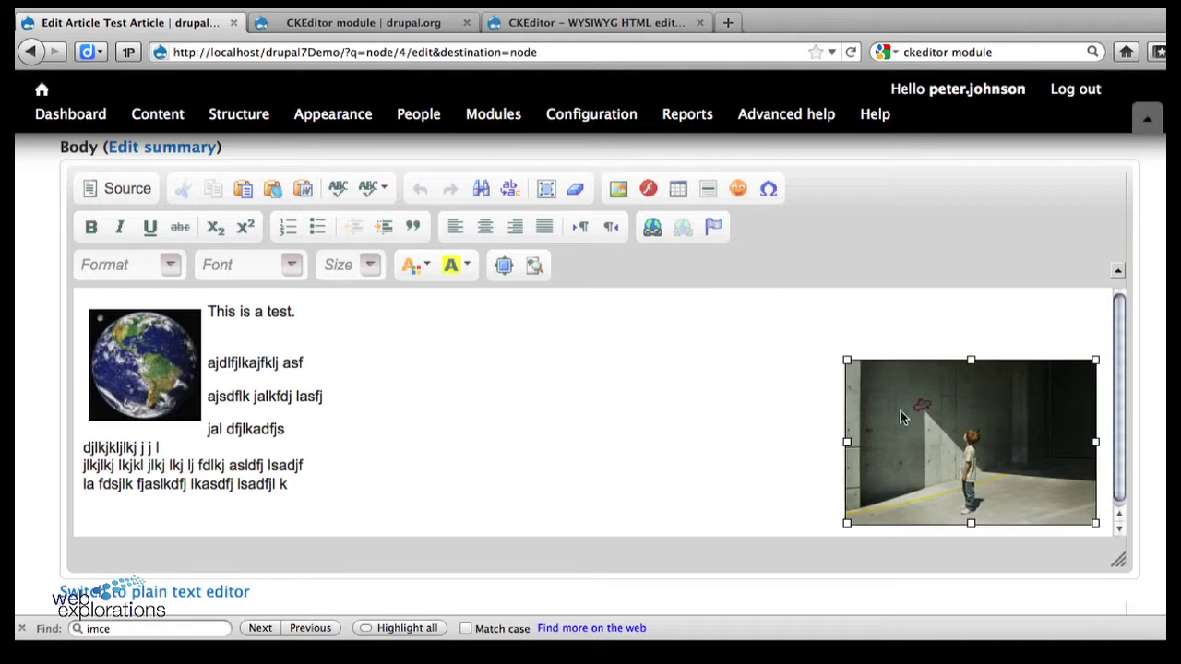
pyautogui.click(615, 191)
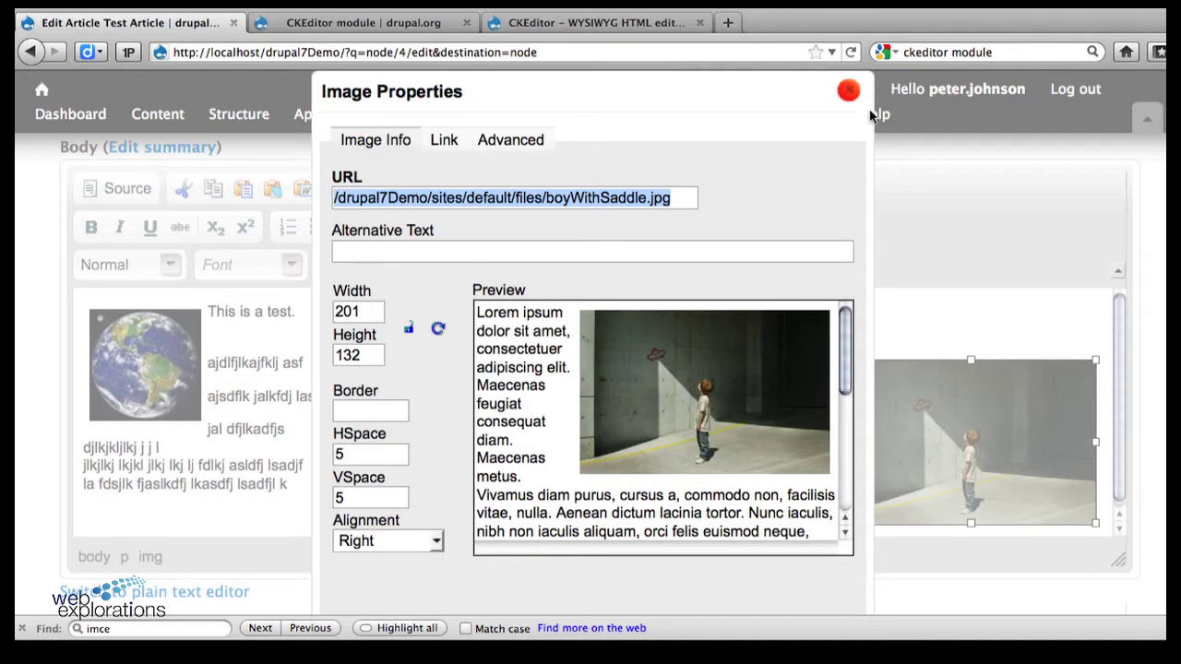
pyautogui.click(848, 92)
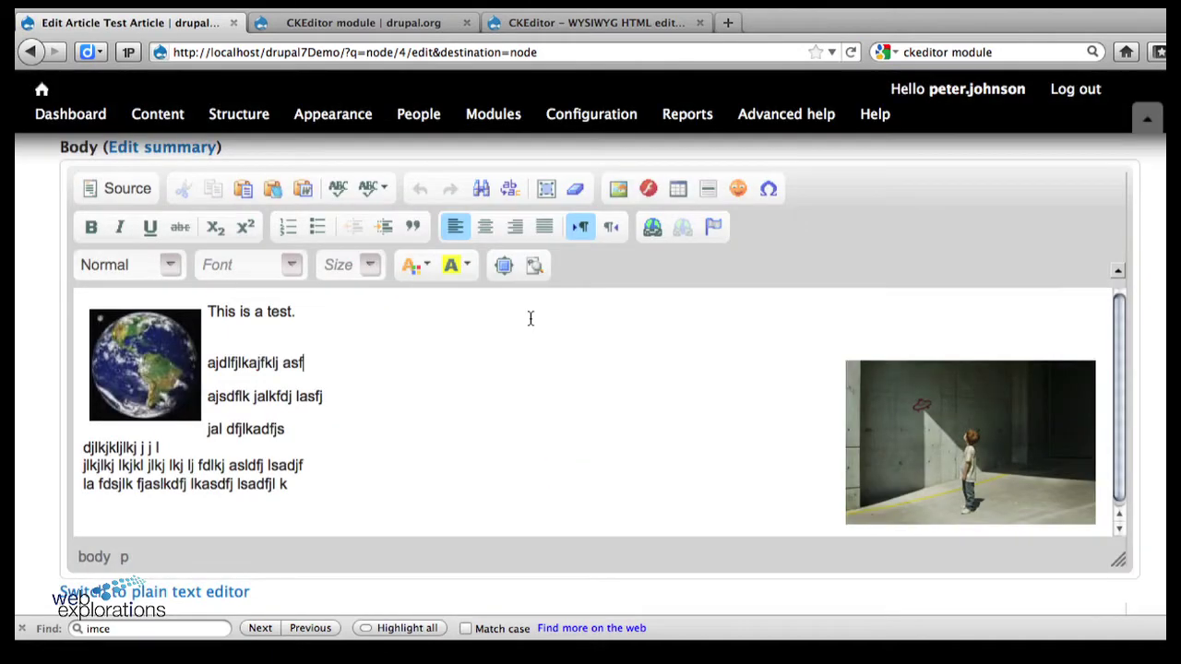
# Go from the CKEditor module documentation to its drupal.org project page and review the available downloads.
pyautogui.click(404, 23)
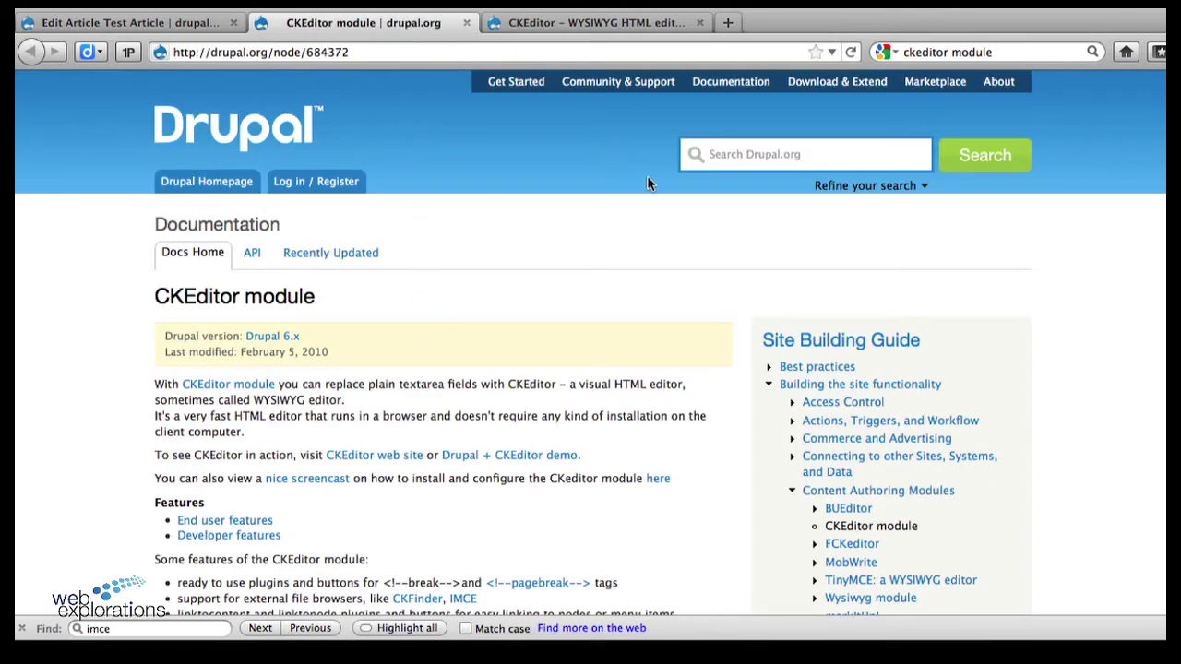
pyautogui.scroll(-3, 609, 330)
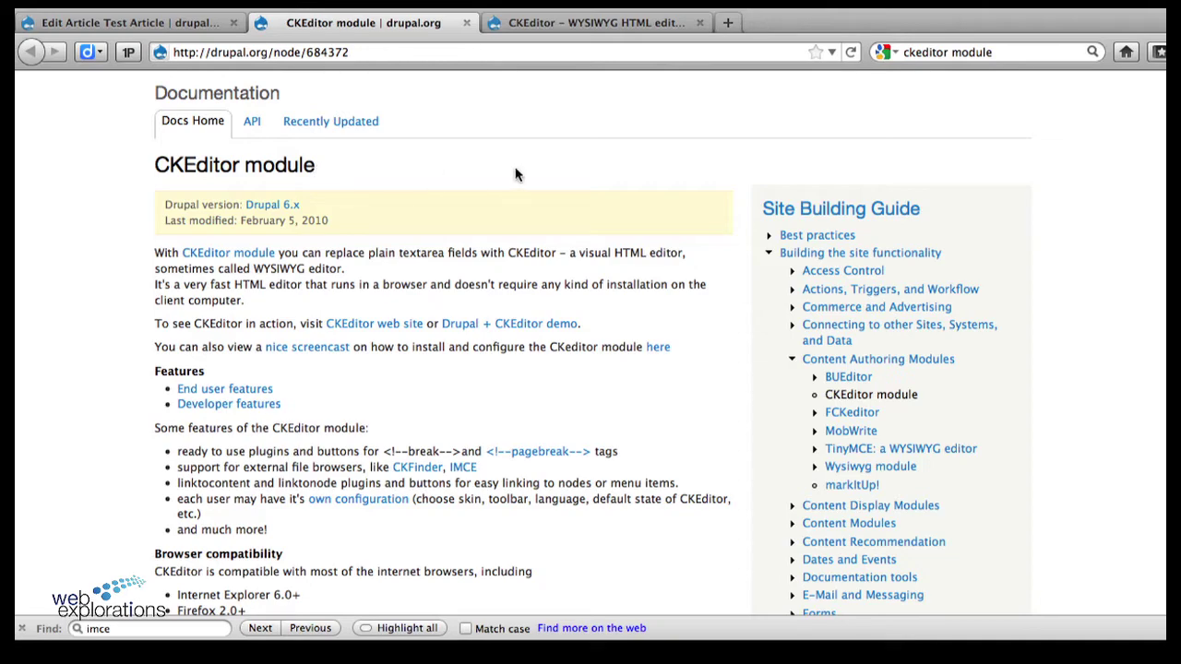
pyautogui.scroll(1, 369, 231)
pyautogui.click(235, 313)
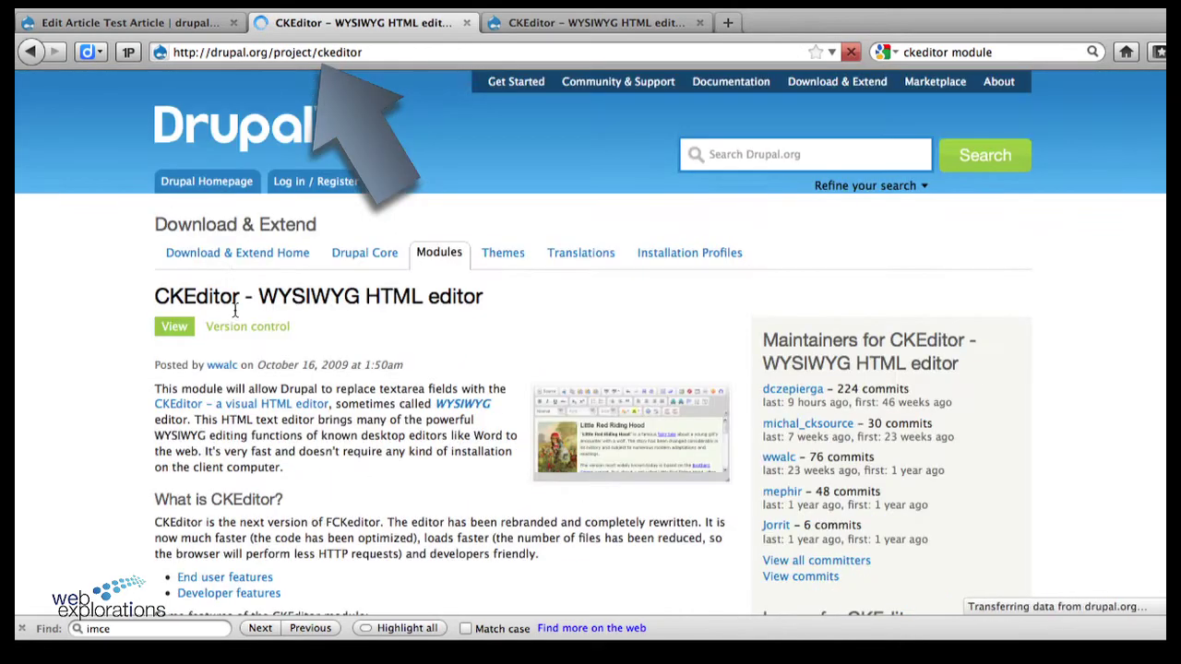
pyautogui.scroll(-10, 409, 314)
pyautogui.scroll(-10, 409, 314)
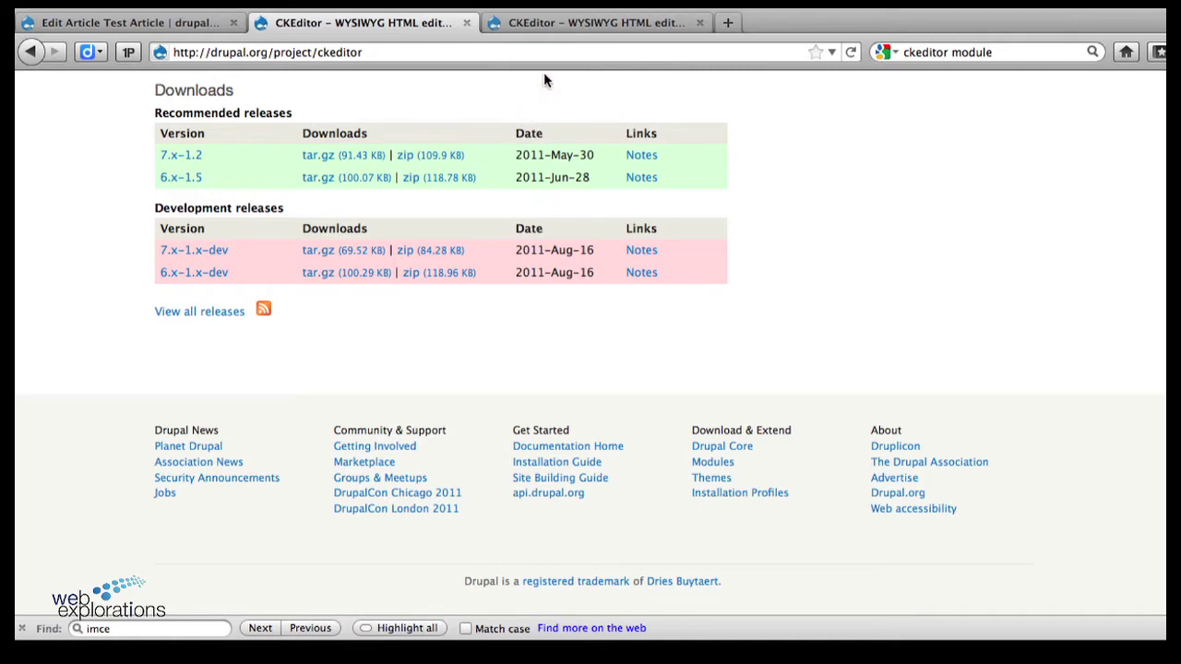
# Return to the ckeditor.com site and open its Download page for the editor program.
pyautogui.click(549, 24)
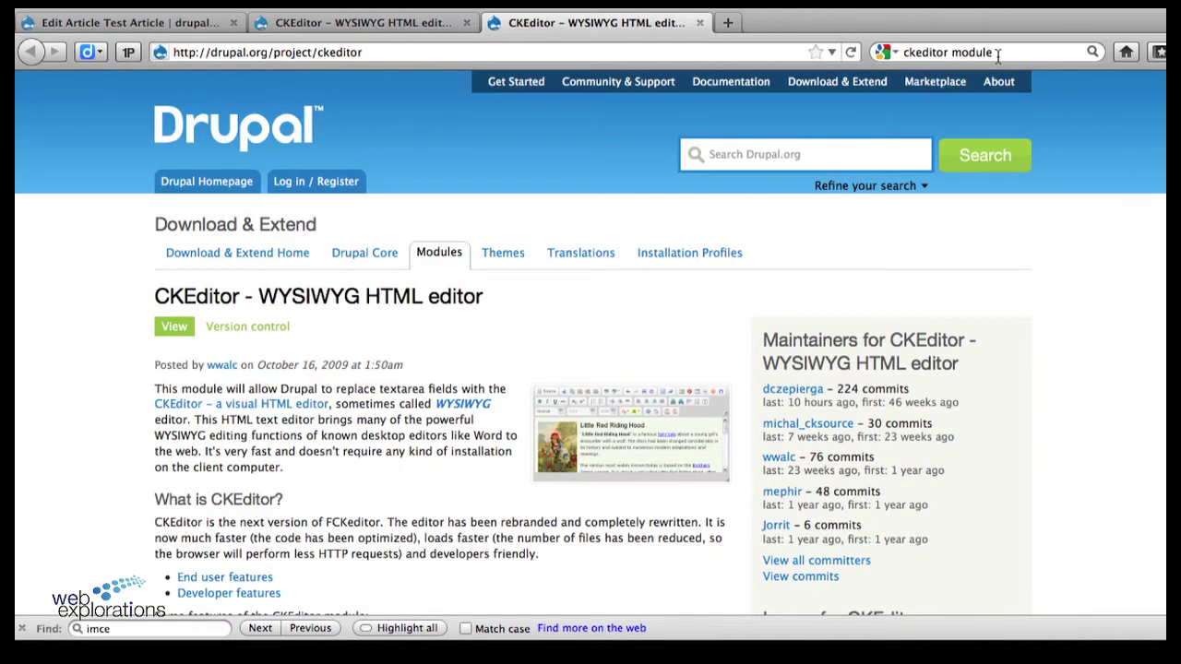
pyautogui.click(360, 25)
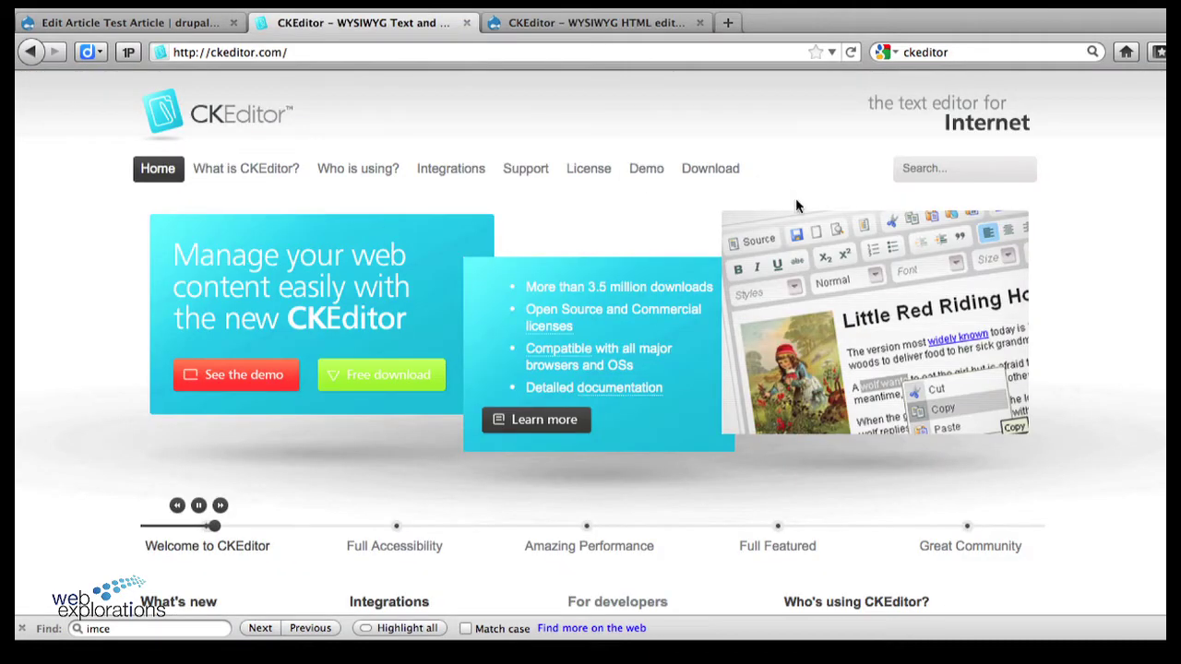
pyautogui.click(710, 169)
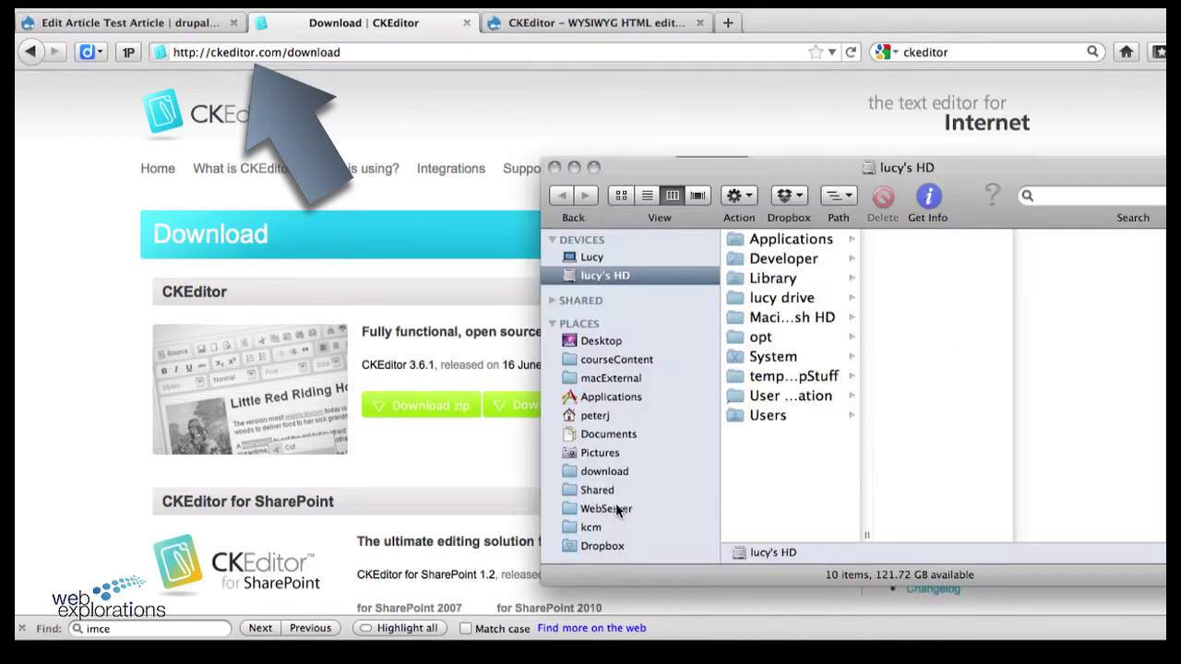
# Switch to Finder and browse from WebServer to Documents/drupal7Demo/sites/all/modules, enlarging the window to show full file names.
pyautogui.click(616, 508)
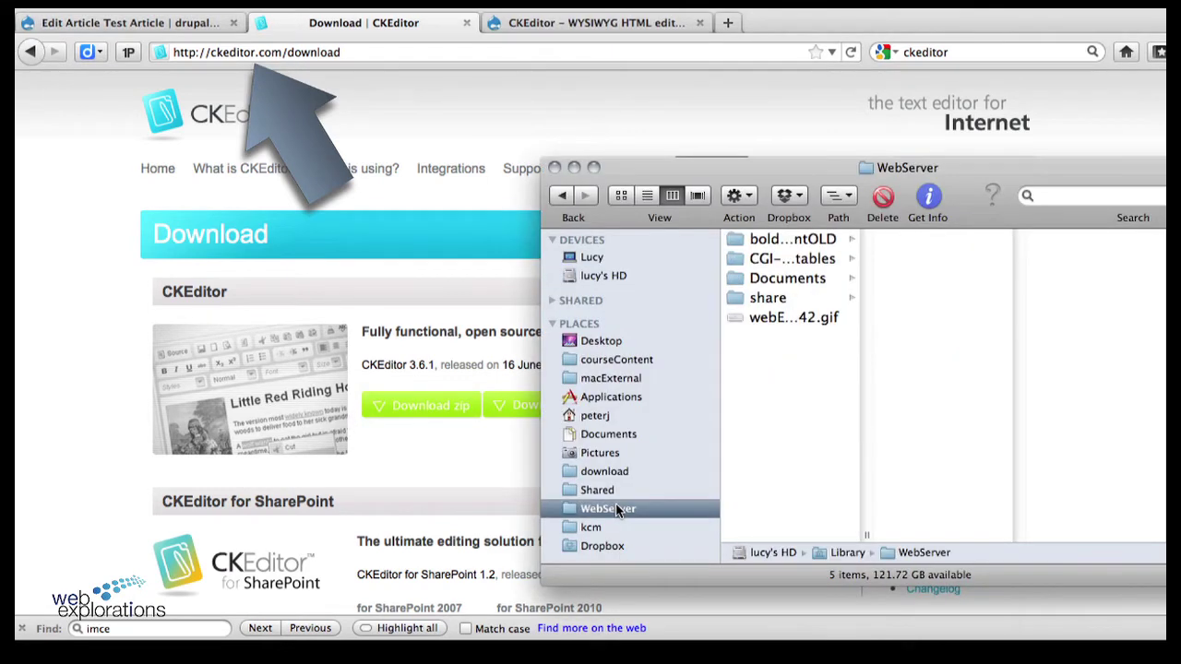
pyautogui.click(780, 280)
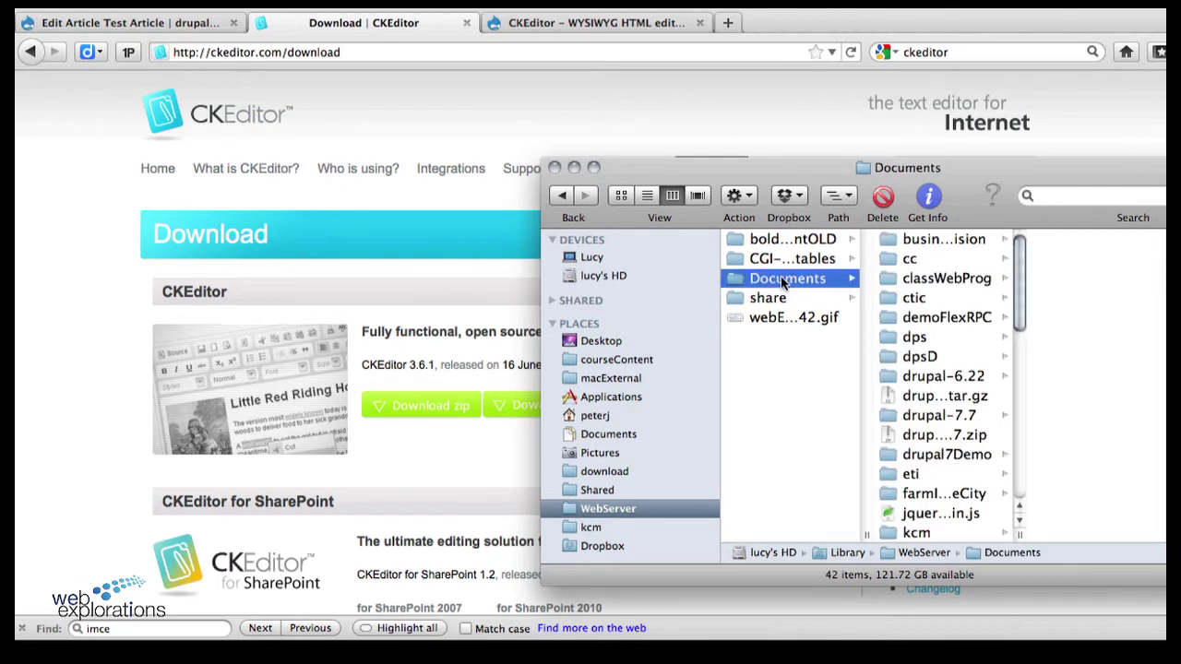
pyautogui.click(947, 458)
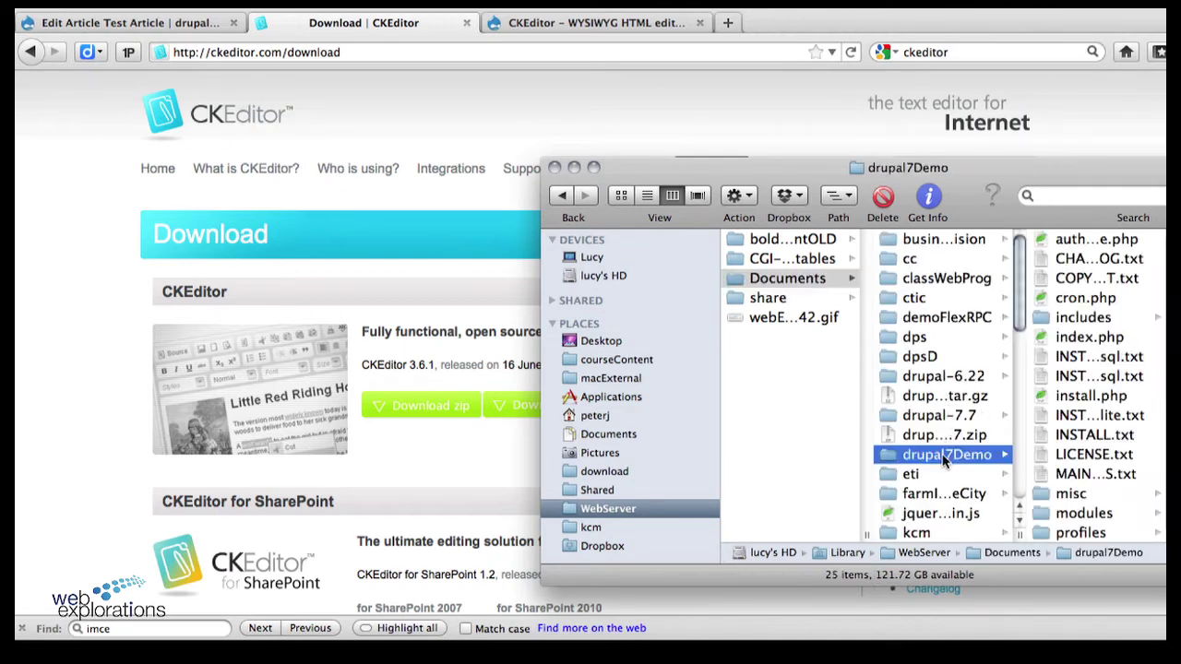
pyautogui.moveTo(972, 222); pyautogui.dragTo(591, 115)
pyautogui.scroll(-5, 713, 248)
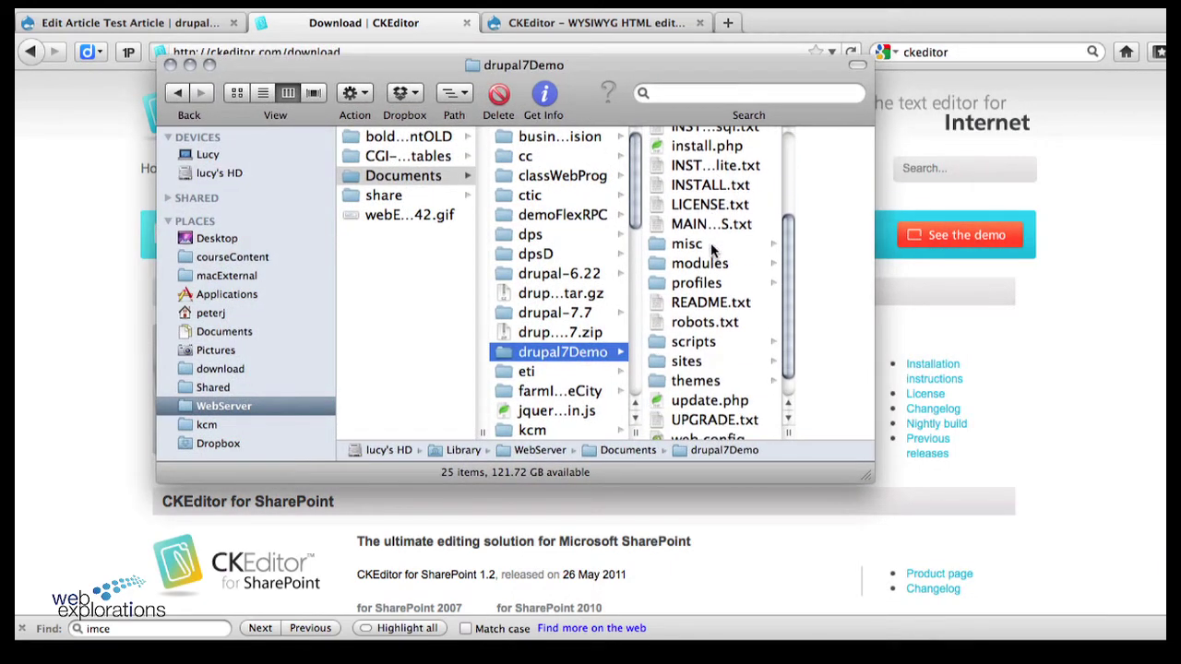
pyautogui.click(688, 362)
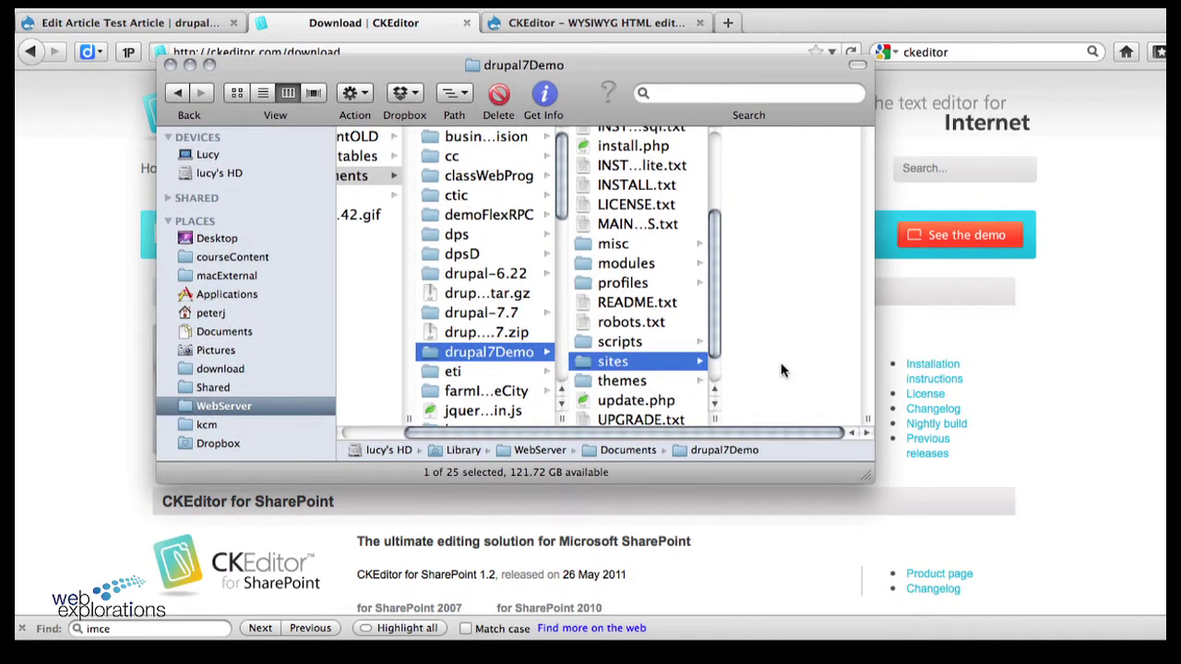
pyautogui.click(759, 138)
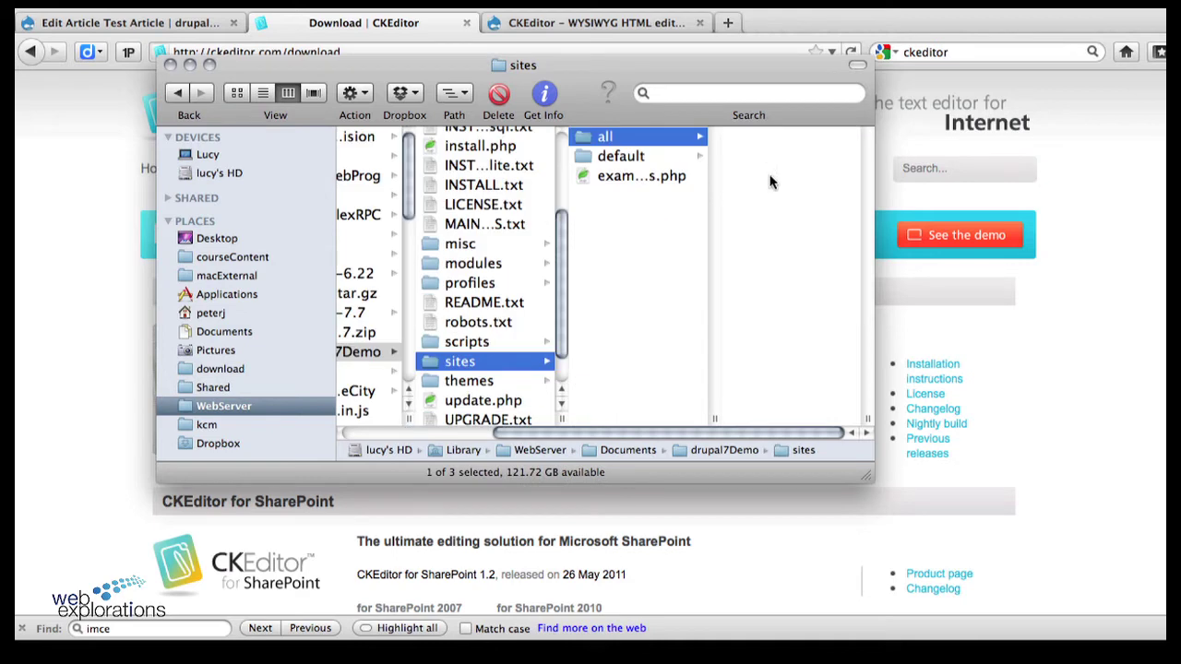
pyautogui.click(775, 137)
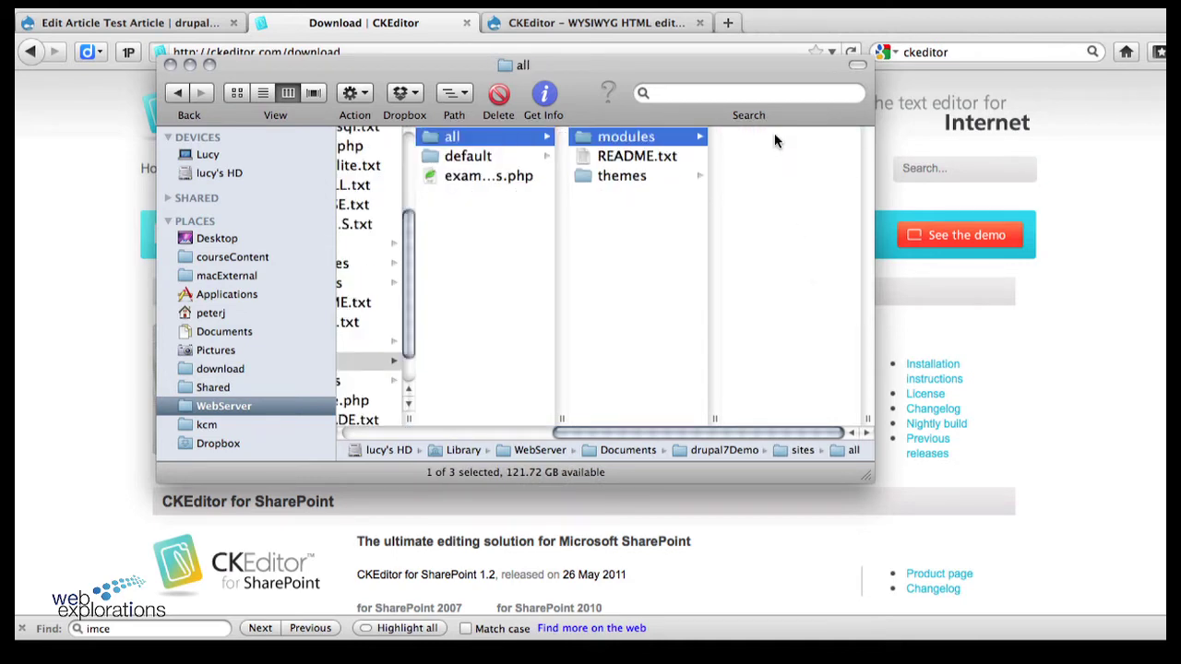
pyautogui.moveTo(872, 426); pyautogui.dragTo(1055, 446)
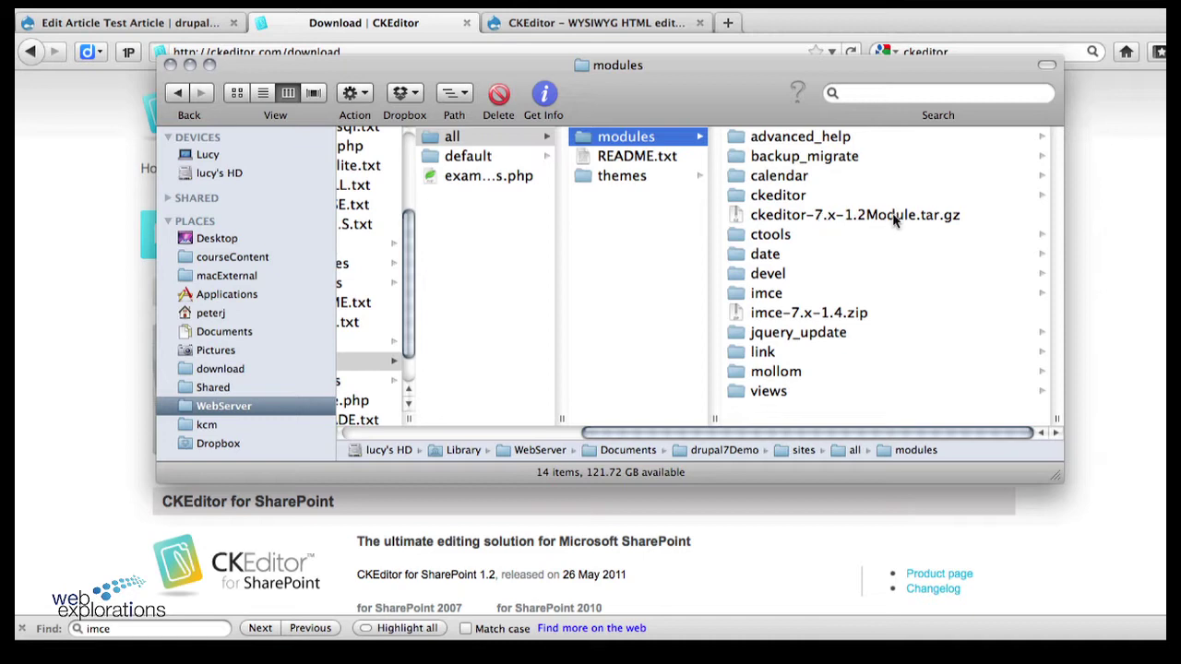
# Open the ckeditor module folder and adjust the column widths so its file names are readable.
pyautogui.click(776, 196)
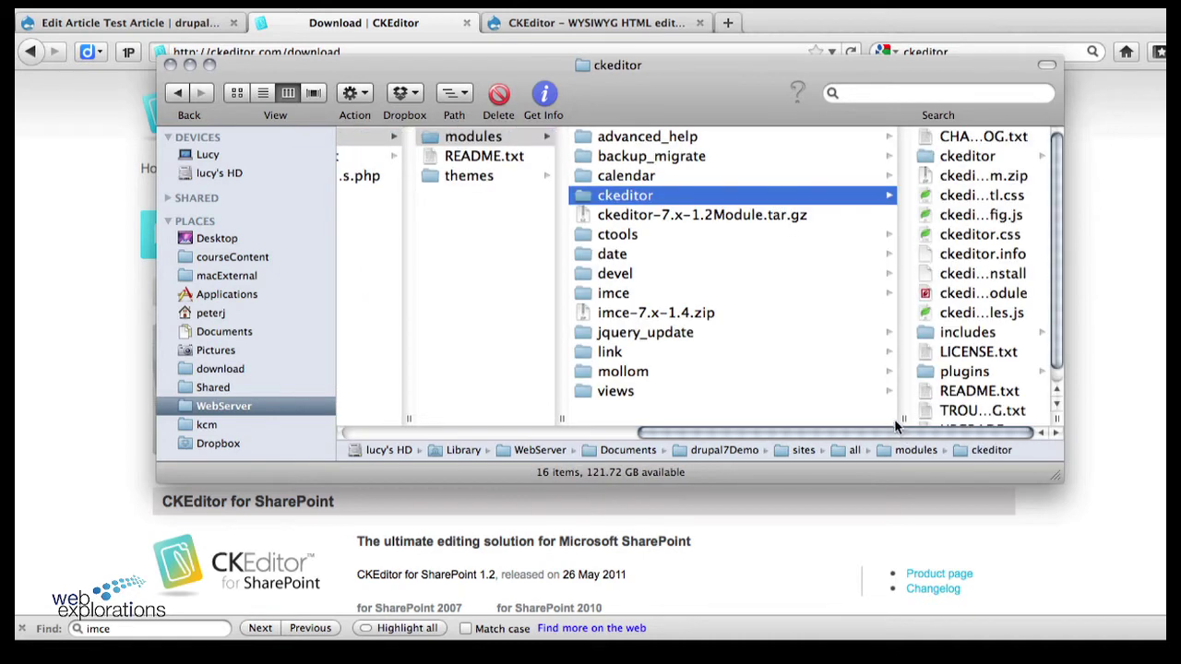
pyautogui.moveTo(901, 418); pyautogui.dragTo(752, 421)
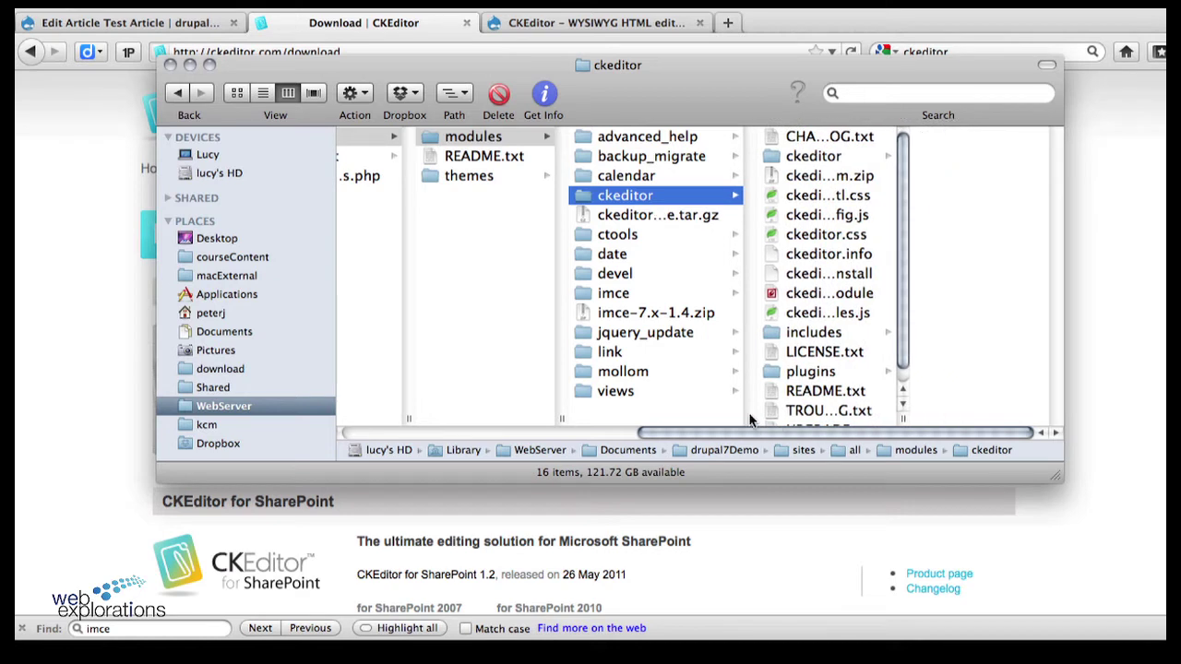
pyautogui.doubleClick(902, 418)
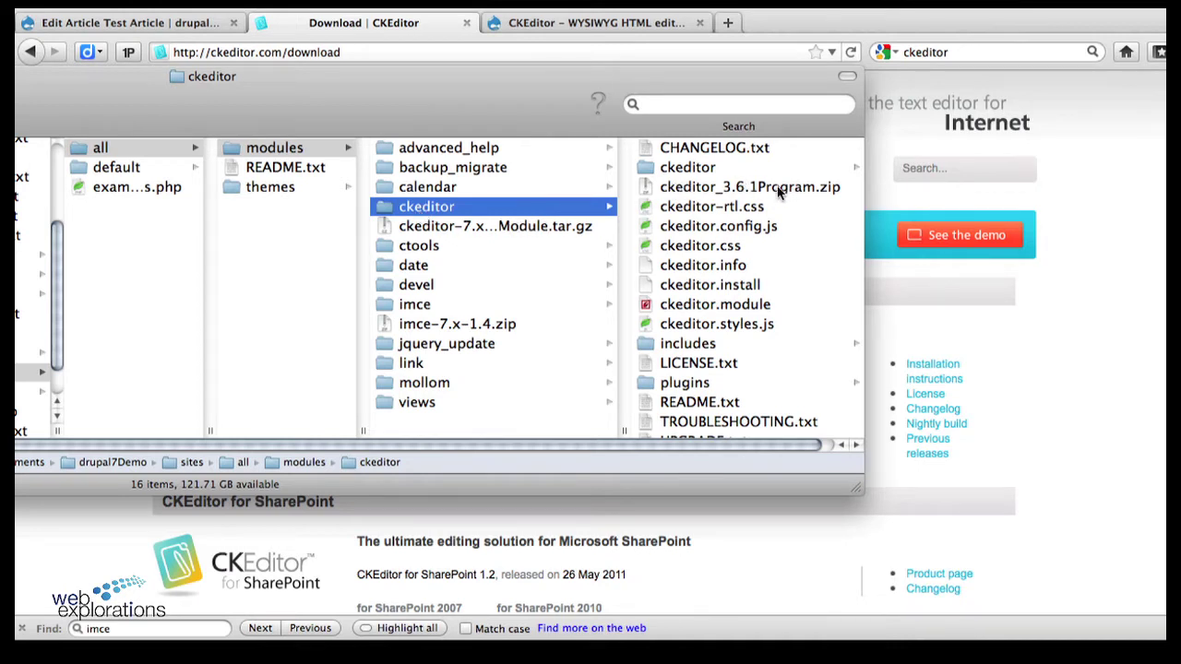
# Rename the ckeditor subfolder inside the ckeditor module folder to ckeditorORIG.
pyautogui.click(710, 169)
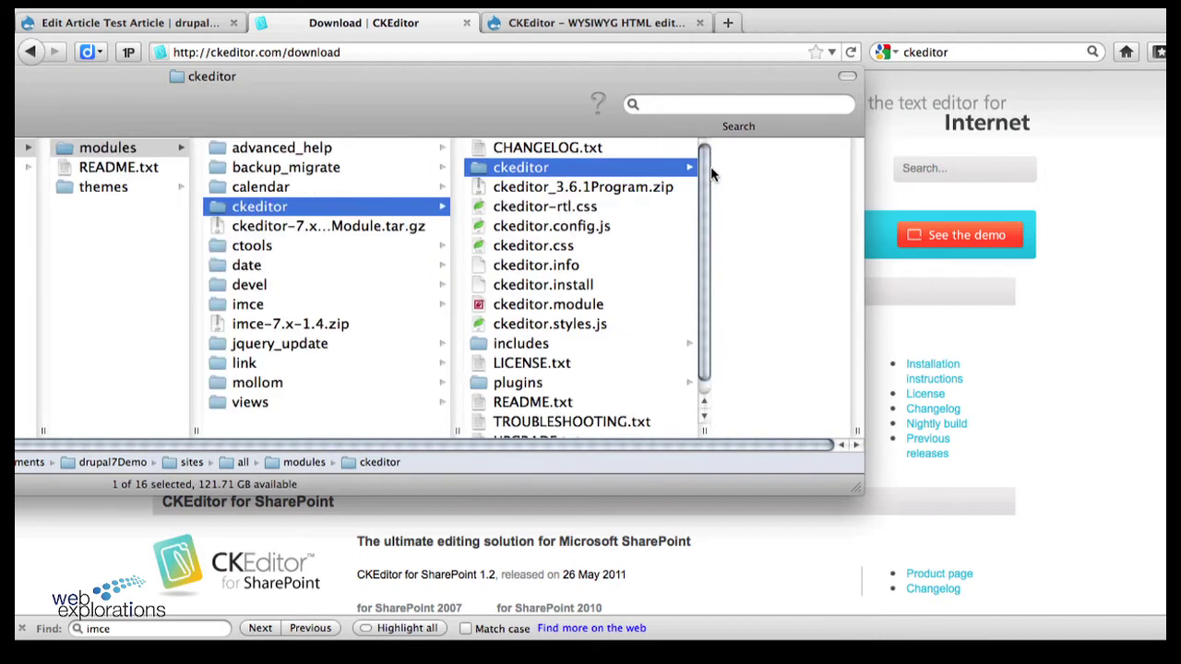
pyautogui.click(547, 167)
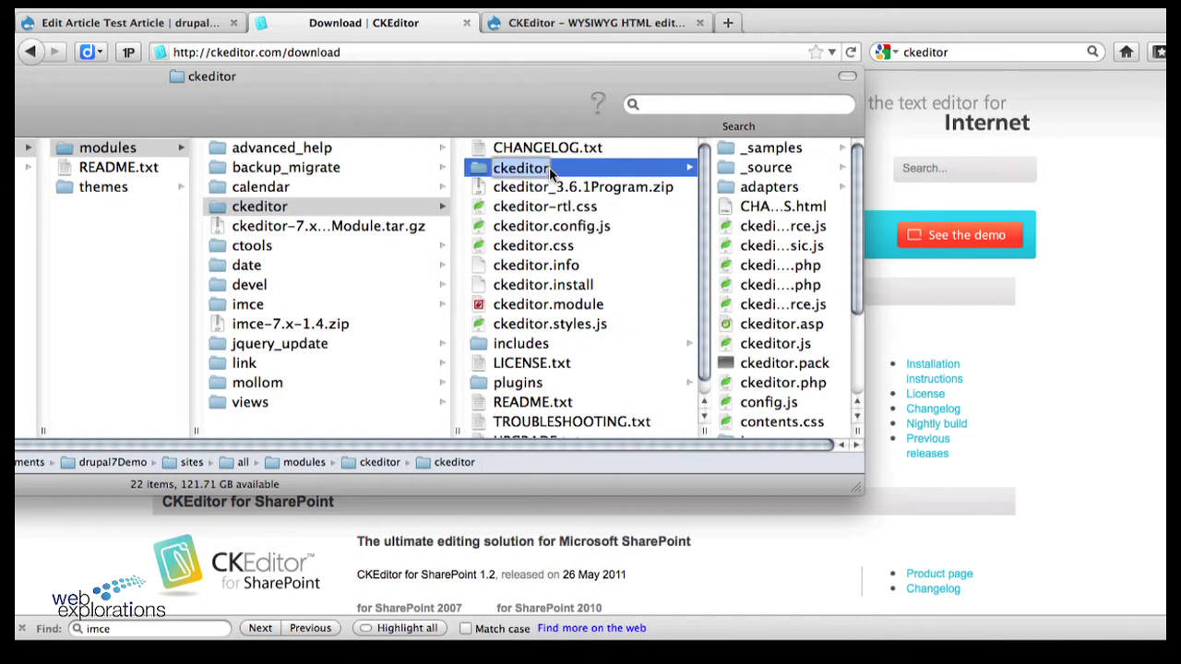
pyautogui.press('Right')
pyautogui.write('ORI')
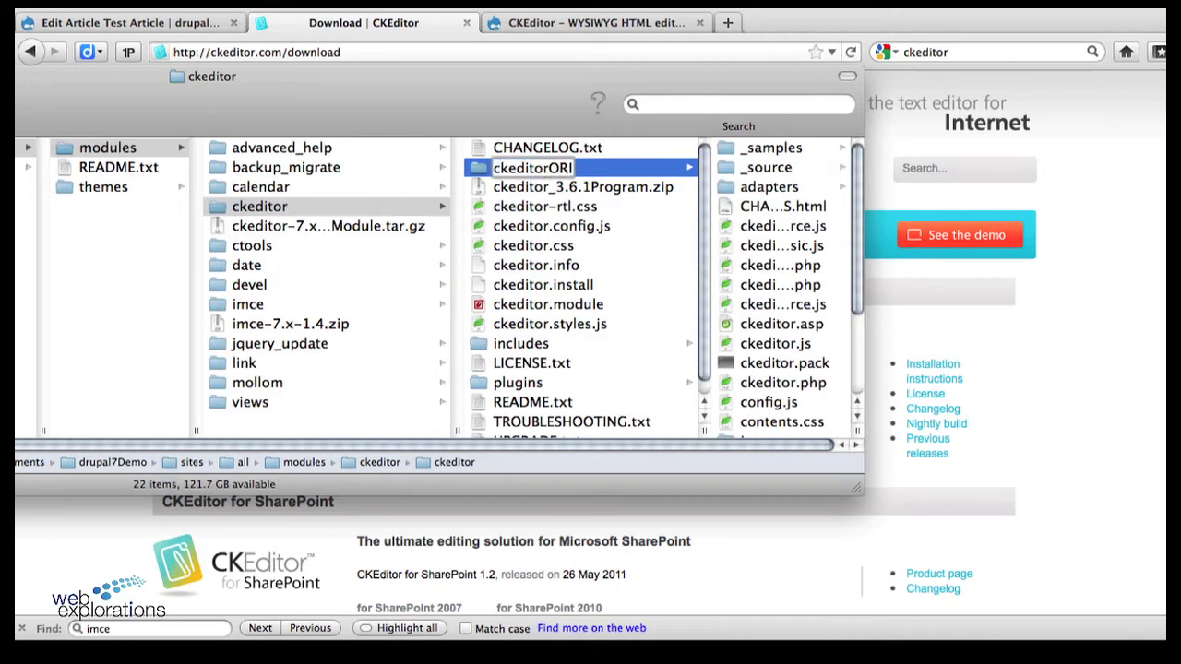
pyautogui.write('G')
# Extract ckeditor_3.6.1Program.zip inside the ckeditor module folder and look through the extracted ckeditor folder.
pyautogui.doubleClick(571, 187)
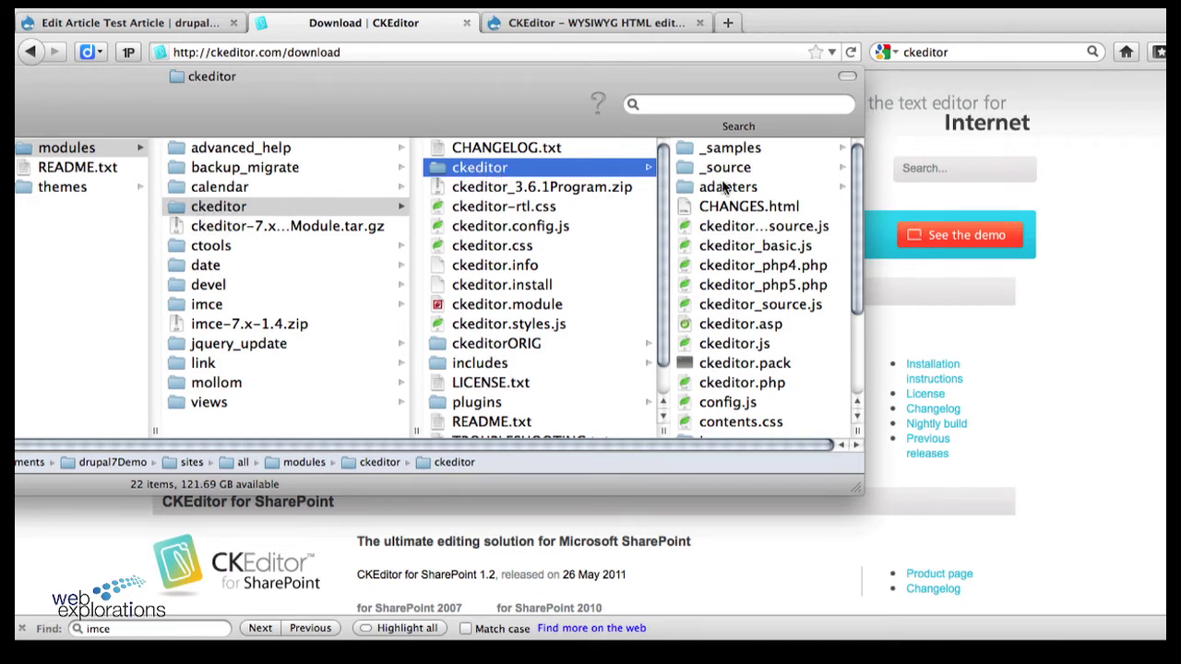
pyautogui.scroll(-5, 744, 212)
pyautogui.scroll(5, 744, 212)
# Move the ckeditorORIG folder to the Trash.
pyautogui.click(474, 346)
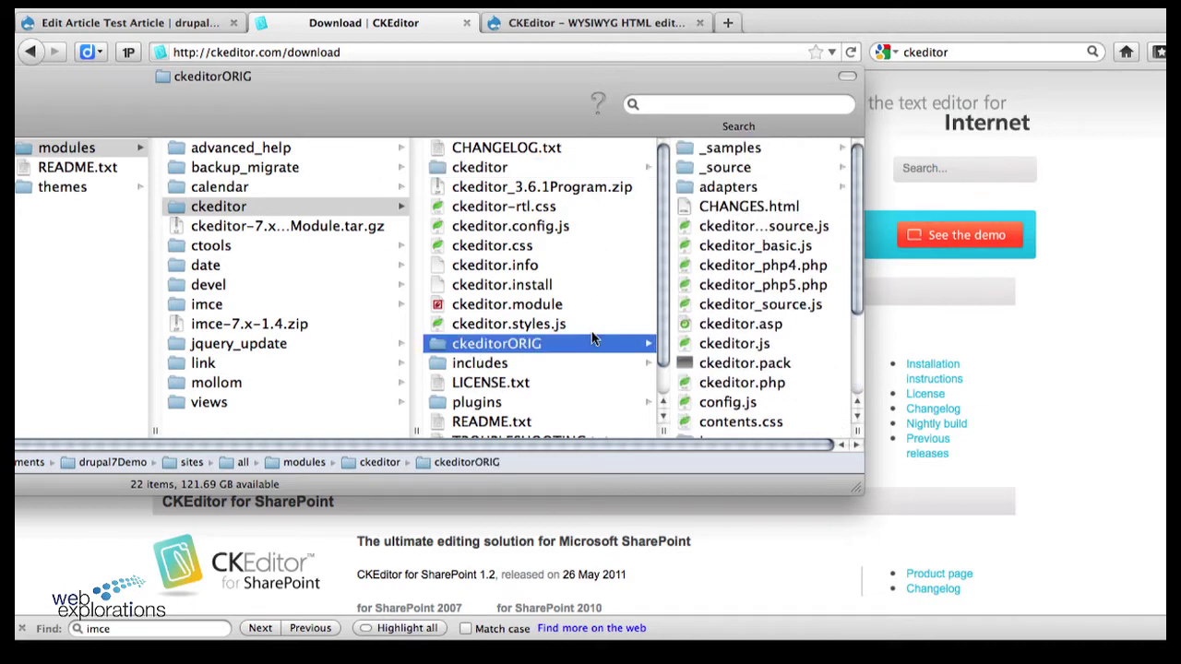
pyautogui.rightClick(455, 342)
pyautogui.click(538, 382)
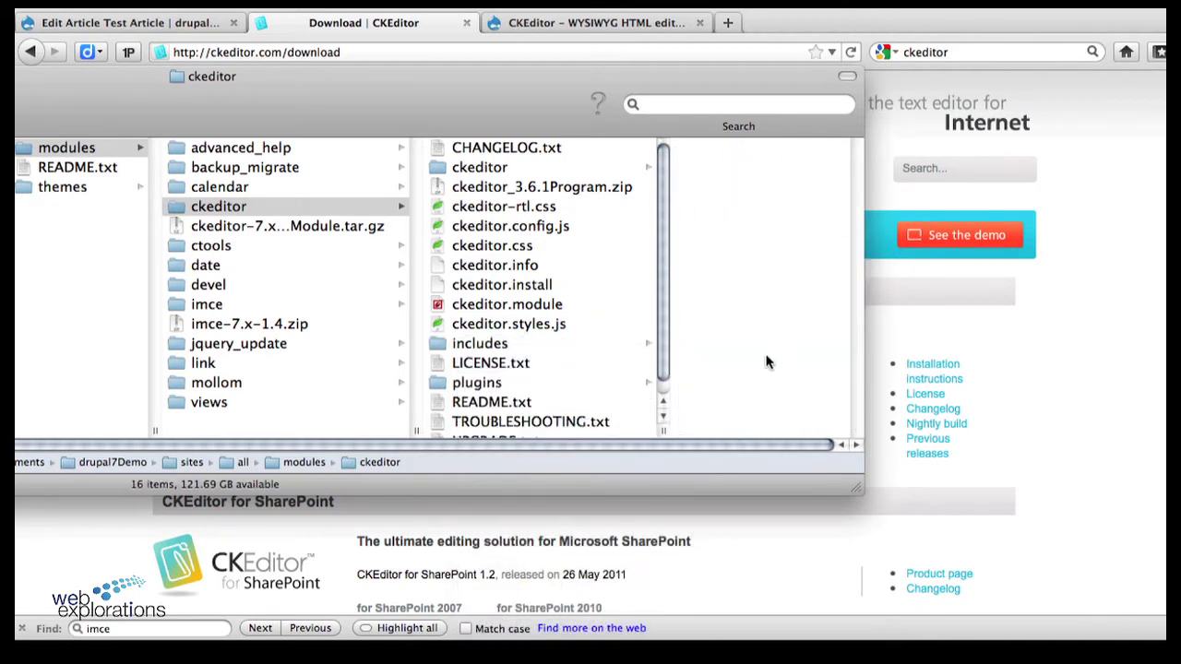
# Switch back to Firefox and close the CKEditor project page and ckeditor.com download page, keeping the article edit page.
pyautogui.moveTo(264, 109); pyautogui.dragTo(561, 108)
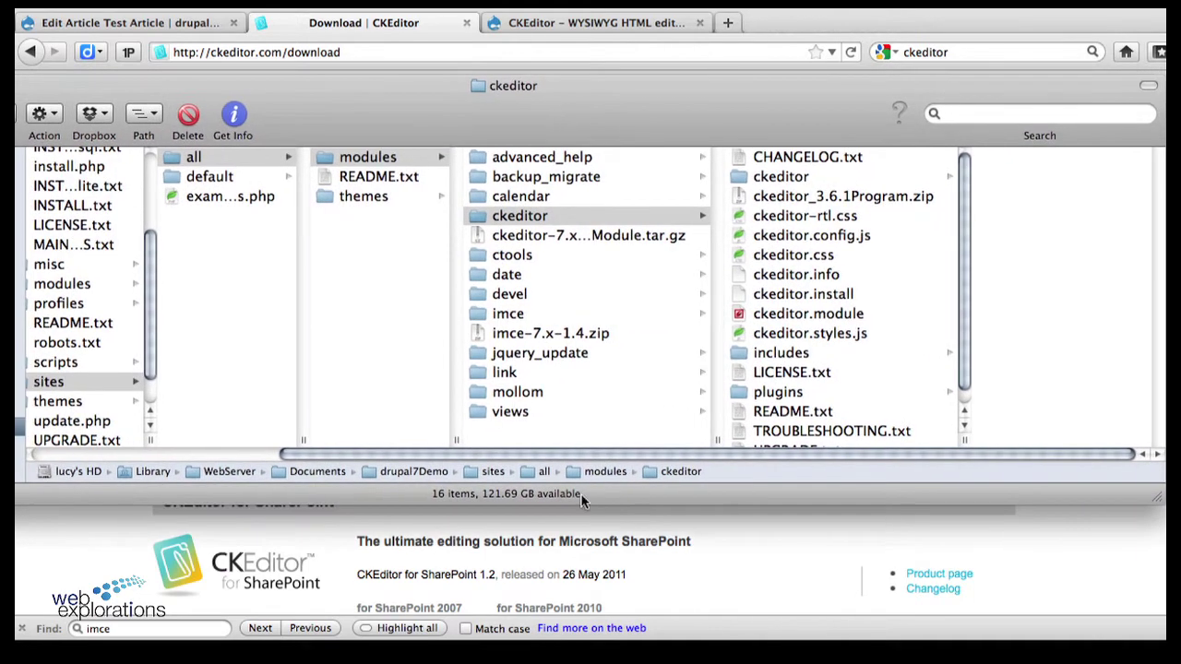
pyautogui.click(454, 542)
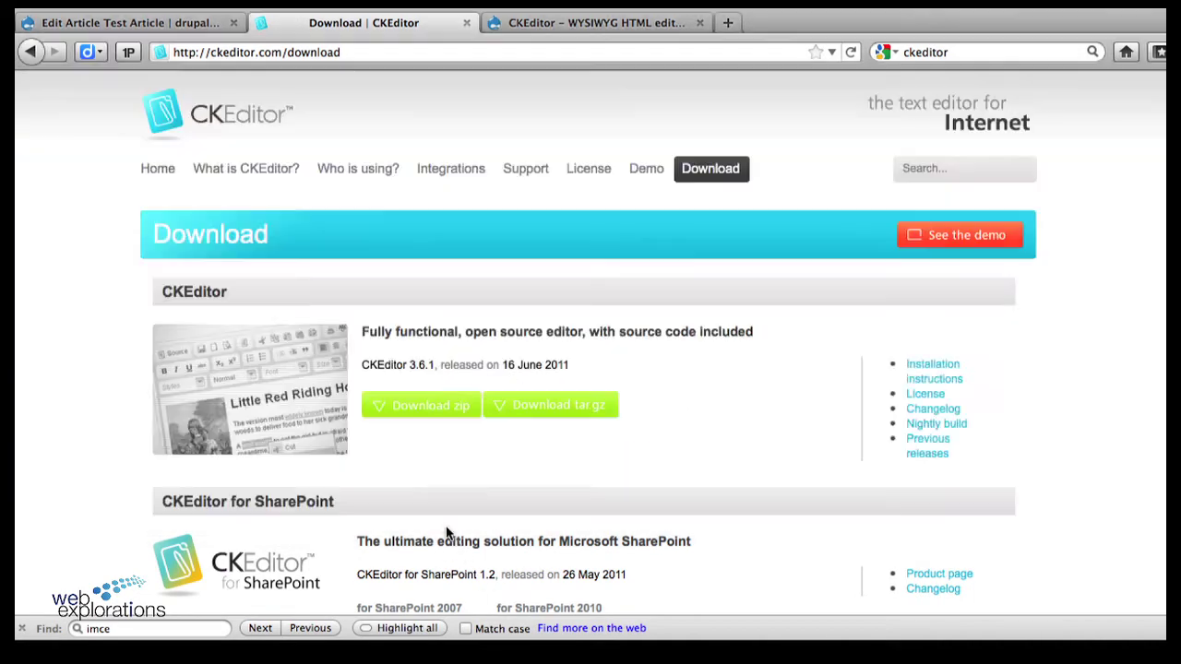
pyautogui.click(700, 23)
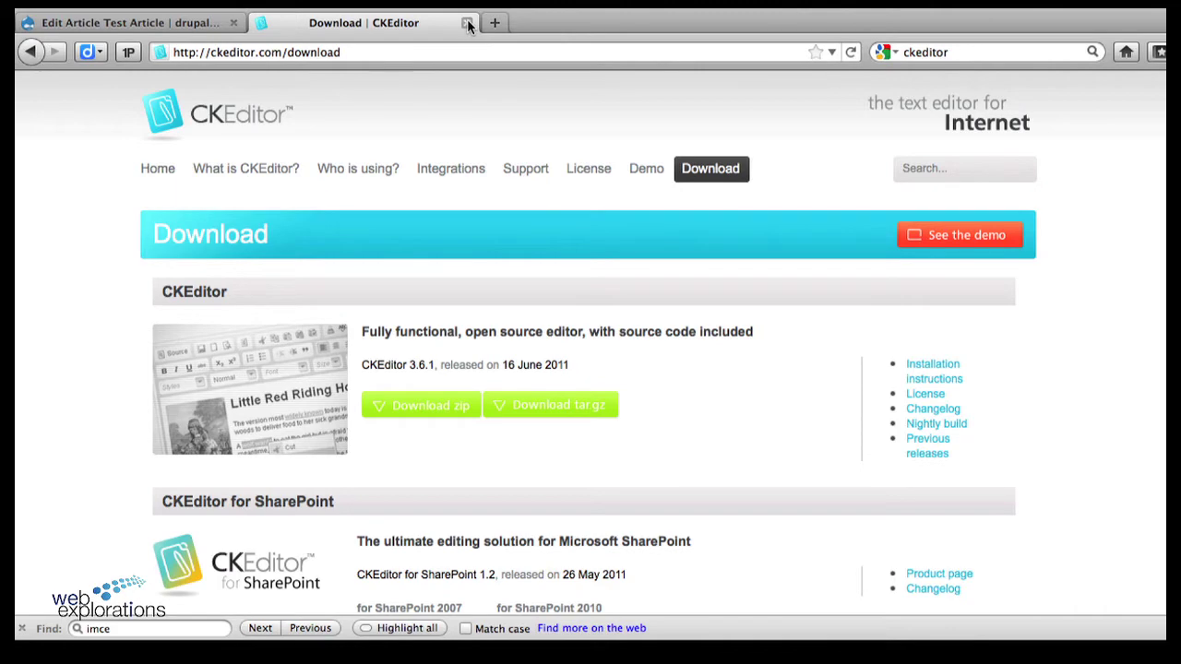
pyautogui.click(468, 23)
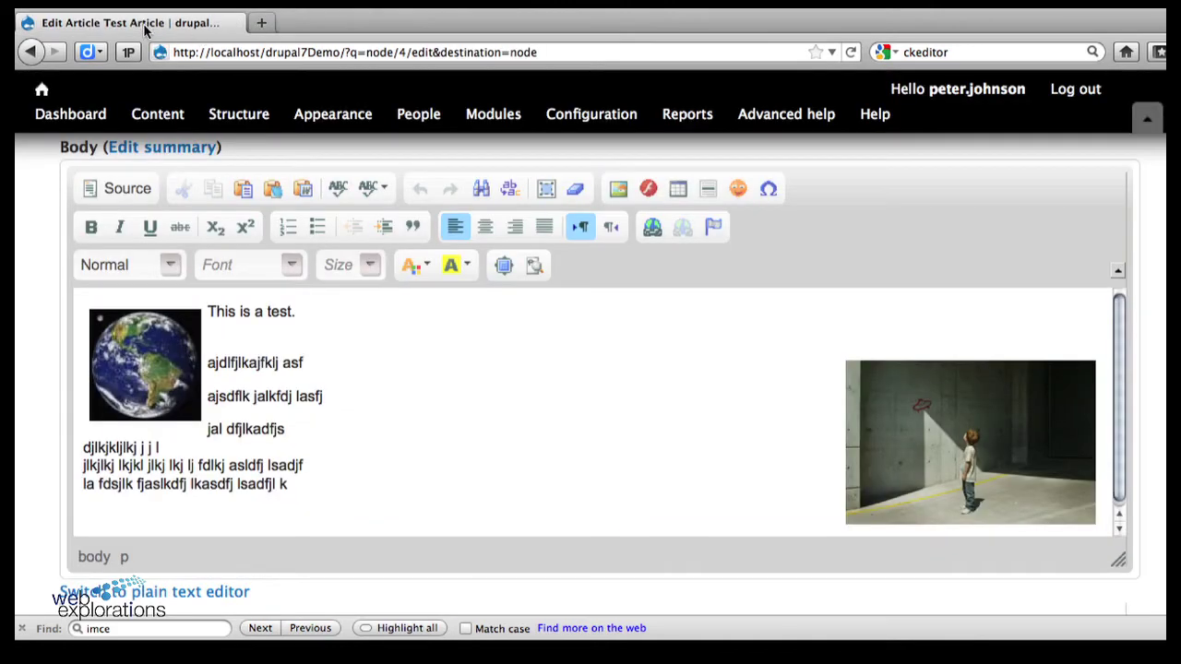
# Open the site's Modules page and look through the list for the IMCE and CKEditor entries.
pyautogui.click(509, 119)
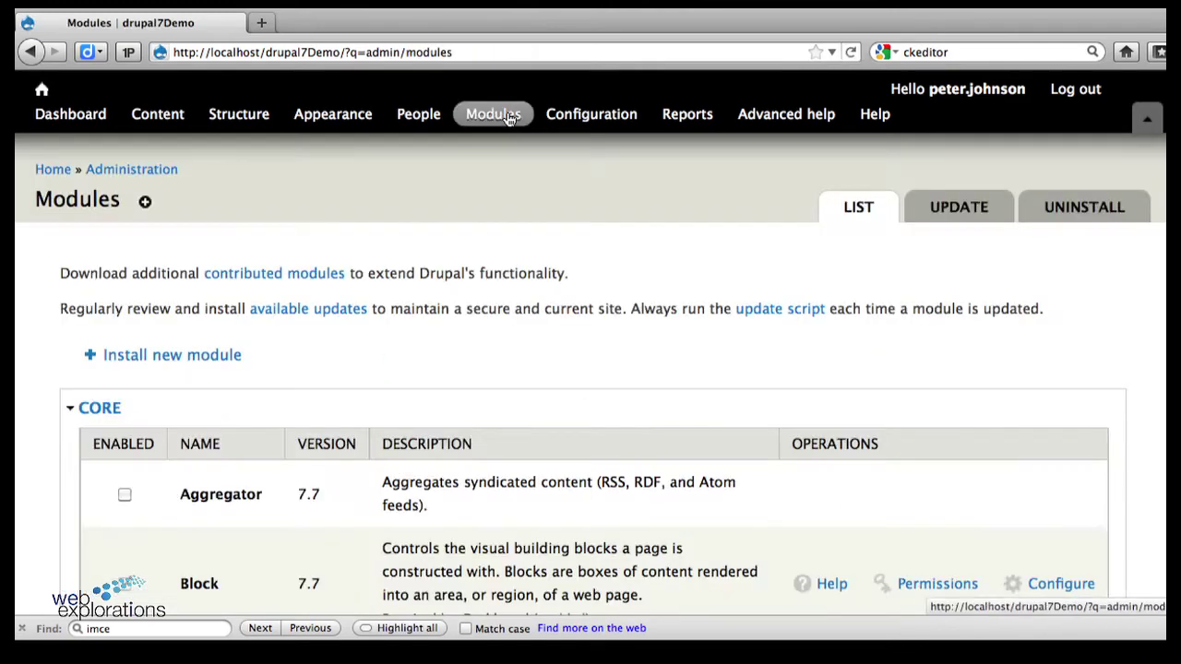
pyautogui.scroll(-10, 385, 403)
pyautogui.scroll(-20, 386, 403)
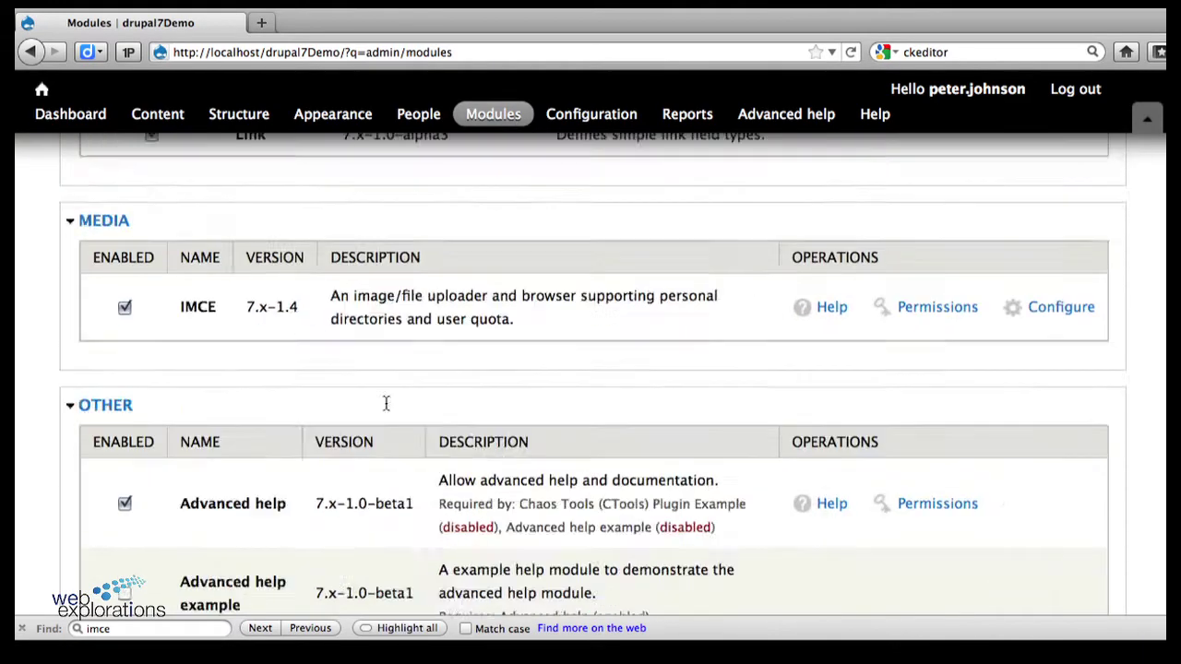
pyautogui.scroll(5, 385, 403)
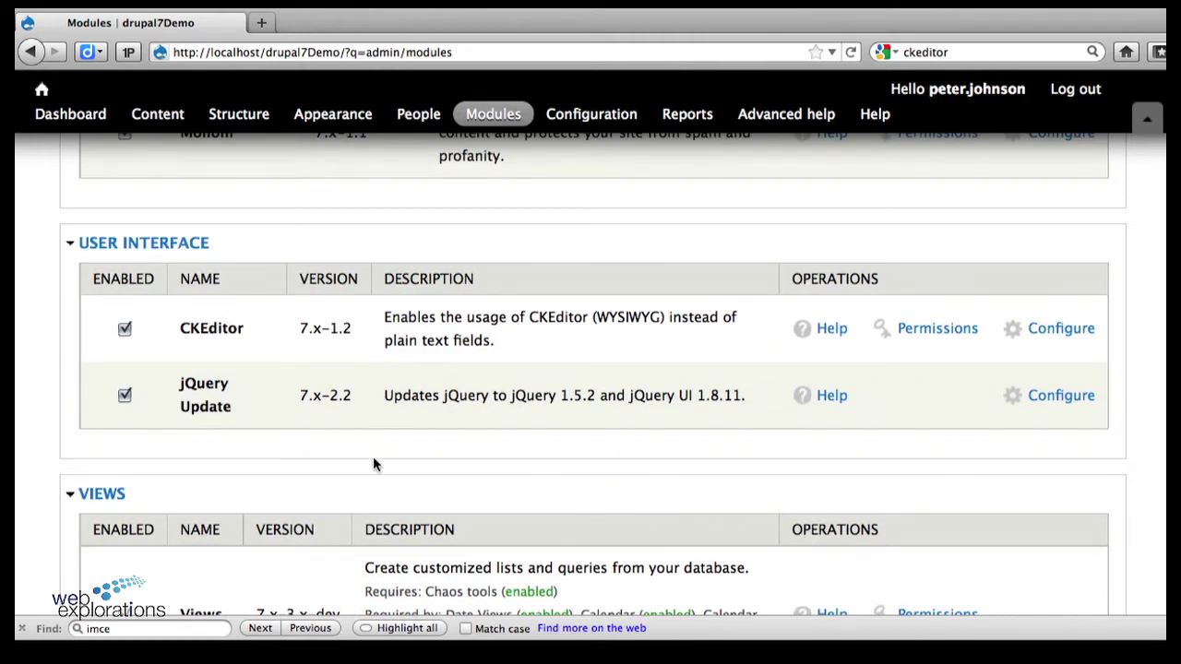
pyautogui.scroll(20, 372, 461)
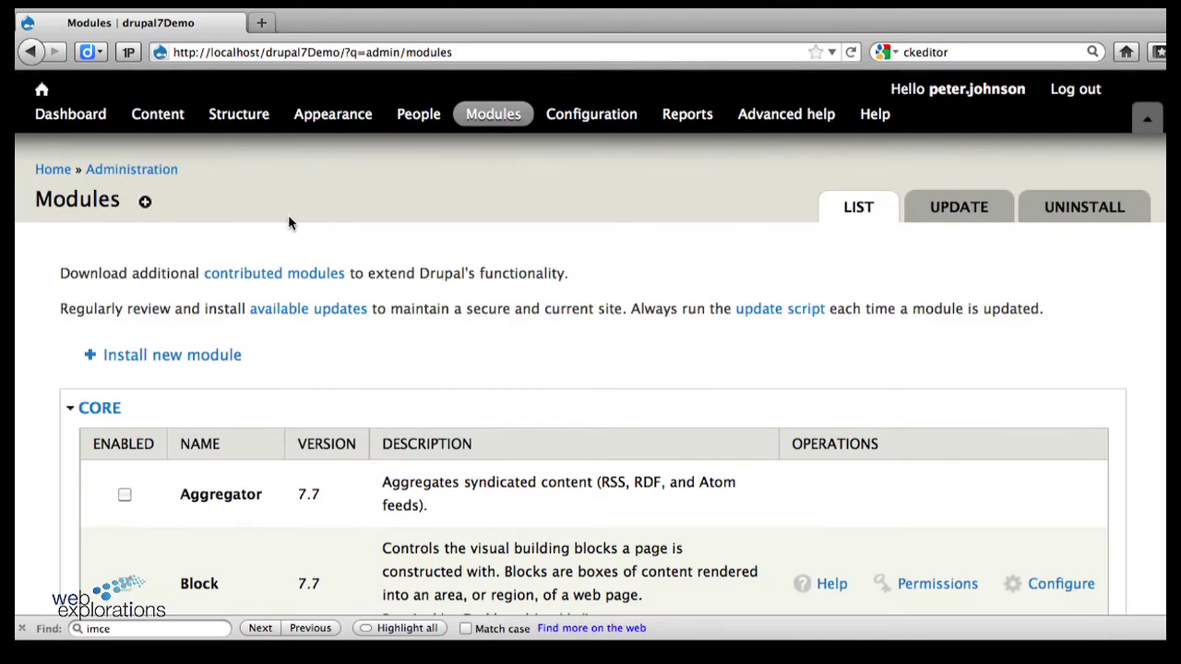
# Search the module list for "ckedi" and check the CKEditor entry under User Interface.
pyautogui.hotkey('ctrl', 'f')
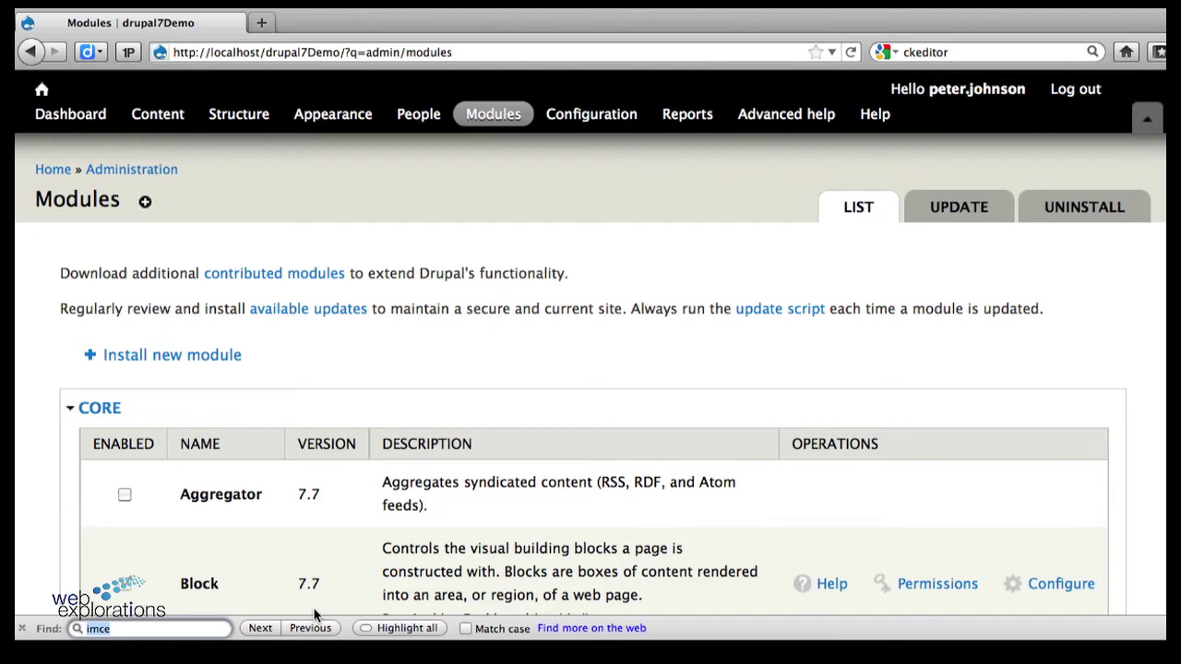
pyautogui.write('ct')
pyautogui.press('BackSpace')
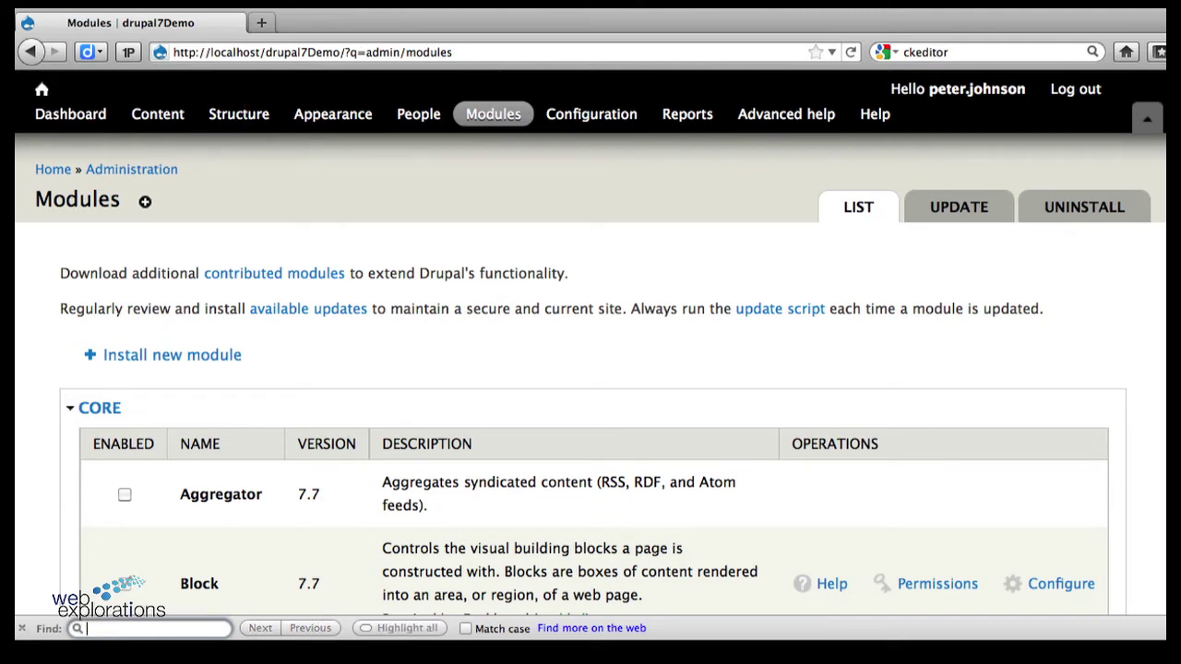
pyautogui.write('cked')
pyautogui.press('BackSpace')
pyautogui.write('di')
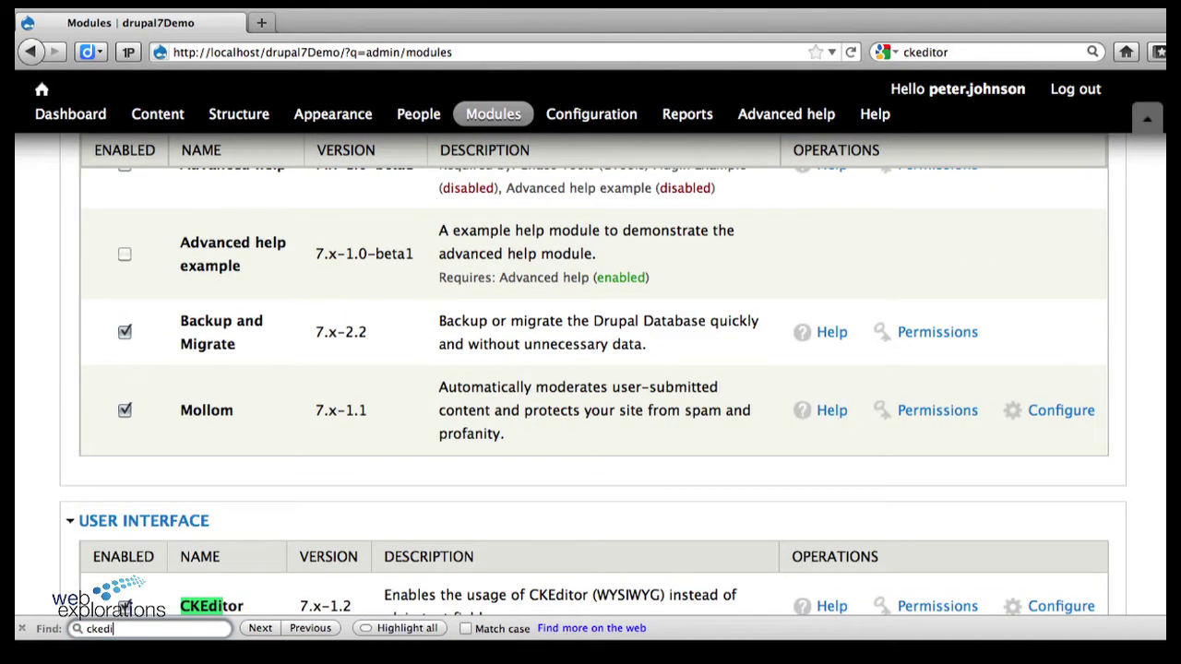
pyautogui.scroll(-5, 379, 259)
pyautogui.scroll(-2, 386, 243)
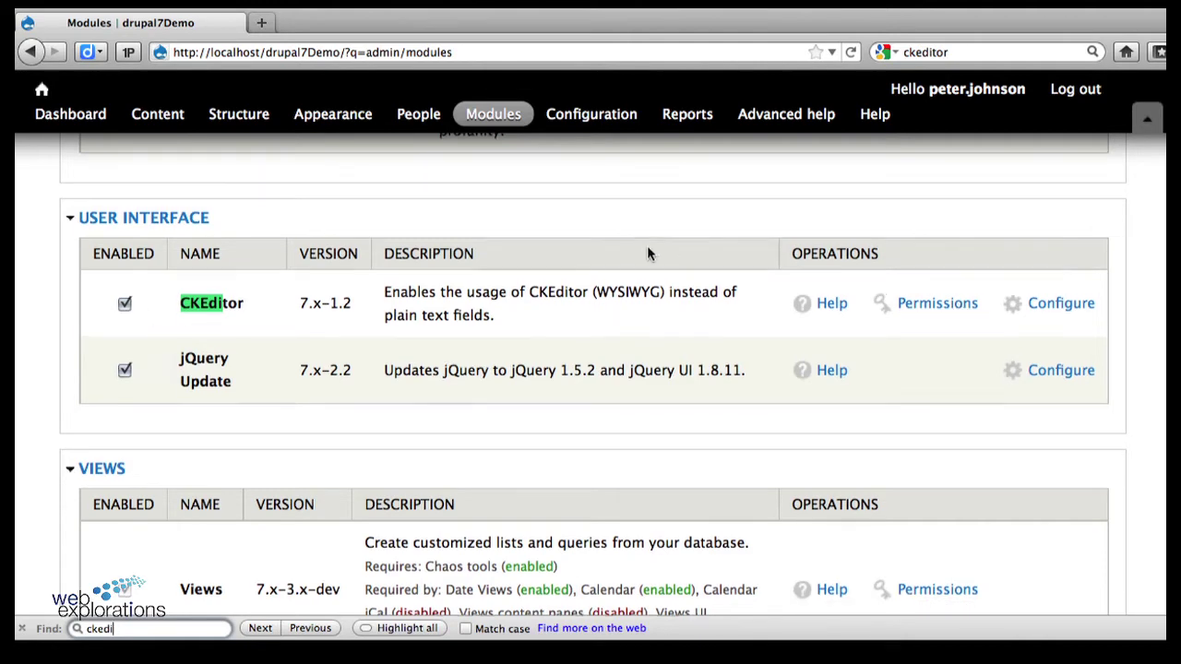
# Check the IMCE entry in the Media section and save the module configuration.
pyautogui.scroll(5, 646, 246)
pyautogui.scroll(12, 646, 246)
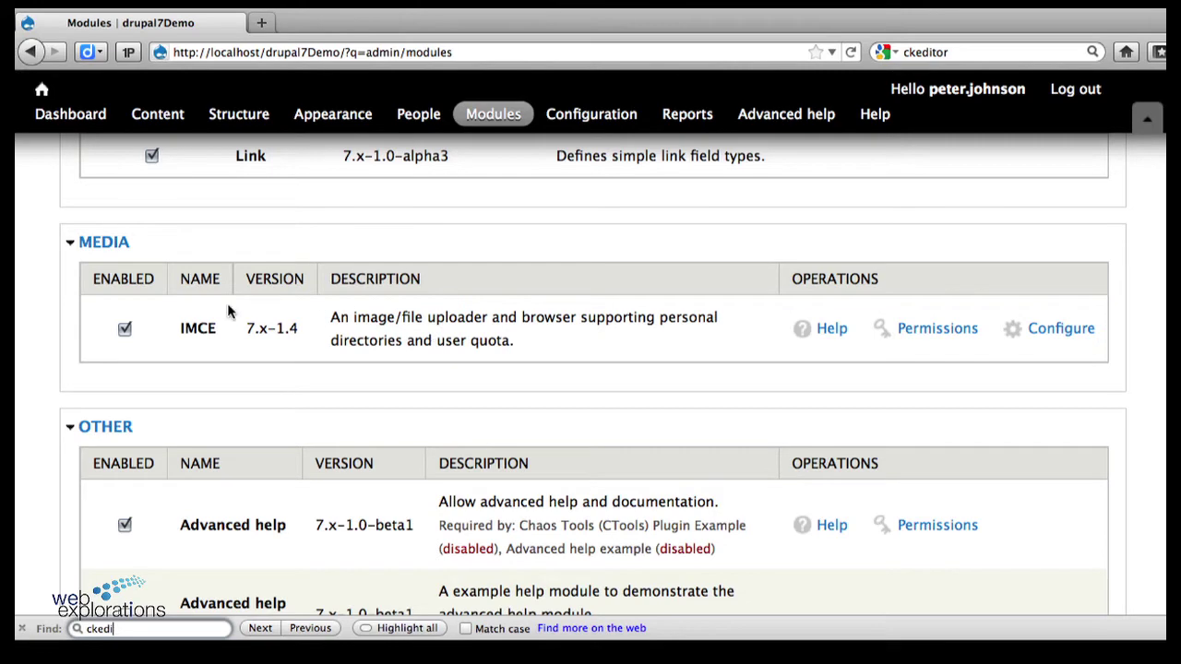
pyautogui.scroll(-10, 228, 386)
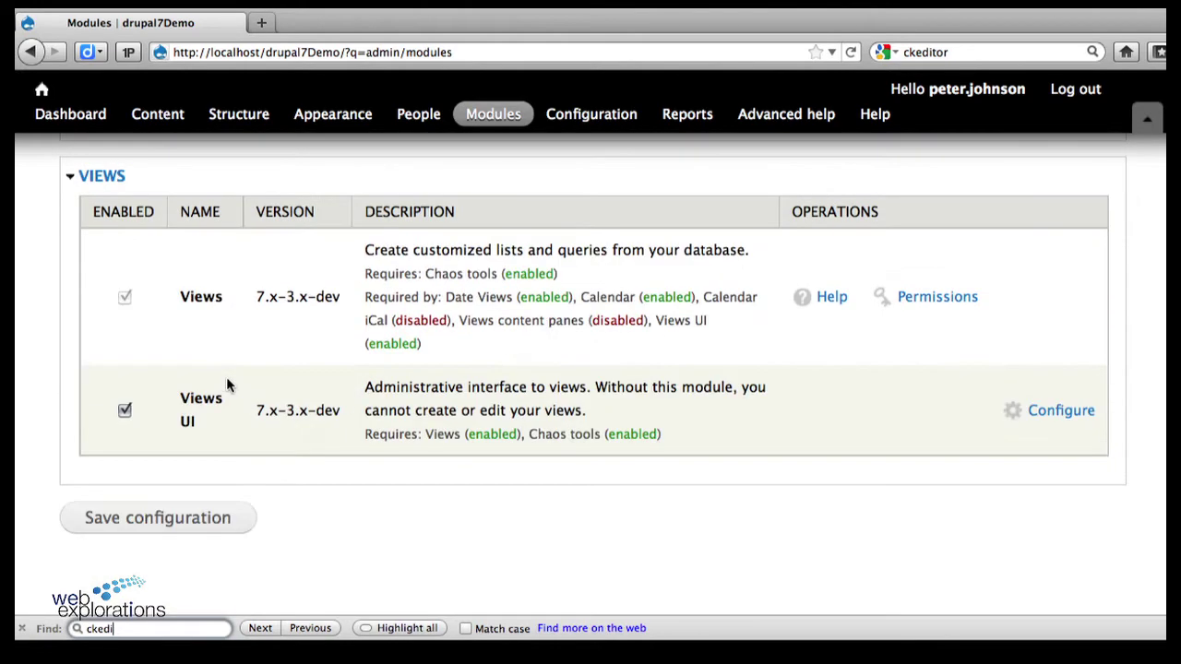
pyautogui.click(143, 522)
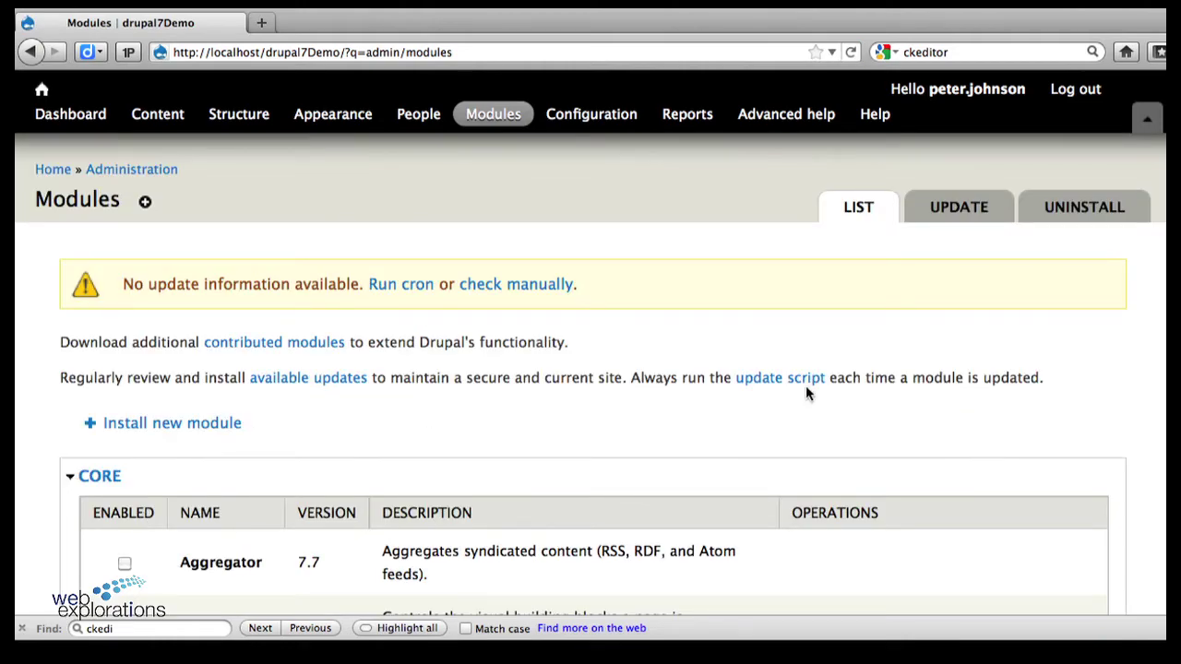
# Locate the IMCE module in the reloaded module list by searching the page for "imce".
pyautogui.scroll(-20, 806, 393)
pyautogui.scroll(-15, 806, 391)
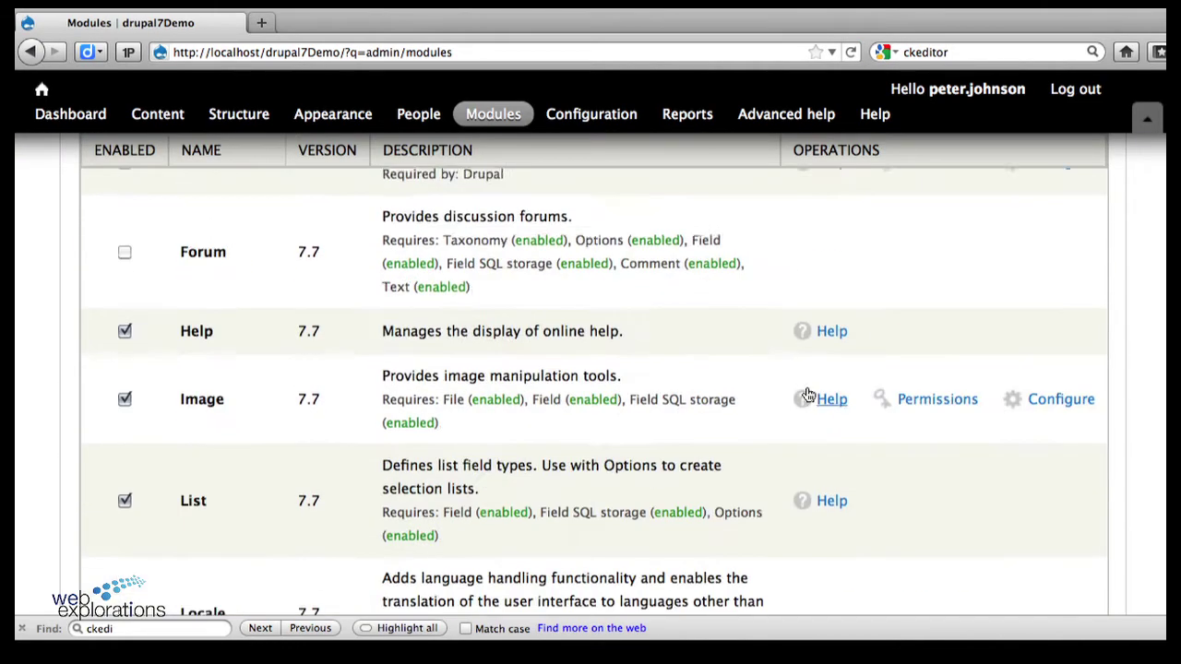
pyautogui.scroll(-20, 805, 393)
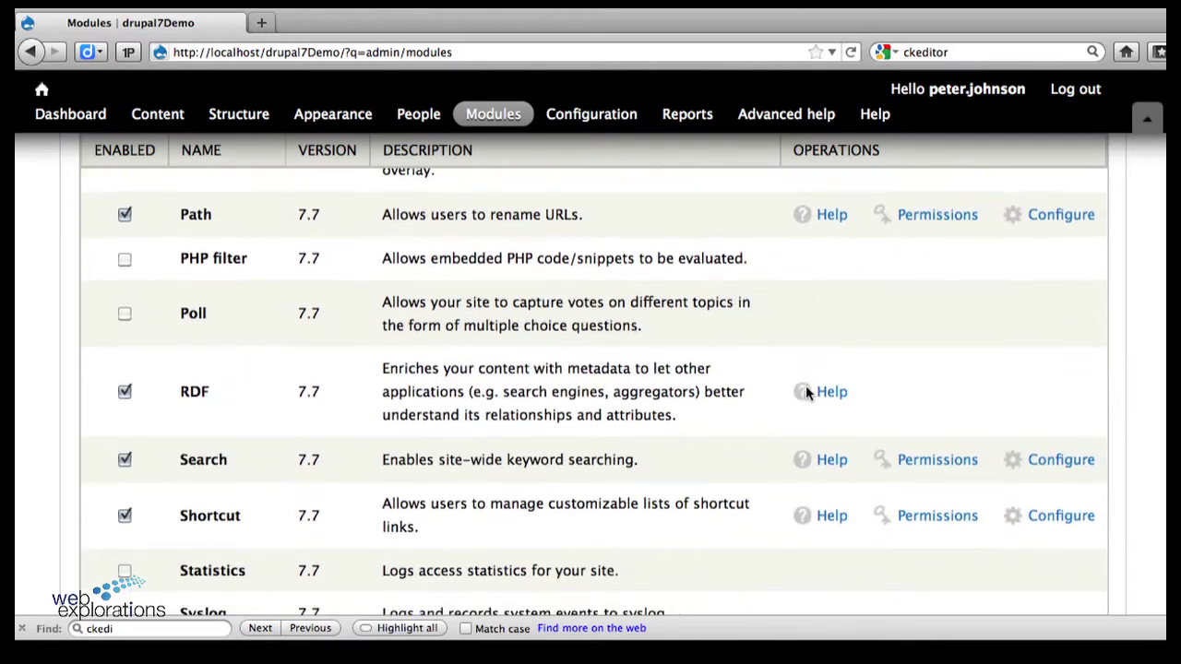
pyautogui.scroll(-10, 805, 394)
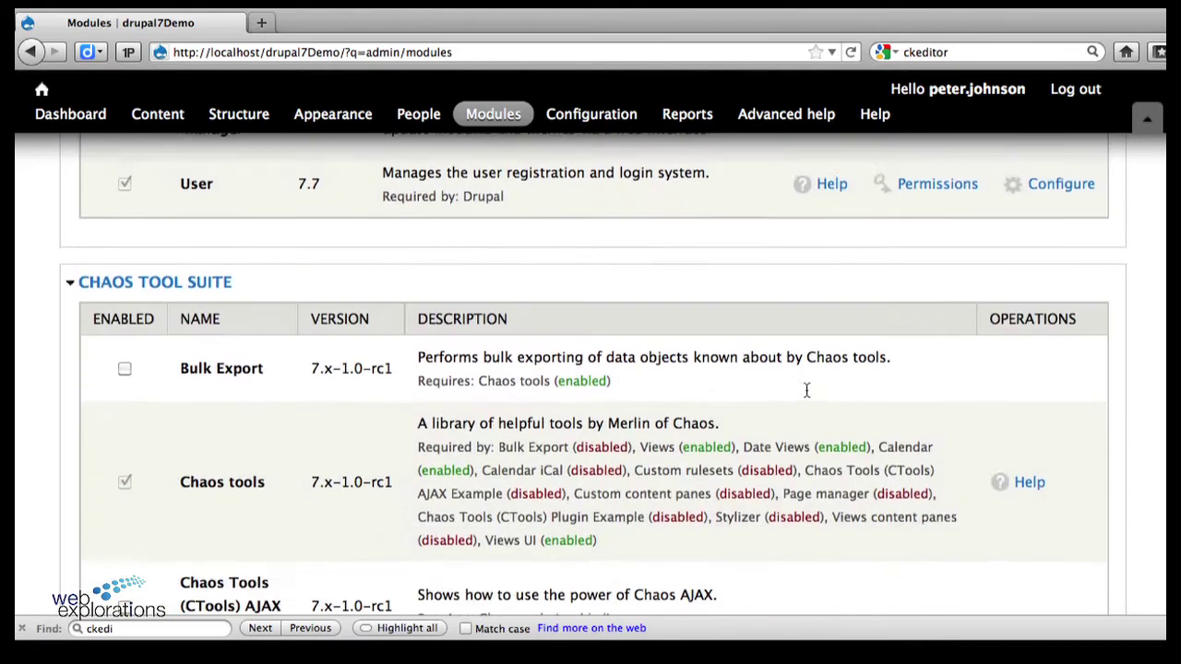
pyautogui.scroll(6, 806, 394)
pyautogui.scroll(-6, 805, 394)
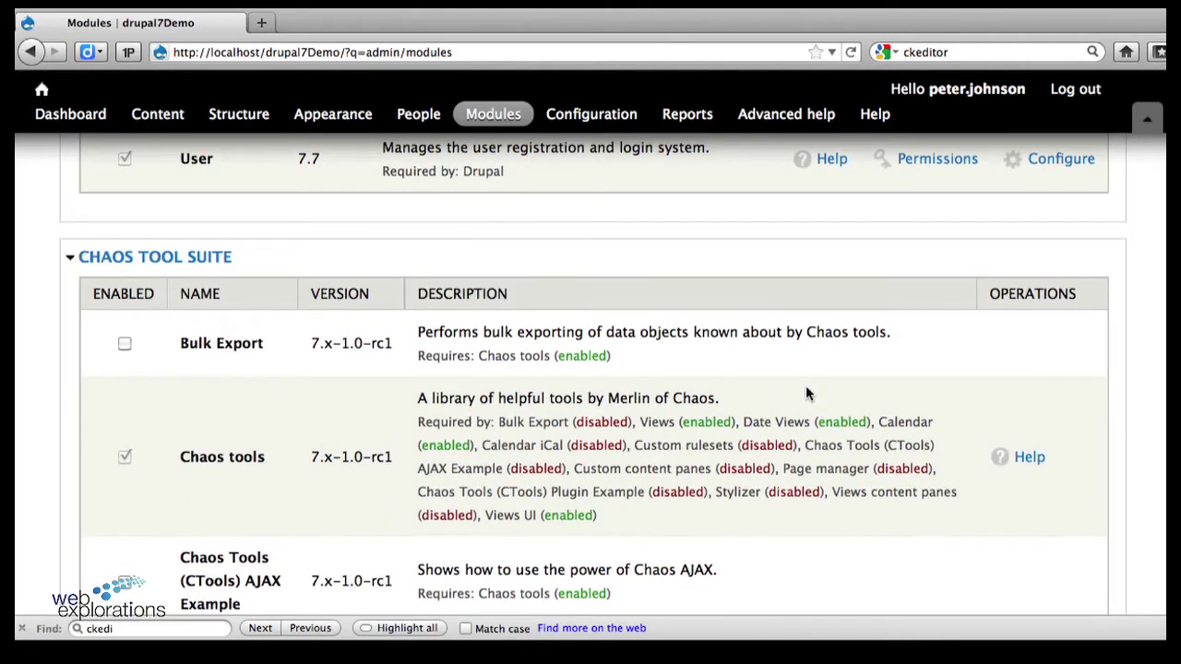
pyautogui.press('super+f')
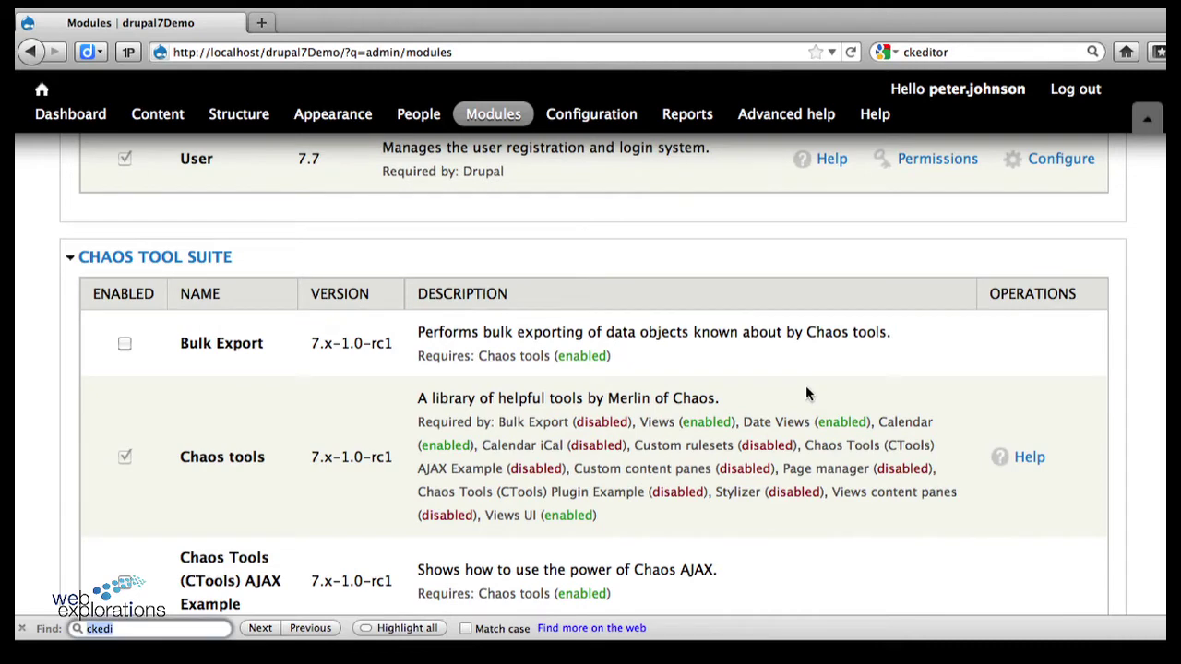
pyautogui.write('cme')
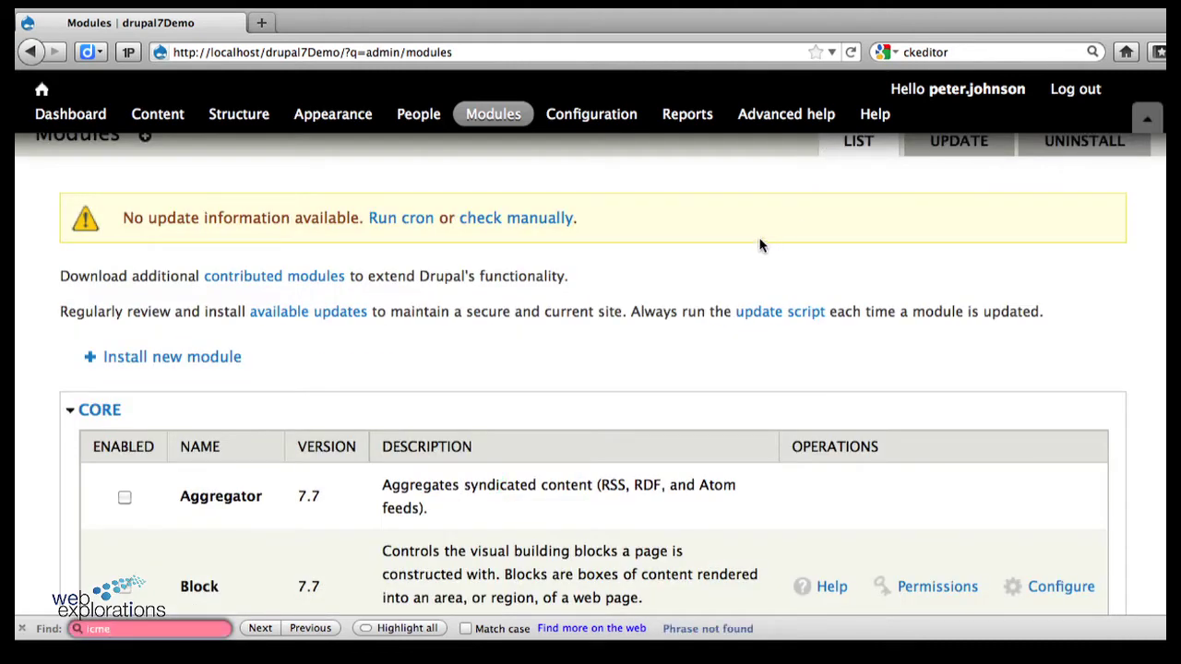
pyautogui.press('BackSpace')
pyautogui.press('BackSpace')
pyautogui.press('BackSpace')
pyautogui.write('i')
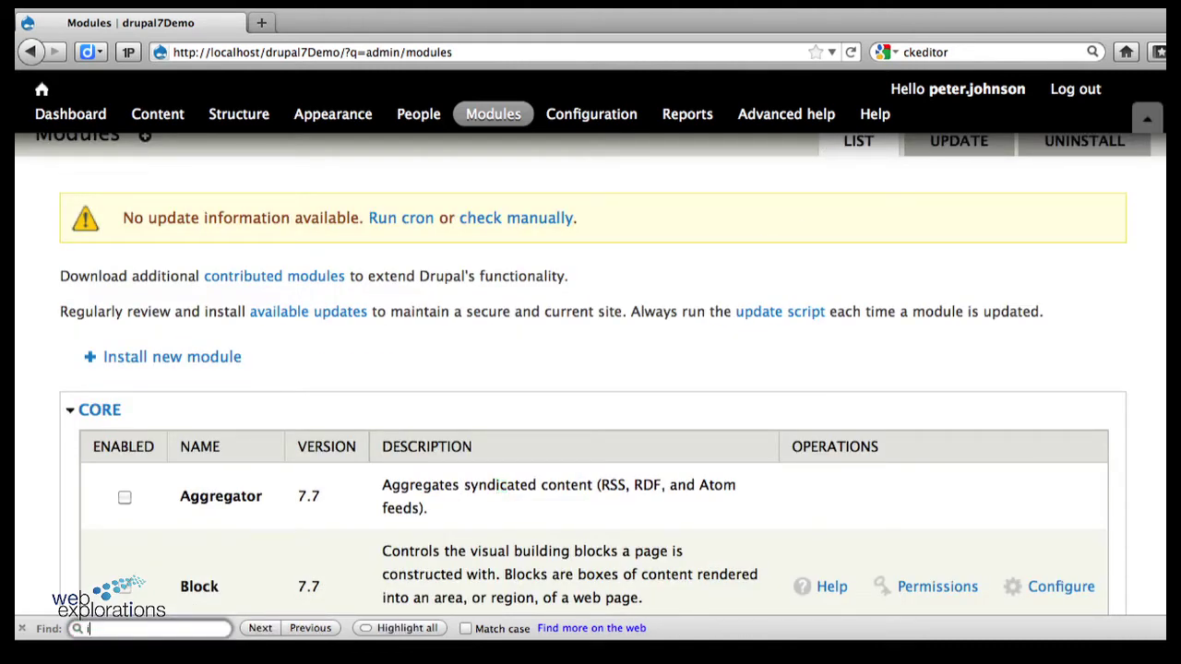
pyautogui.write('mce')
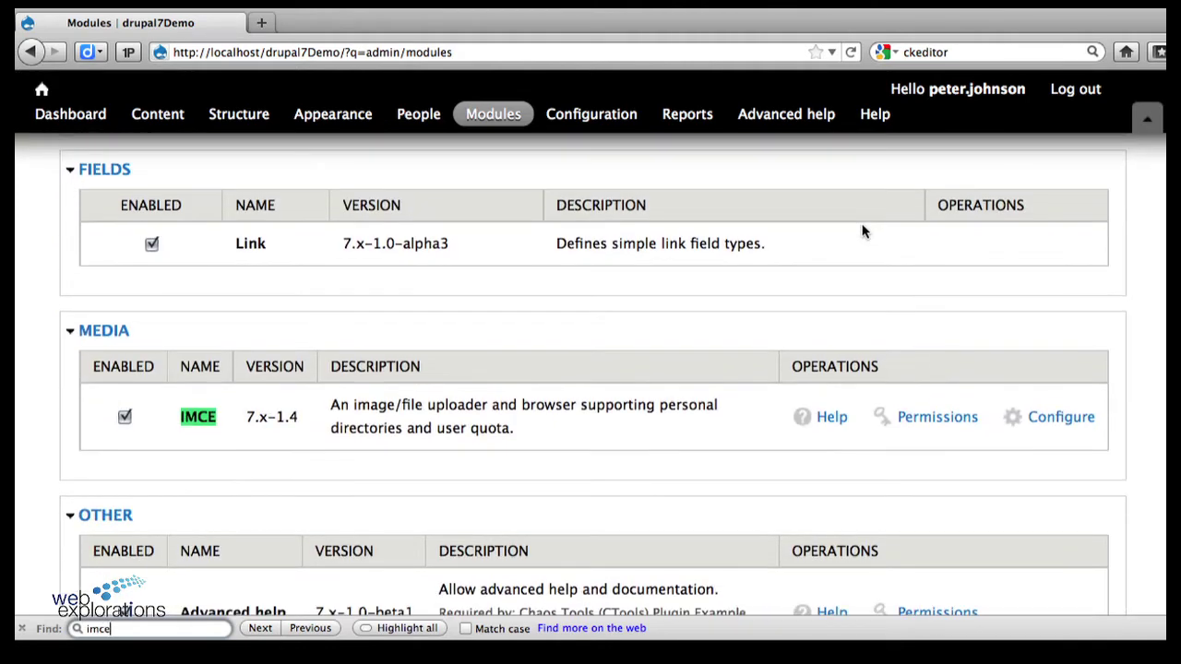
# View the Administer IMCE permission for each user role and return to the module list.
pyautogui.click(950, 422)
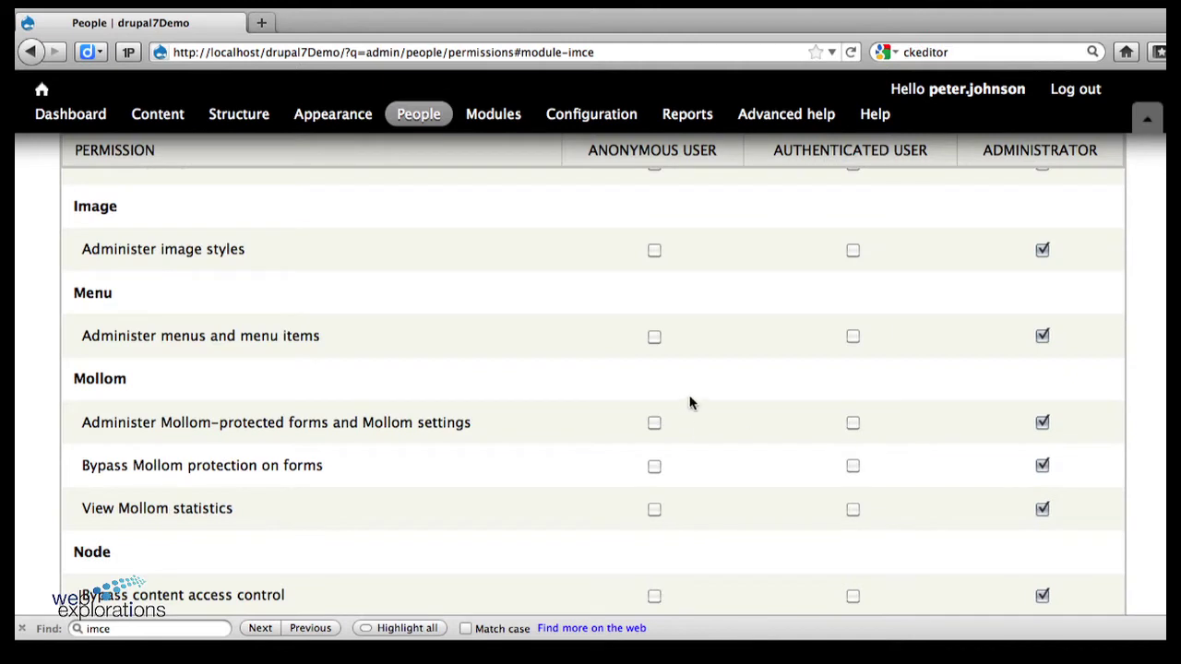
pyautogui.scroll(2, 677, 282)
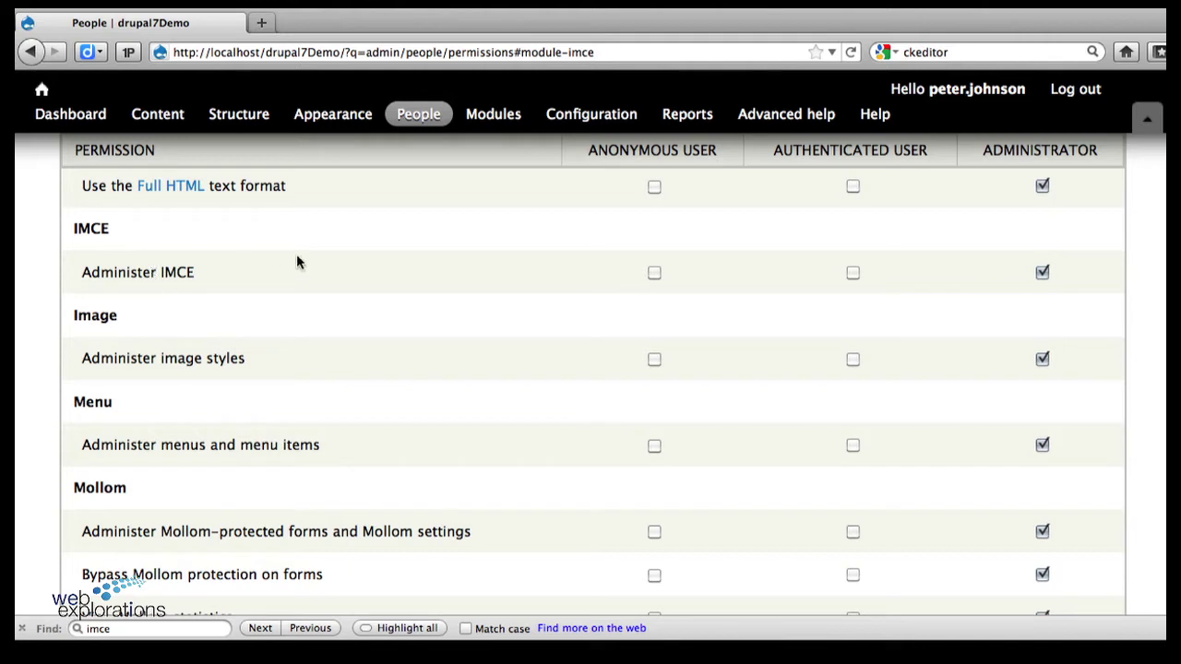
pyautogui.click(31, 55)
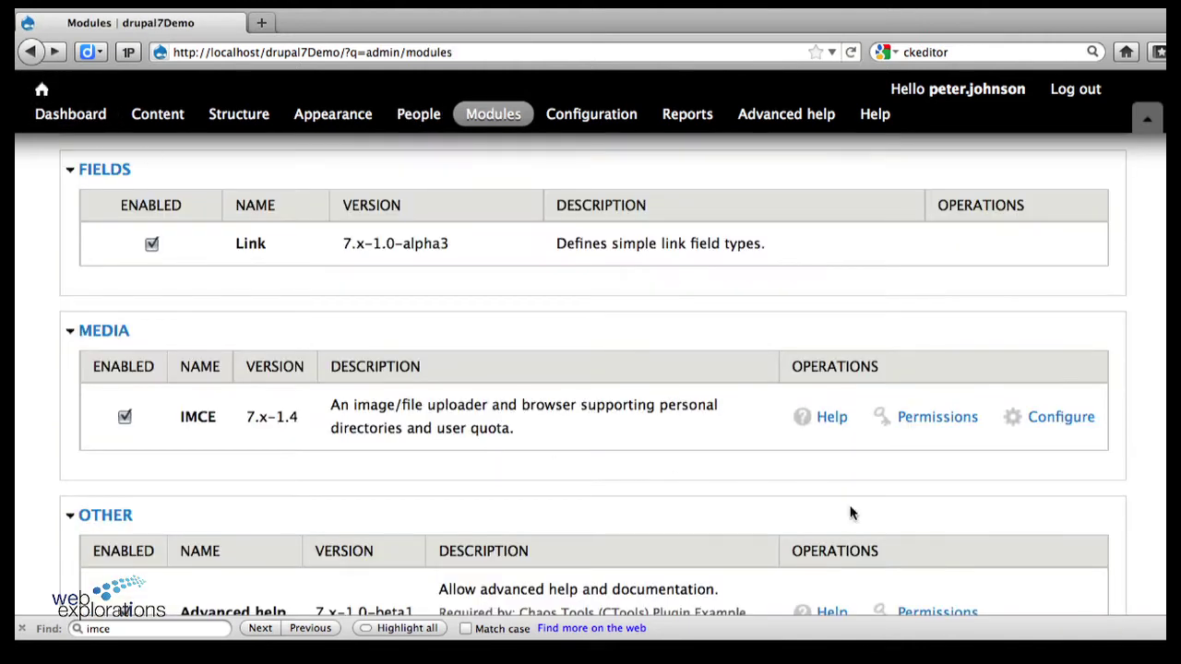
# Open the IMCE configuration and review the User-1 profile's upload limits, directory permissions and thumbnail settings.
pyautogui.click(1049, 418)
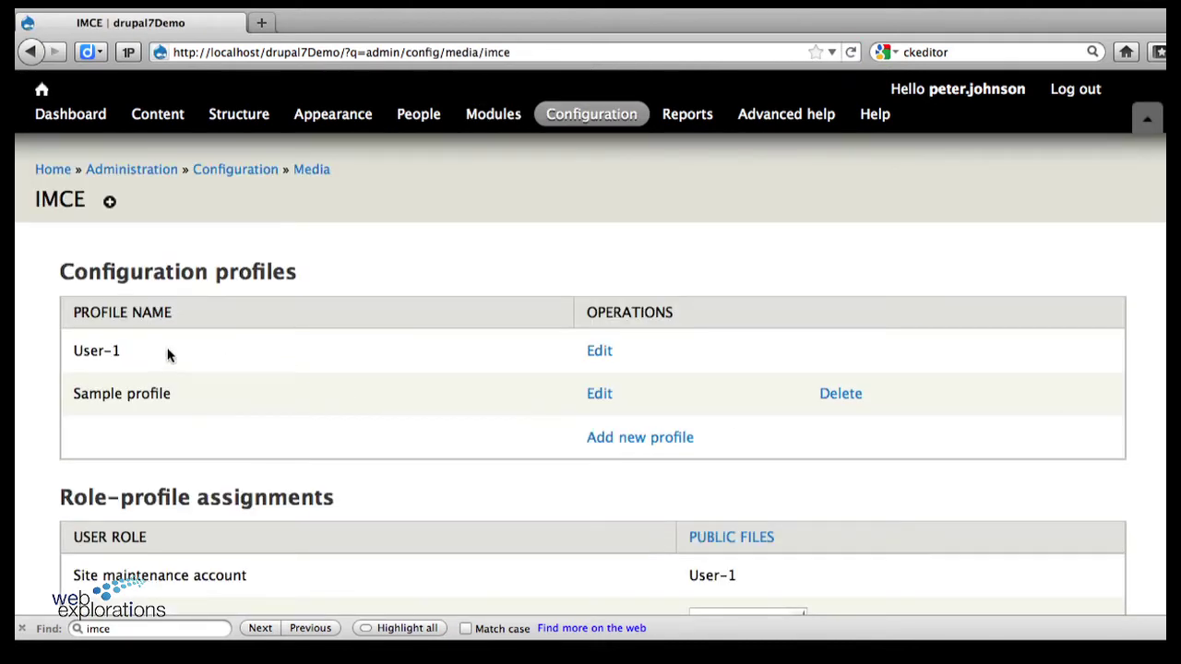
pyautogui.click(596, 358)
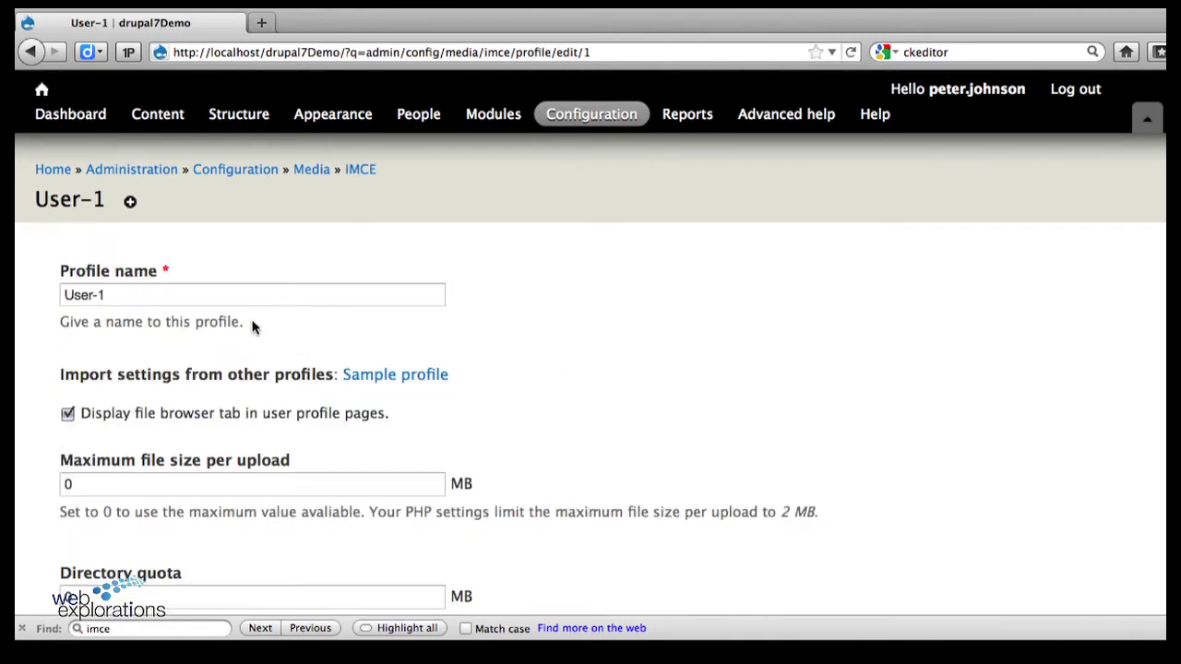
pyautogui.scroll(-10, 569, 364)
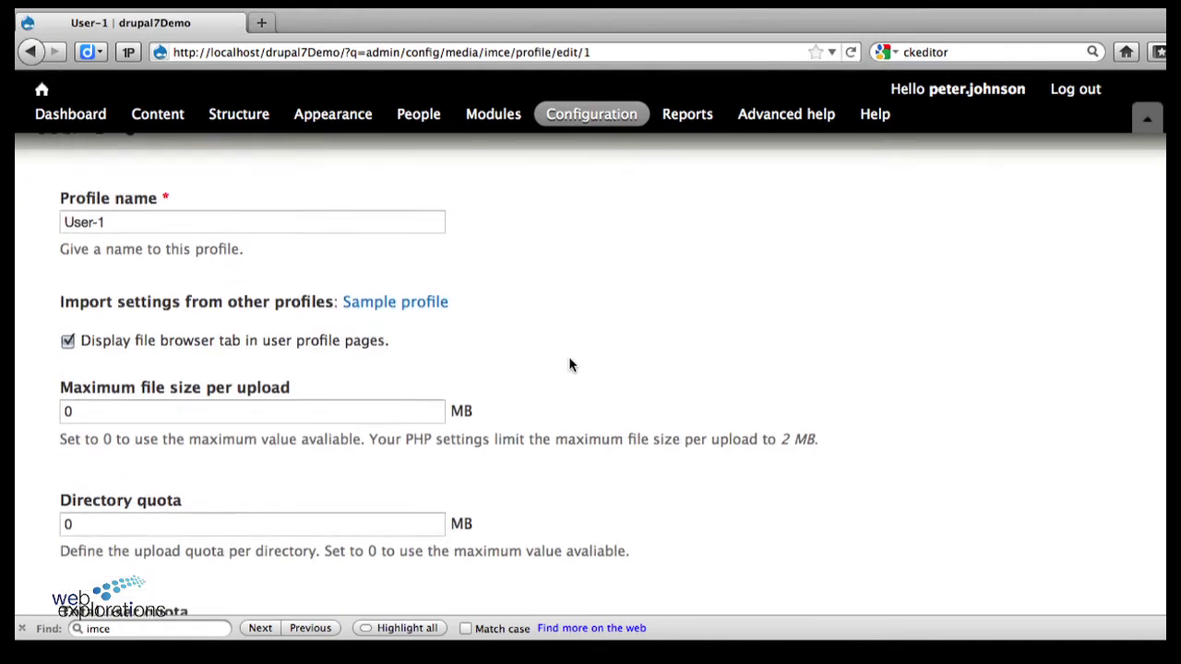
pyautogui.scroll(-10, 569, 362)
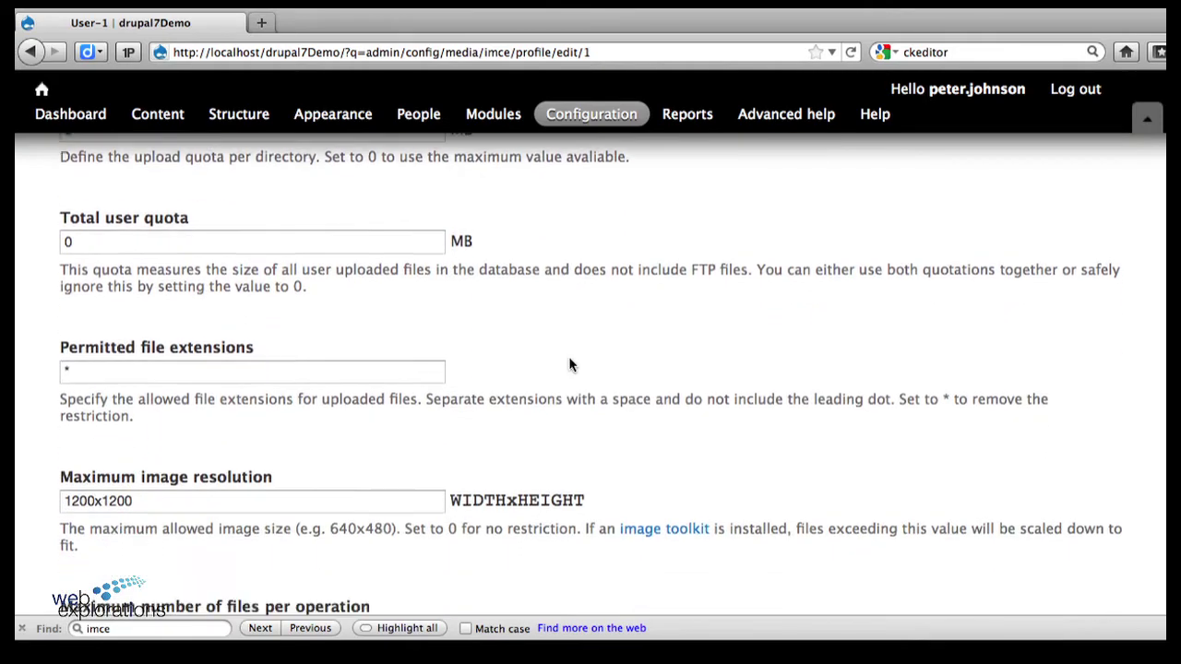
pyautogui.scroll(-10, 569, 365)
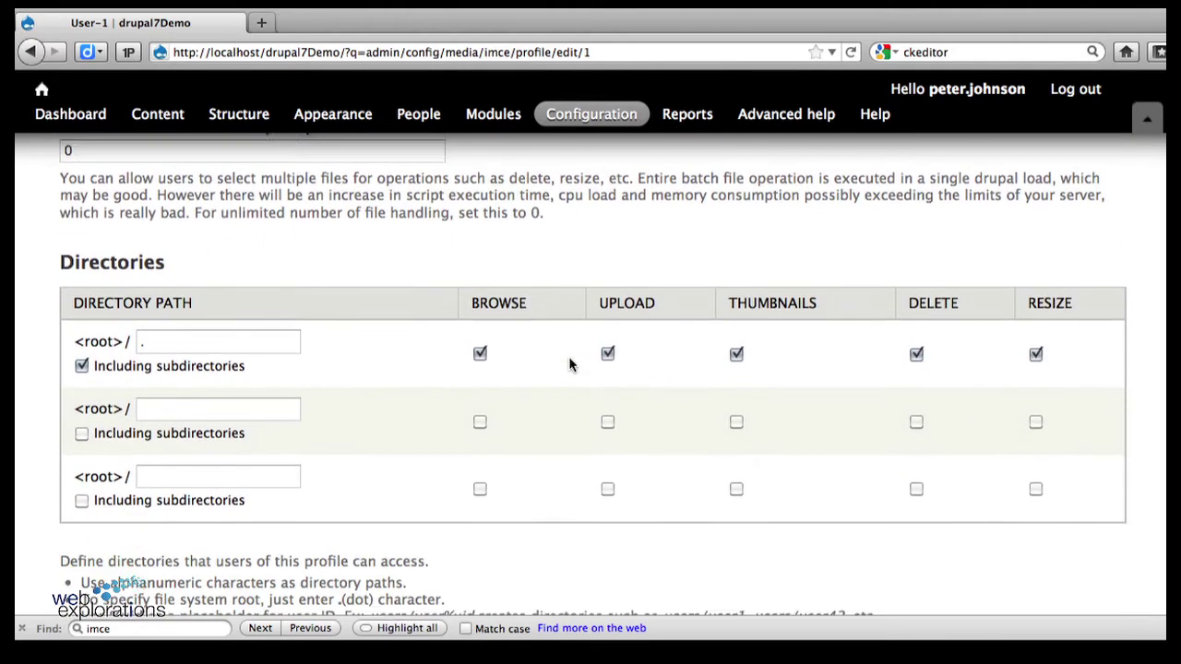
pyautogui.scroll(-3, 570, 364)
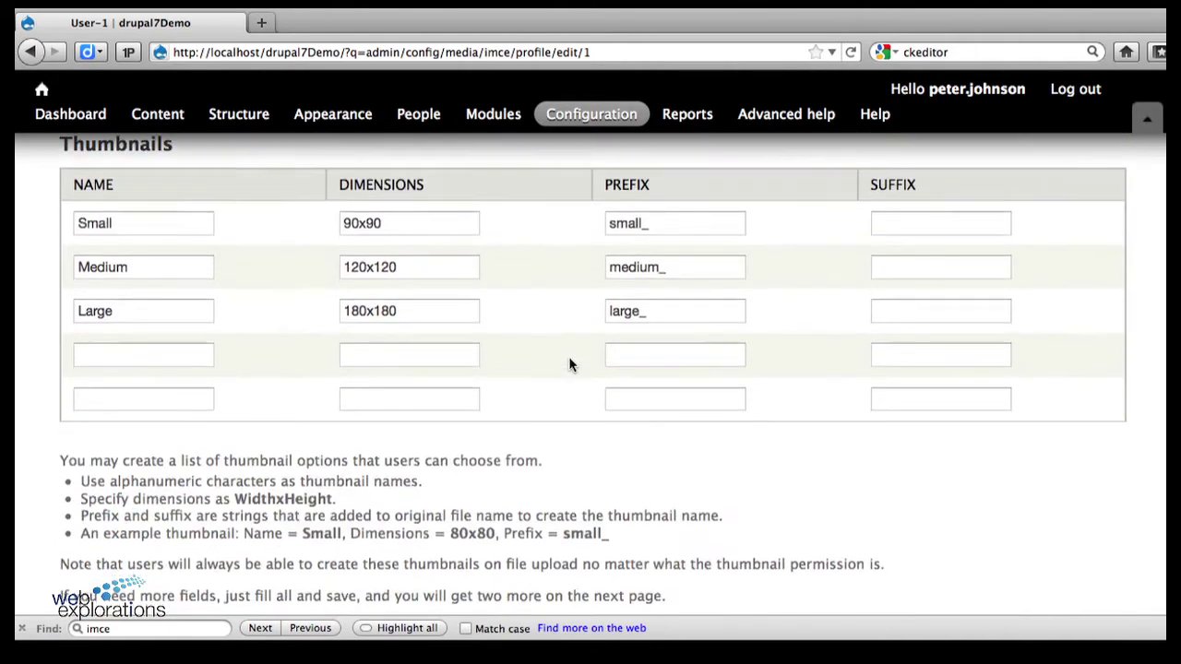
pyautogui.press('Home')
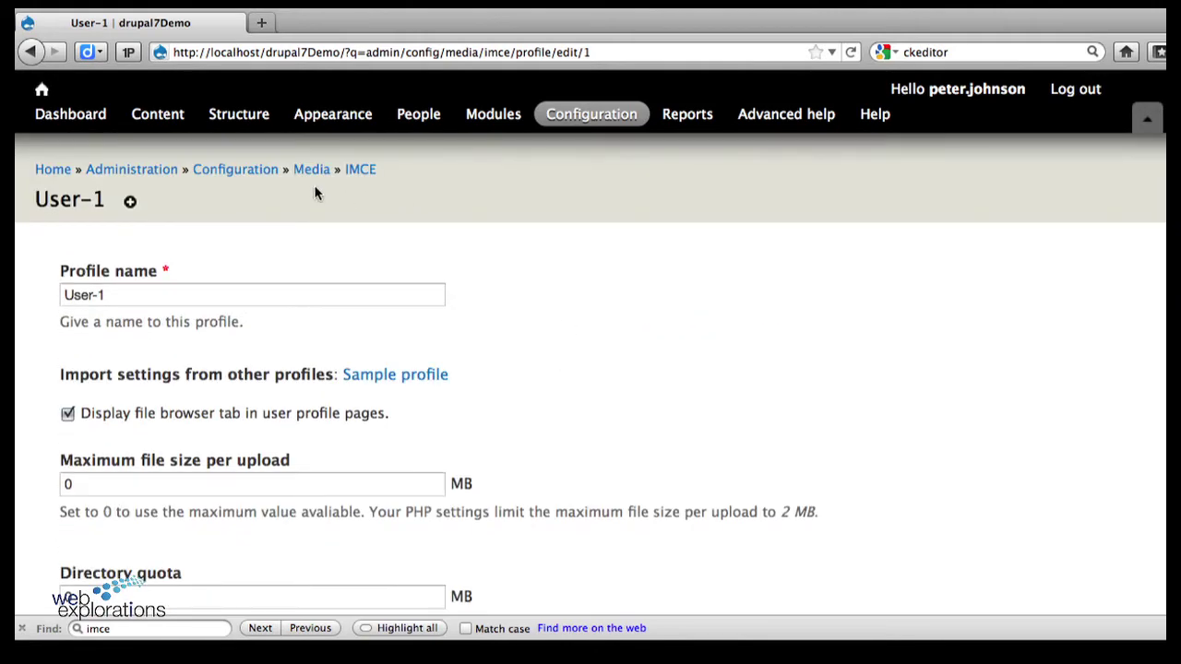
# Return to the IMCE overview and review the profile choices for the administrator and authenticated user roles.
pyautogui.click(360, 169)
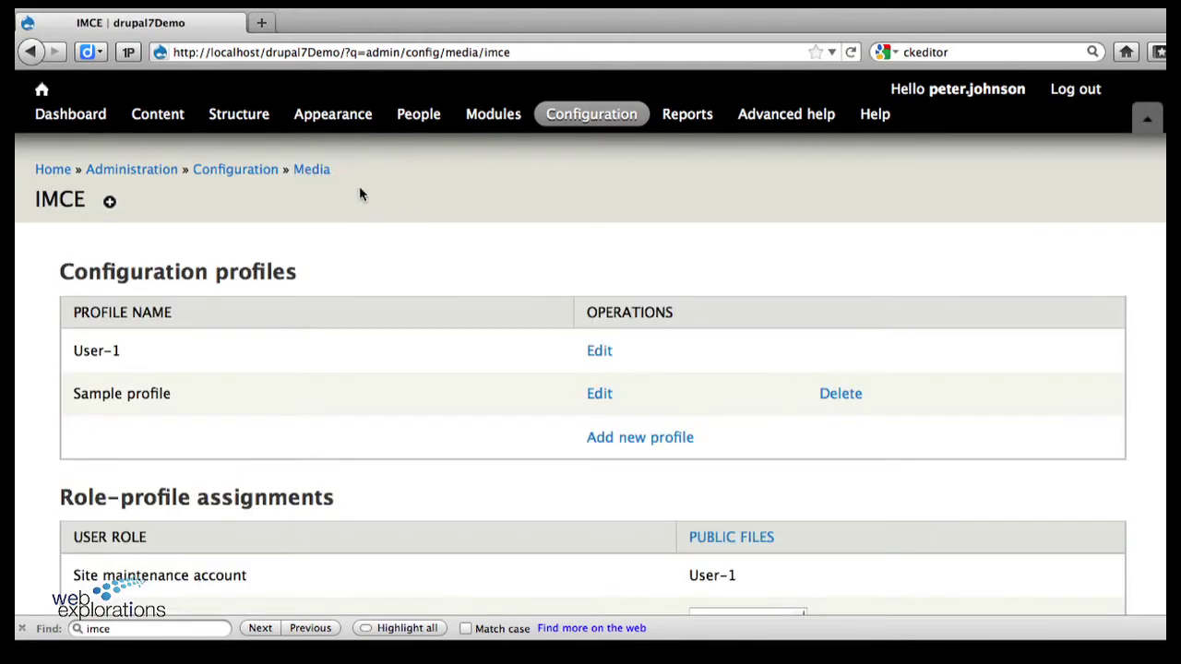
pyautogui.scroll(-5, 342, 351)
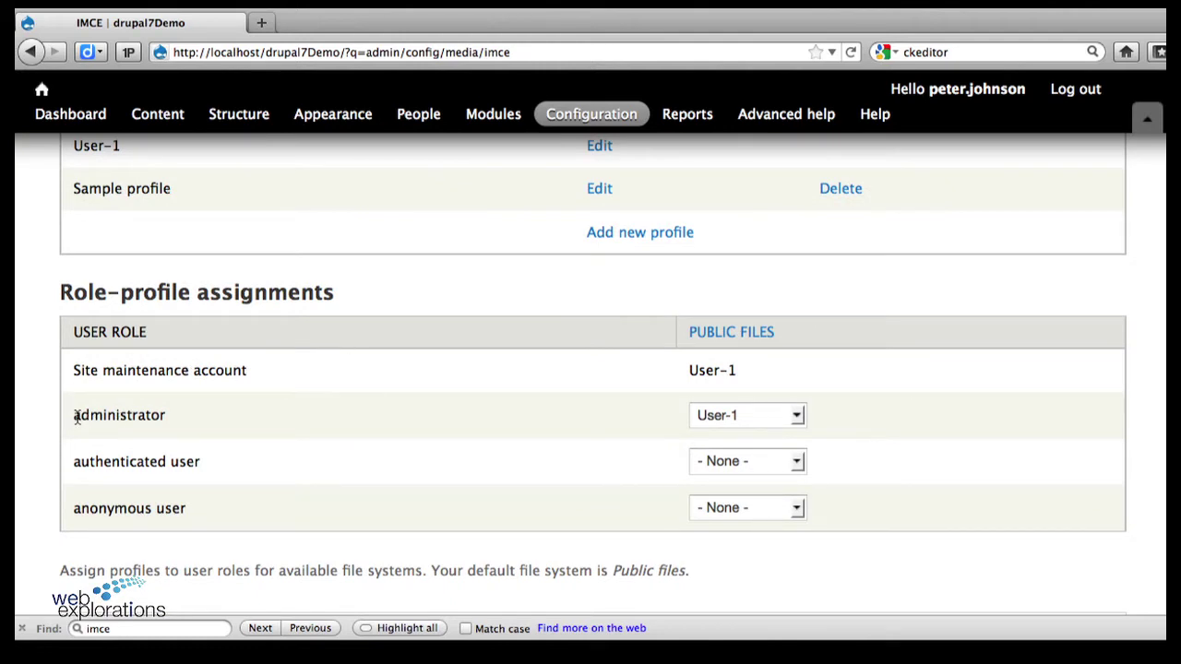
pyautogui.moveTo(78, 417); pyautogui.dragTo(201, 419)
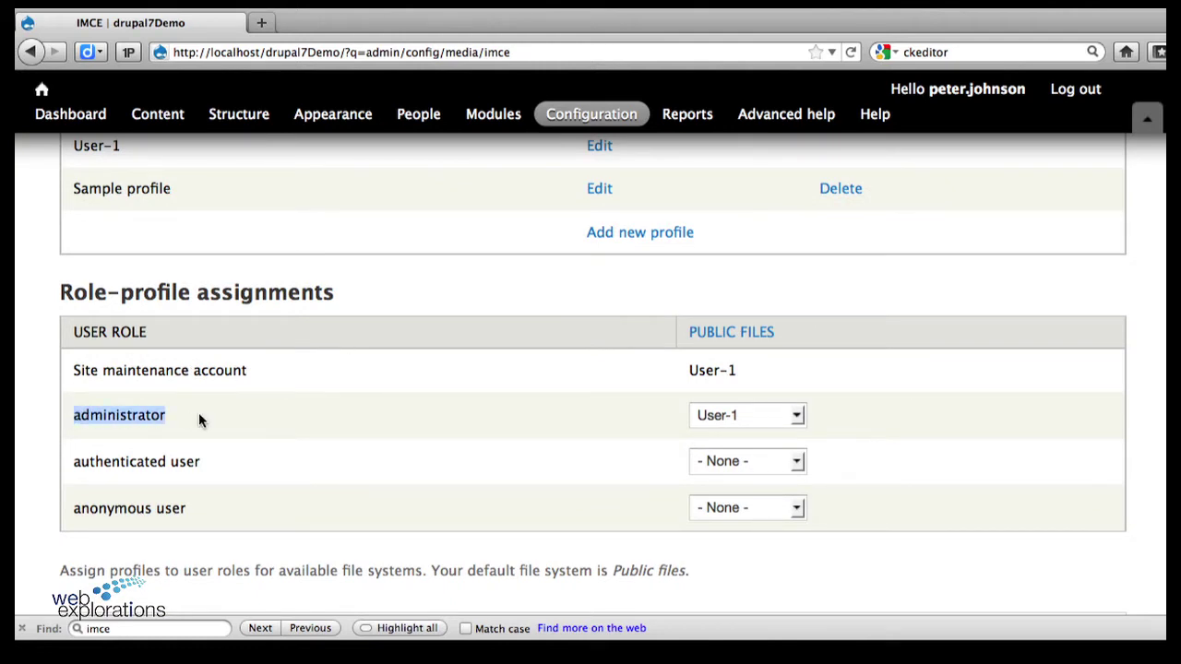
pyautogui.click(796, 417)
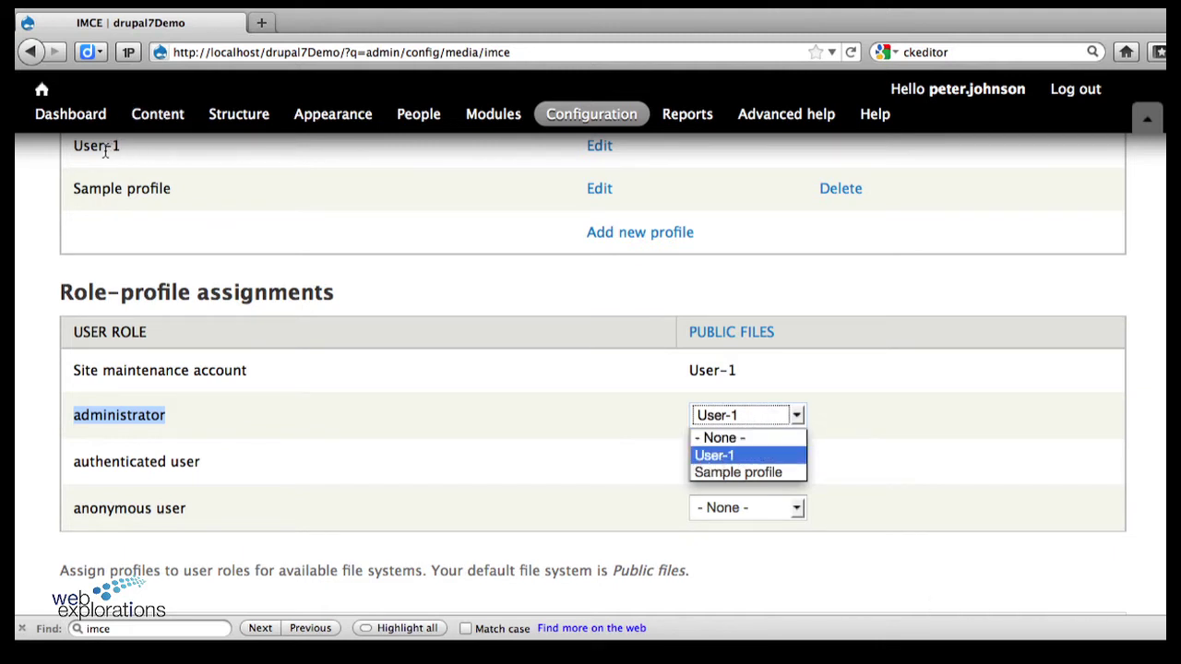
pyautogui.press('Escape')
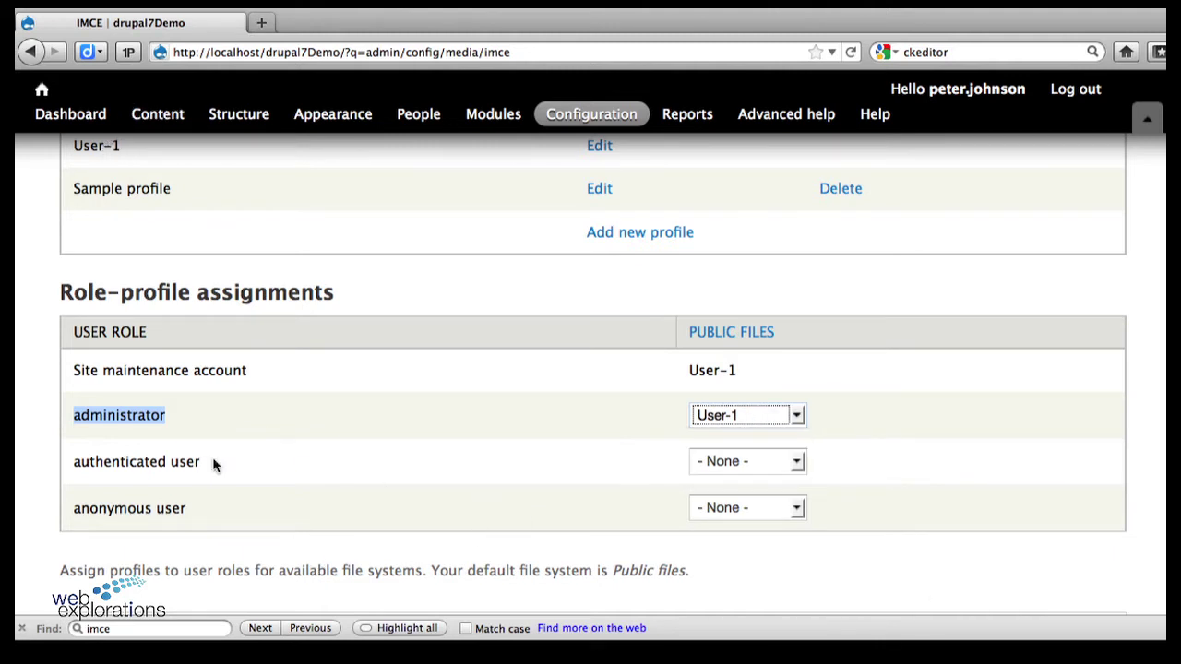
pyautogui.click(798, 469)
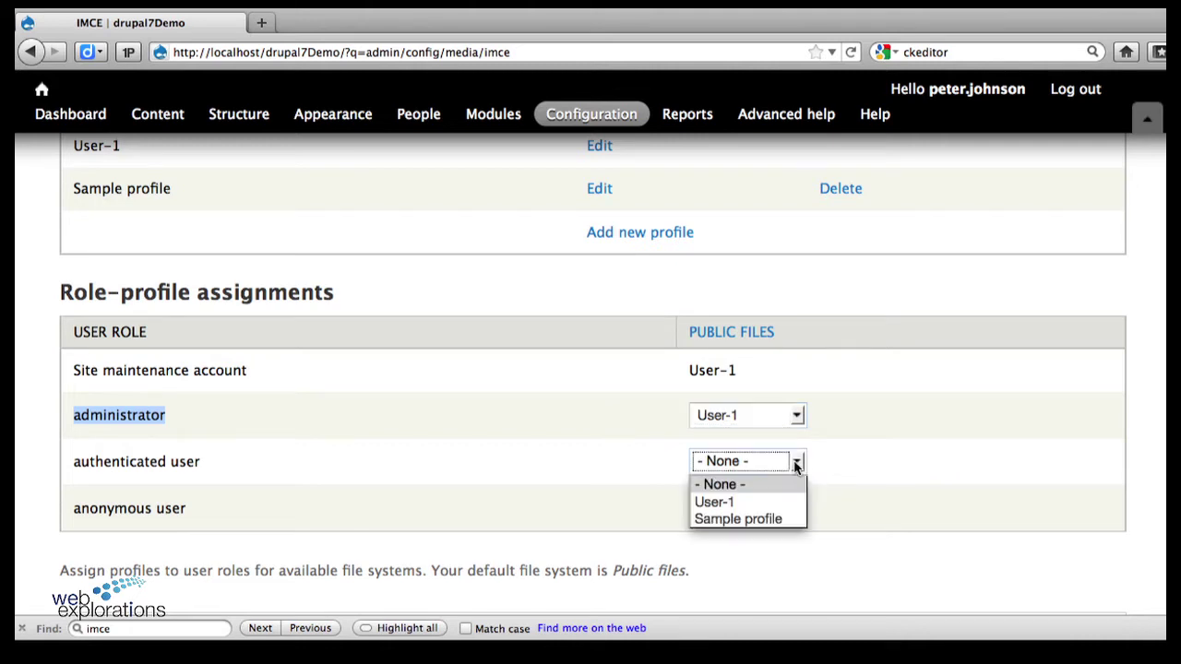
pyautogui.press('Escape')
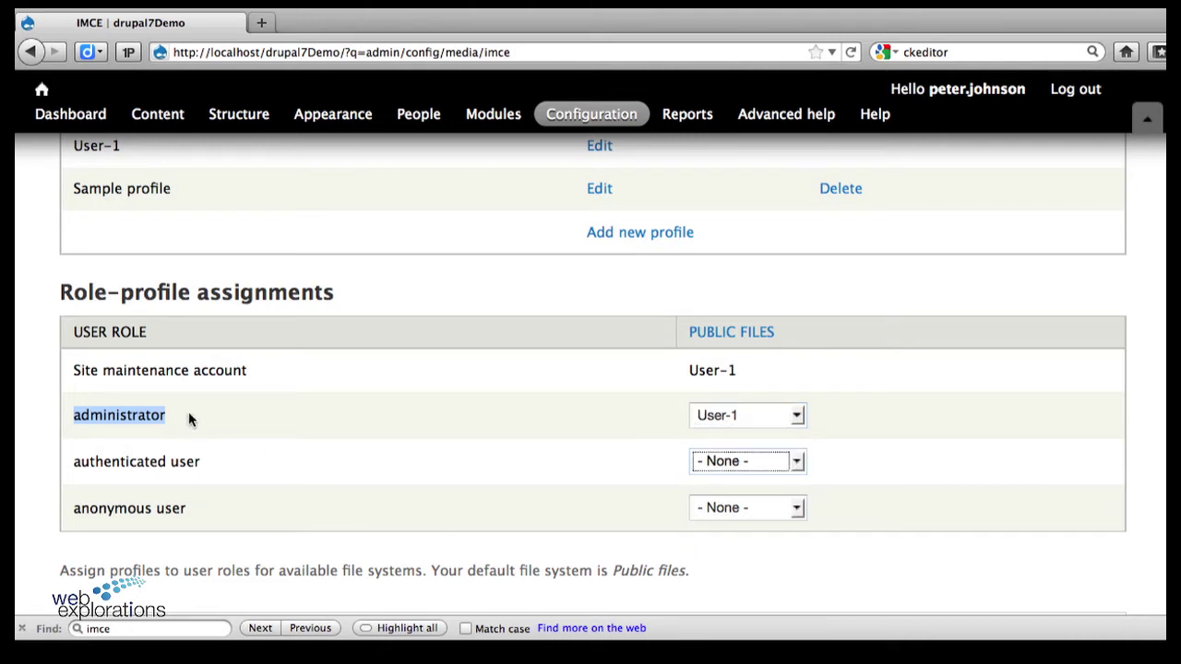
# Assign the User-1 profile to the authenticated user role for public files and save the IMCE configuration.
pyautogui.click(795, 468)
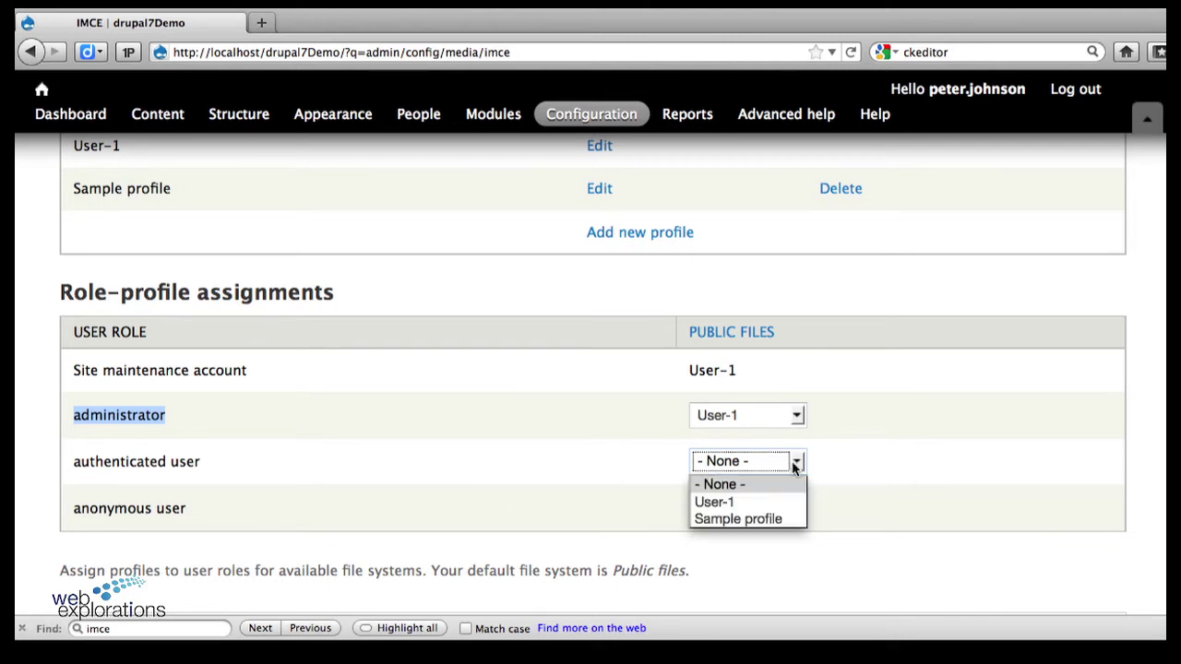
pyautogui.click(735, 501)
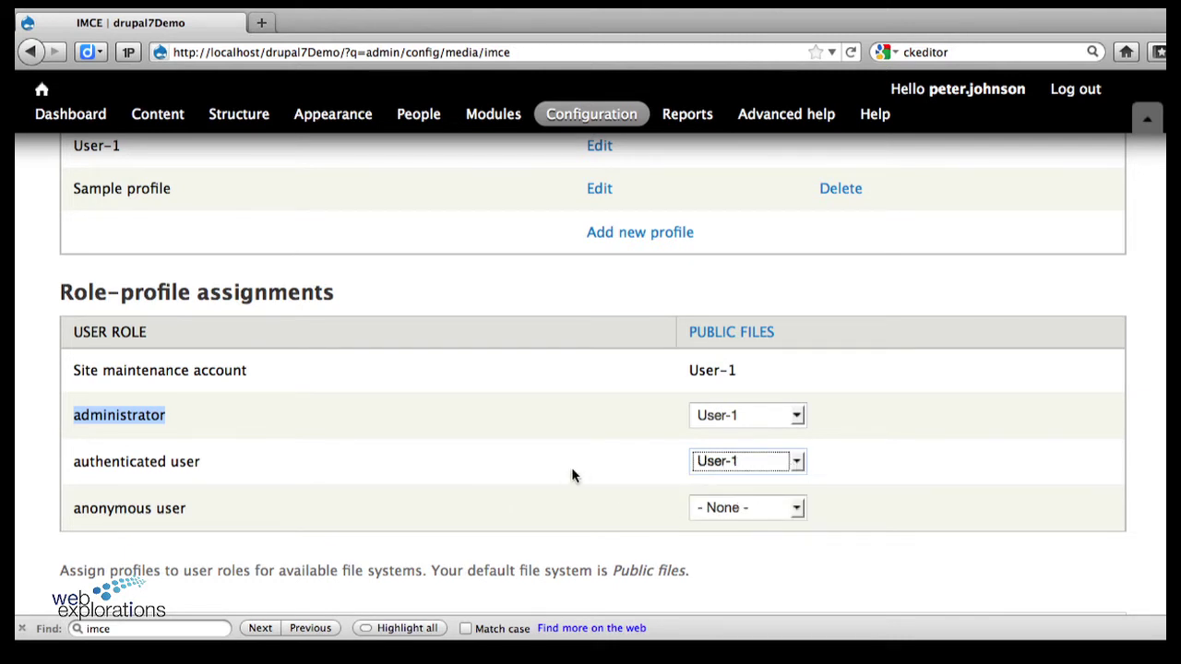
pyautogui.scroll(-3, 572, 473)
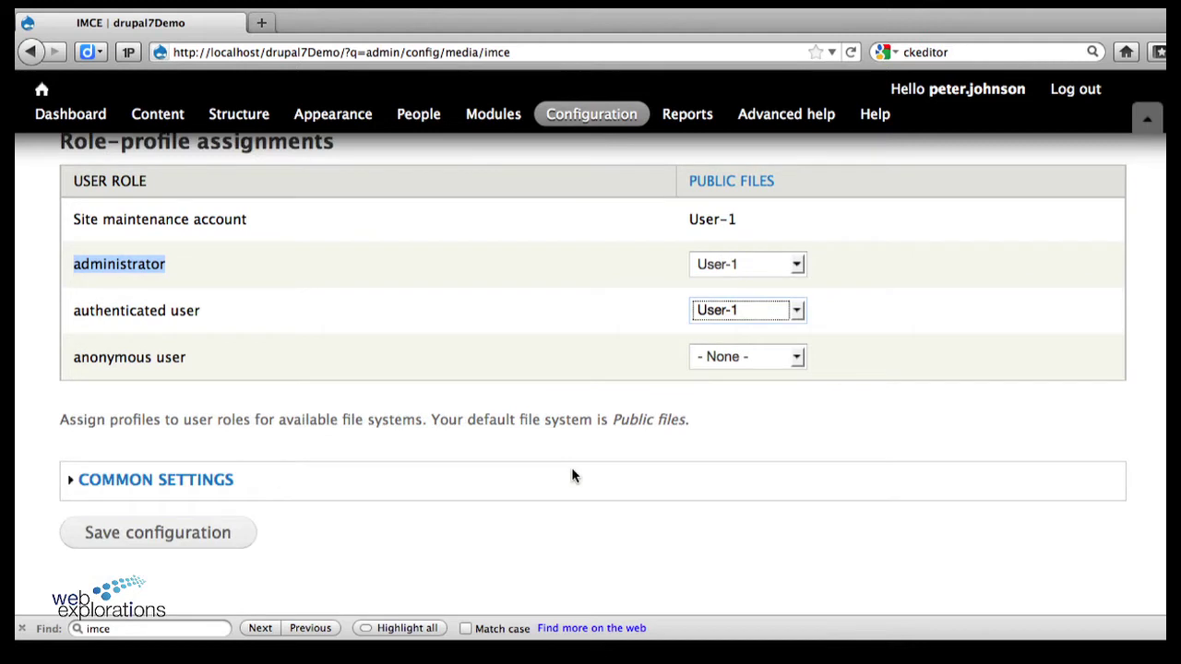
pyautogui.click(173, 541)
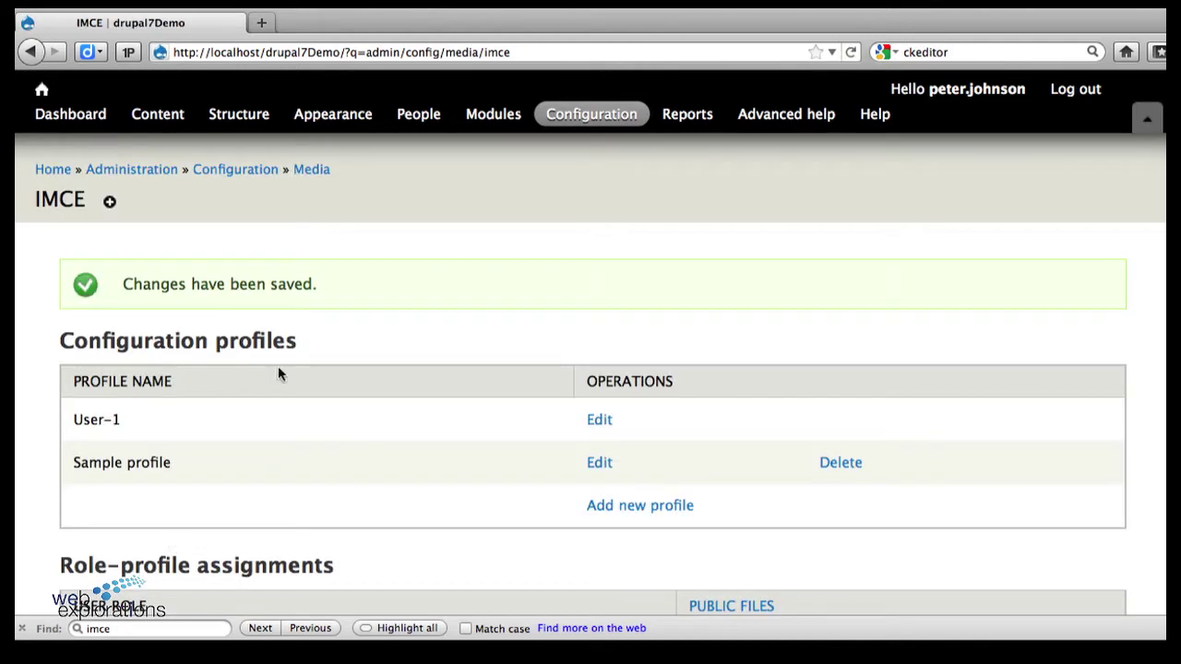
pyautogui.scroll(-4, 286, 332)
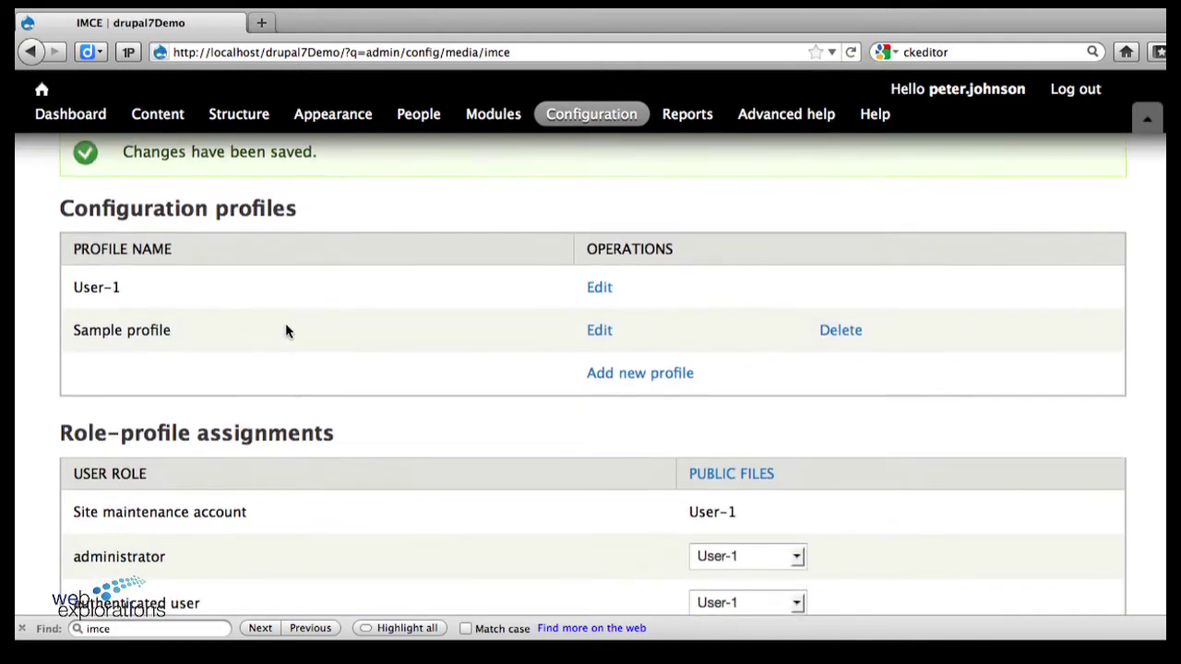
pyautogui.scroll(4, 286, 330)
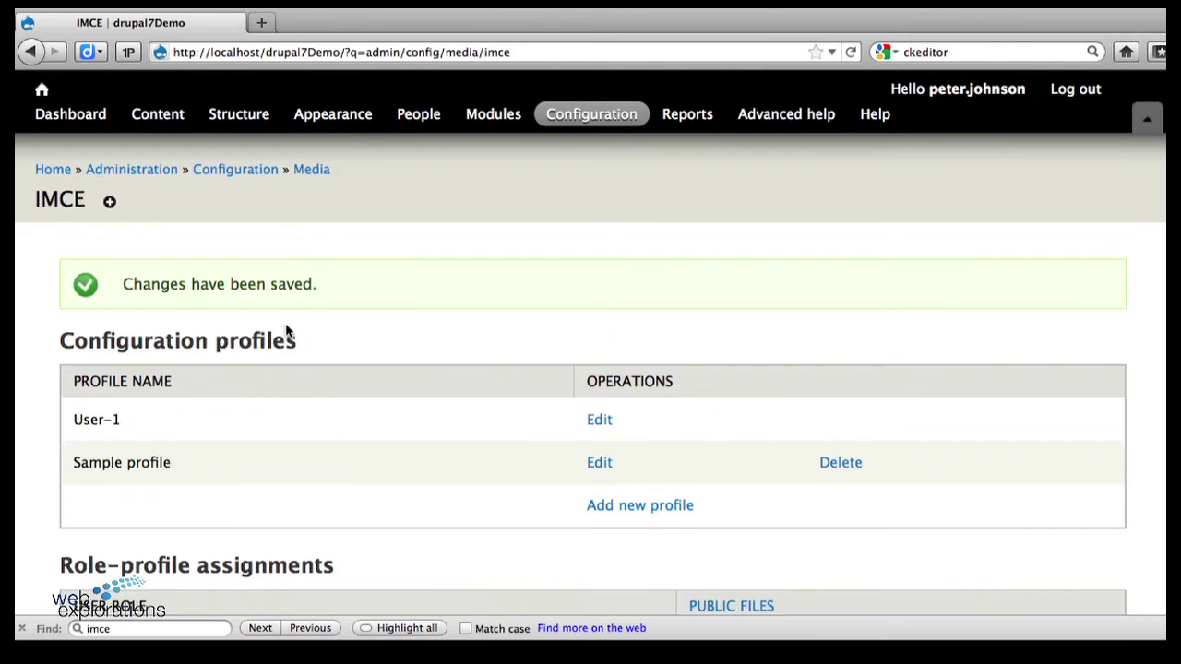
# Go to the CKEditor configuration under Content Authoring and open the Advanced profile for editing.
pyautogui.click(237, 172)
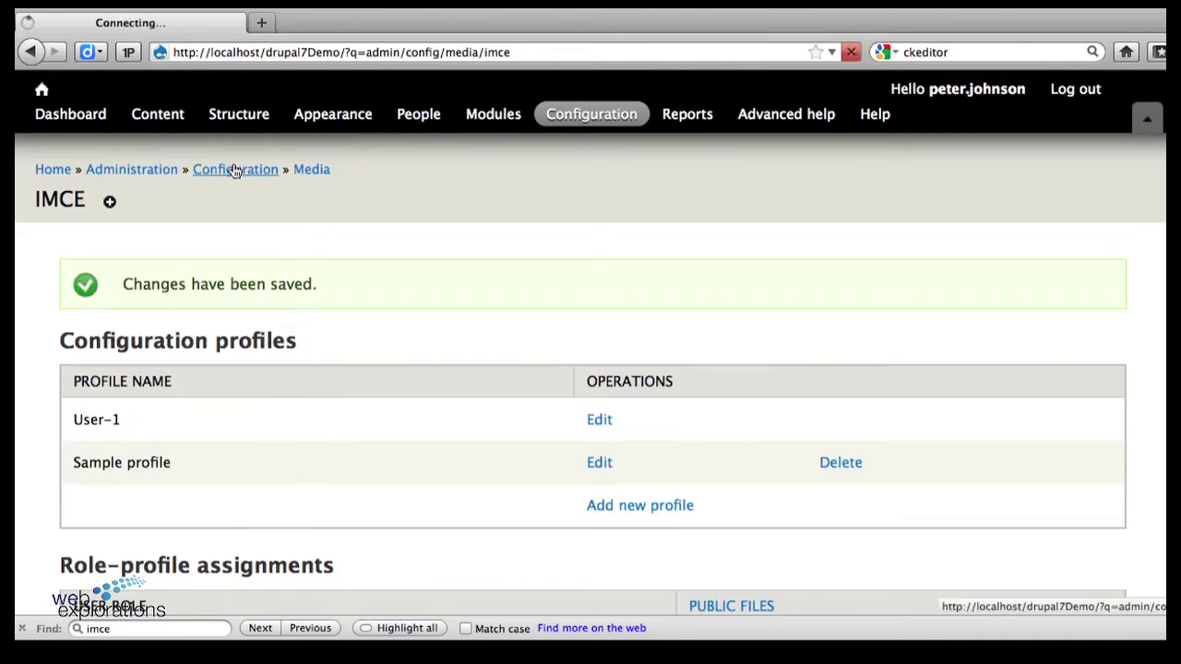
pyautogui.scroll(-11, 492, 353)
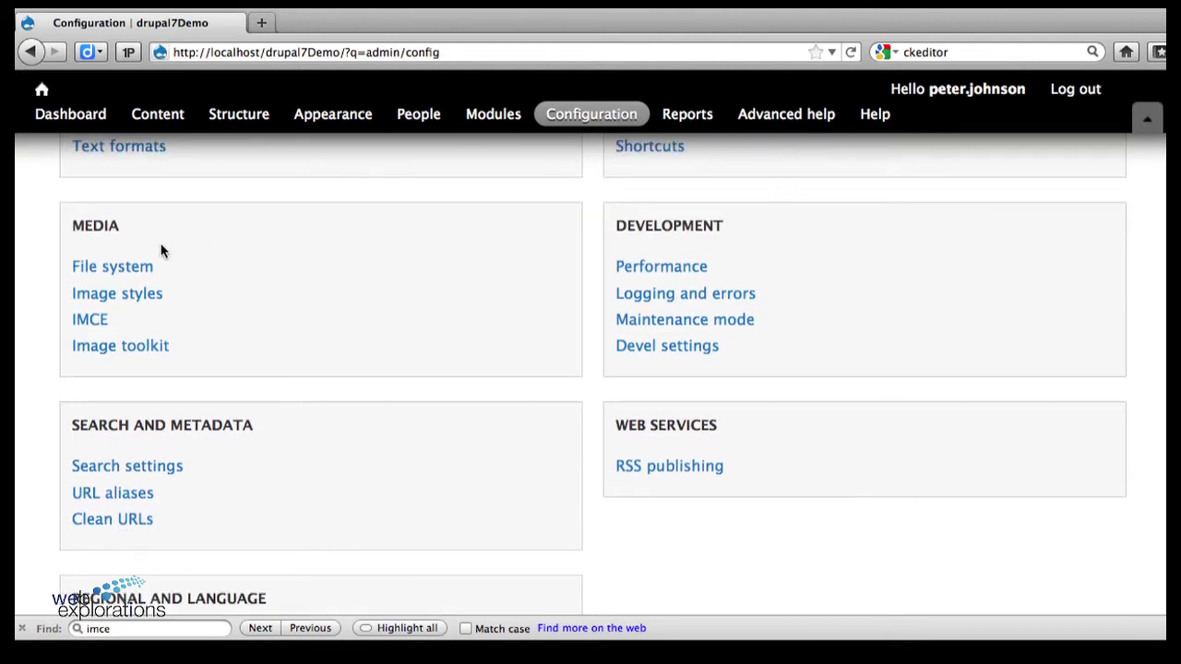
pyautogui.scroll(1, 162, 255)
pyautogui.scroll(4, 167, 258)
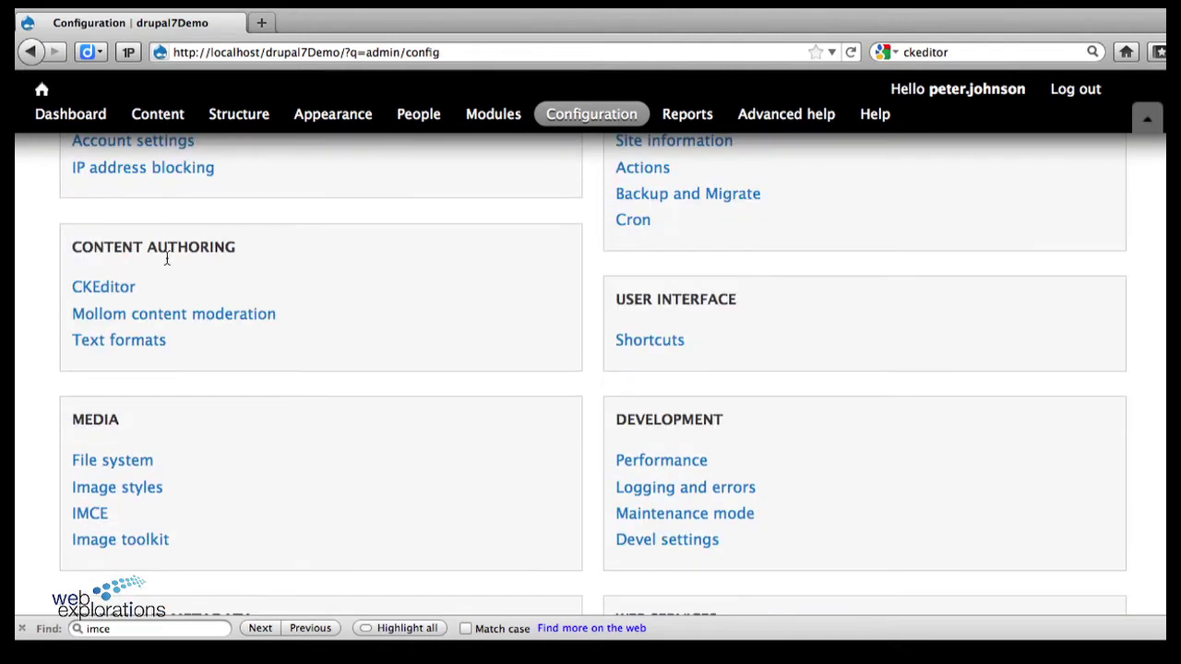
pyautogui.click(109, 287)
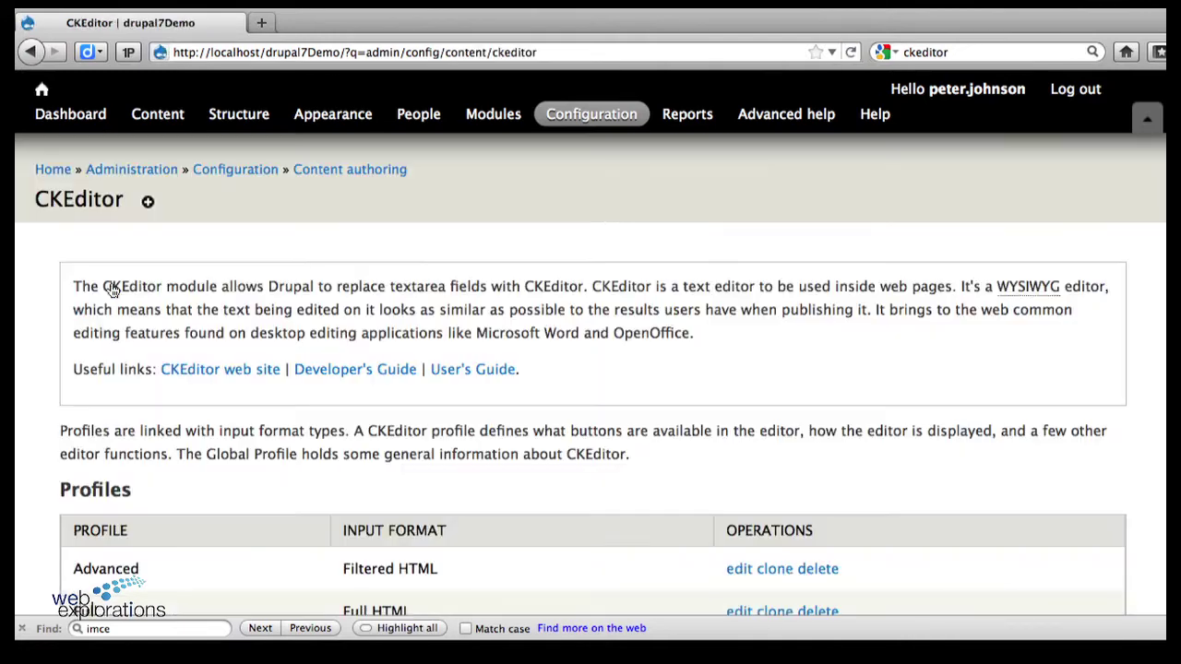
pyautogui.scroll(-3, 469, 332)
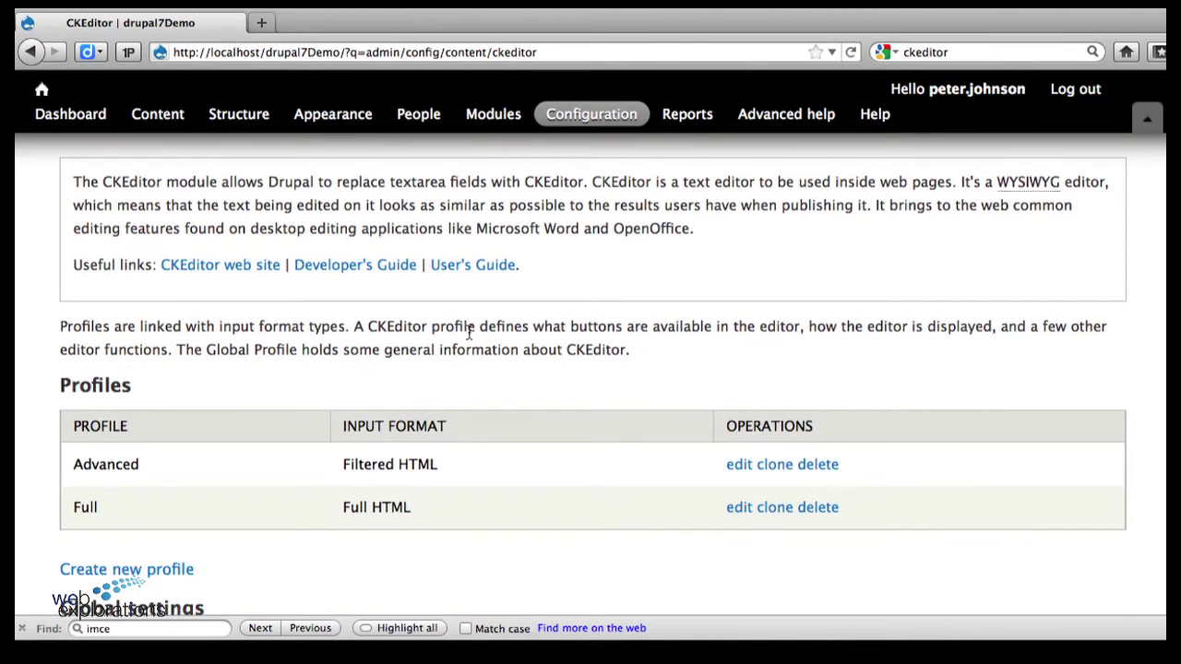
pyautogui.click(730, 465)
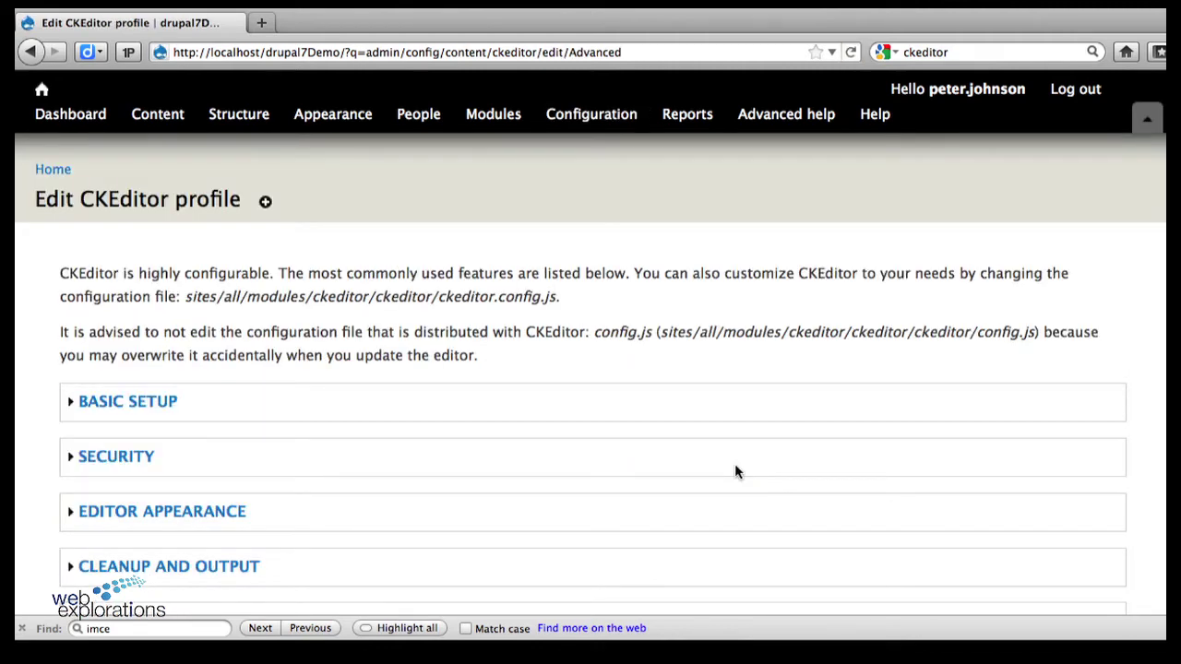
# Examine the Advanced profile's basic setup with its input formats, and its security filters and security settings.
pyautogui.click(145, 401)
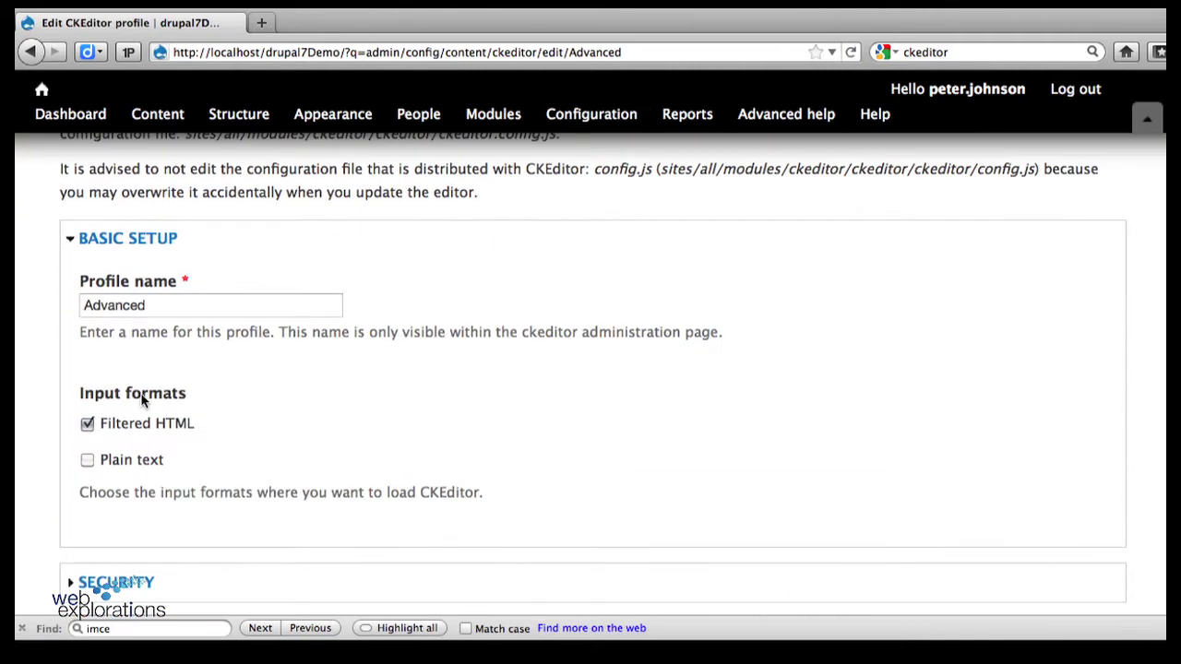
pyautogui.scroll(-2, 512, 288)
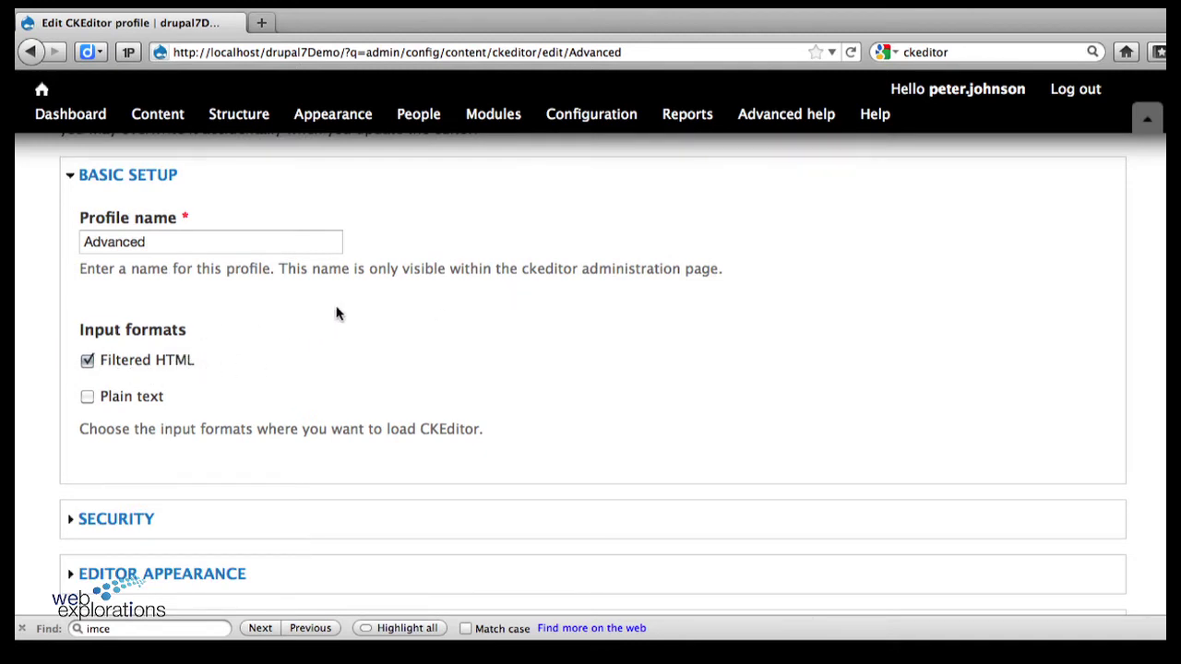
pyautogui.scroll(-5, 397, 313)
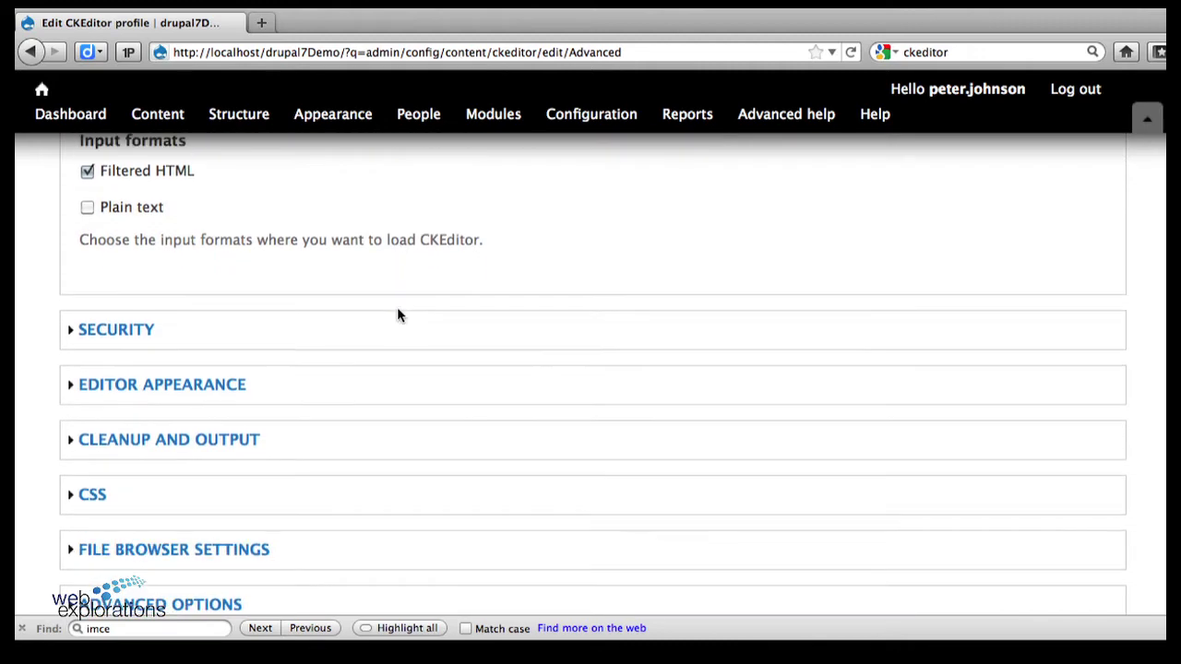
pyautogui.click(117, 329)
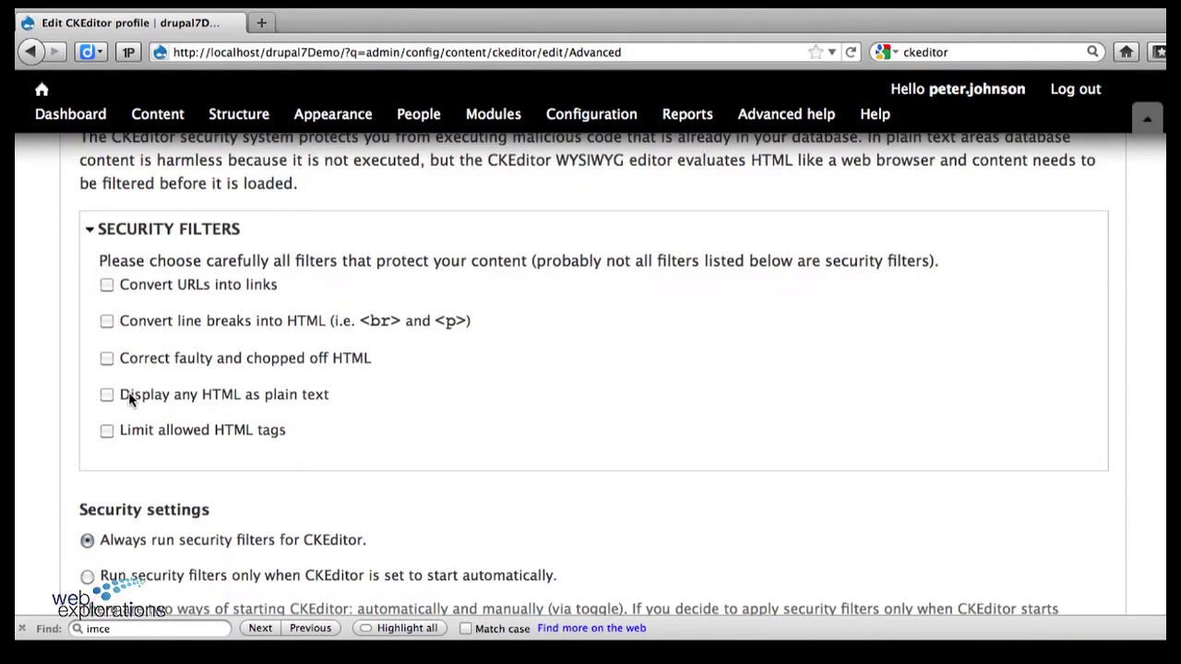
pyautogui.scroll(-2, 196, 392)
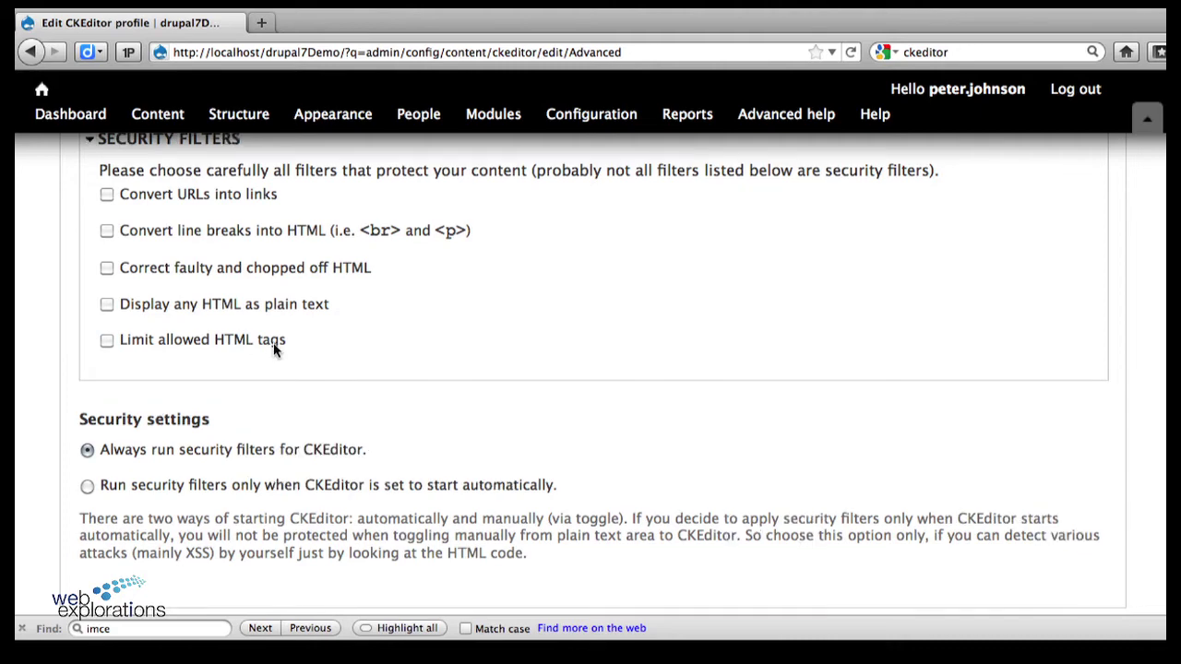
# Examine the editor appearance settings, including the available skins, the toolbar definition and the language options.
pyautogui.scroll(-8, 271, 337)
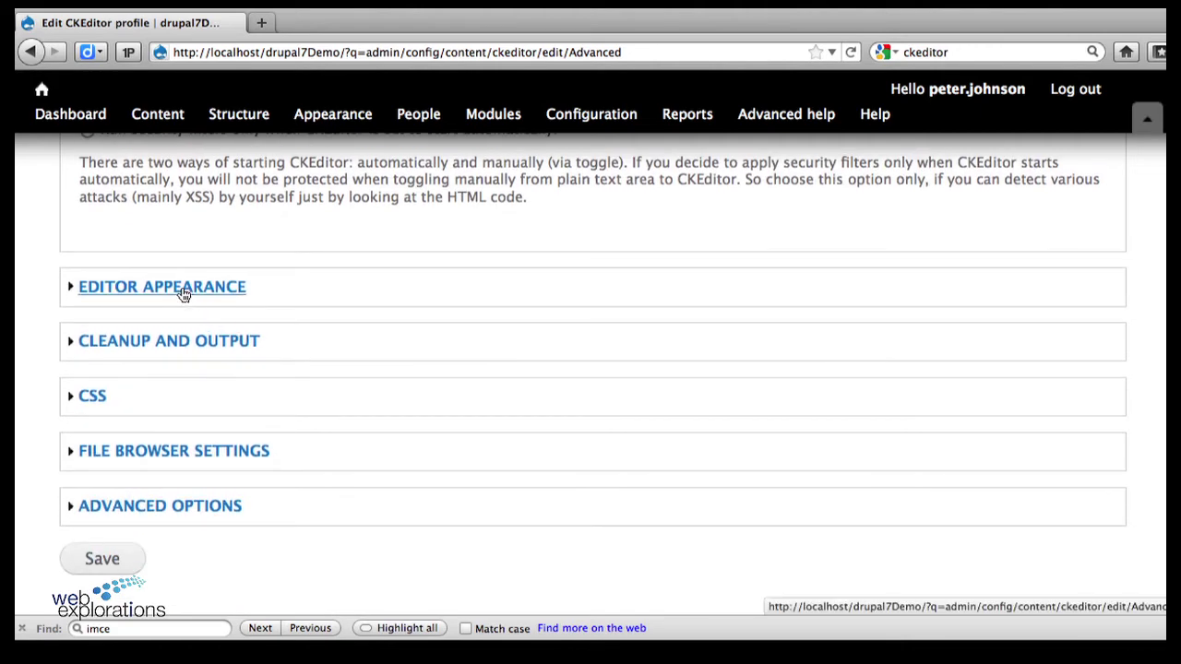
pyautogui.click(184, 290)
pyautogui.scroll(-2, 286, 340)
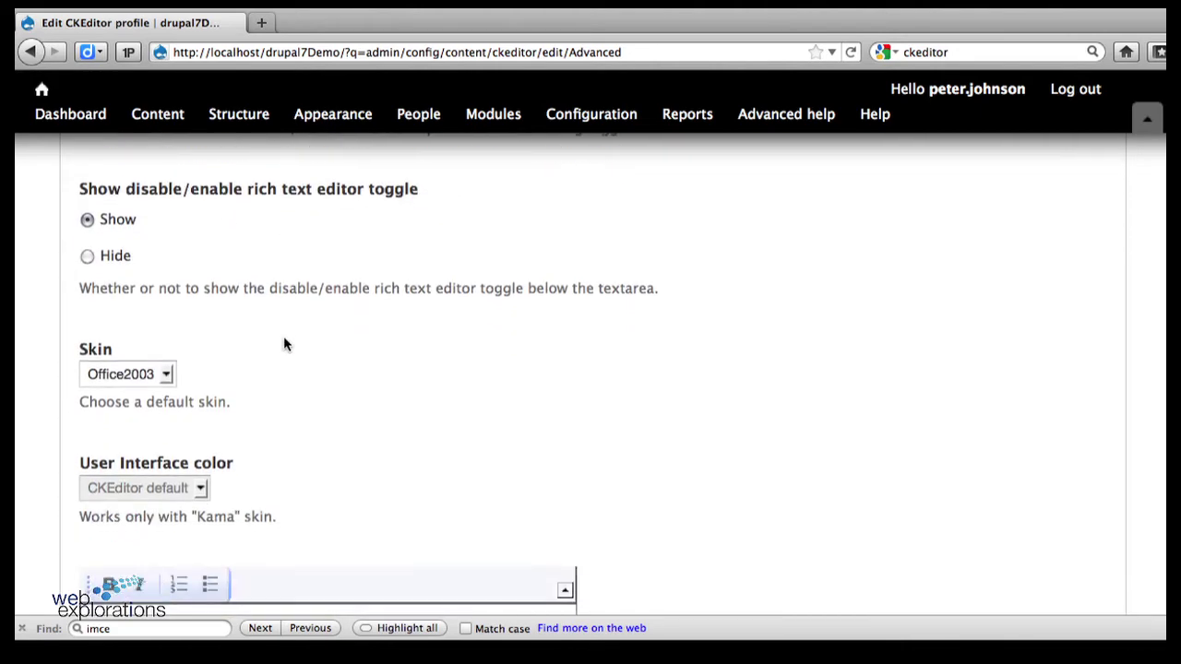
pyautogui.click(166, 373)
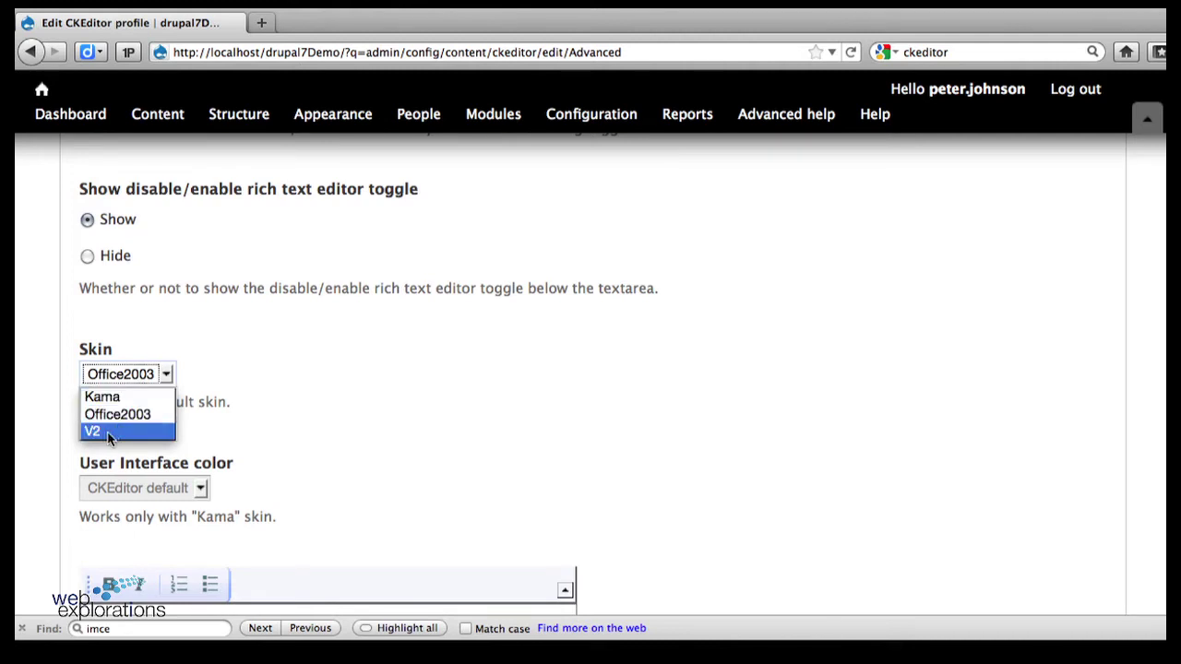
pyautogui.click(298, 376)
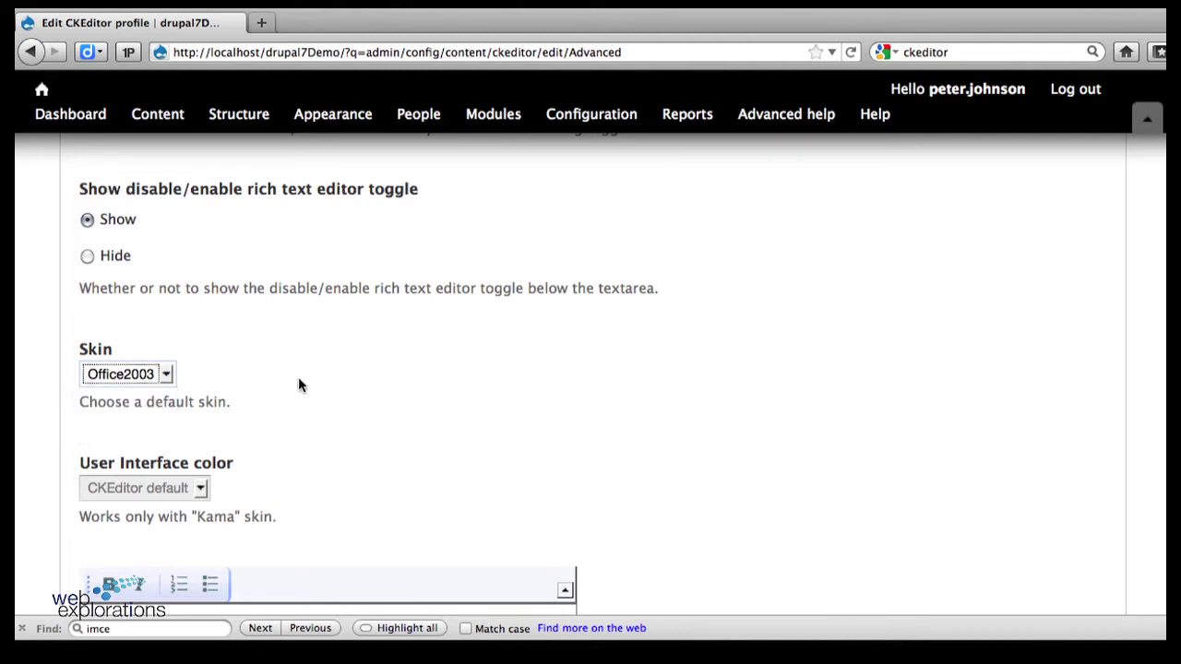
pyautogui.scroll(-3, 247, 389)
pyautogui.scroll(-15, 247, 389)
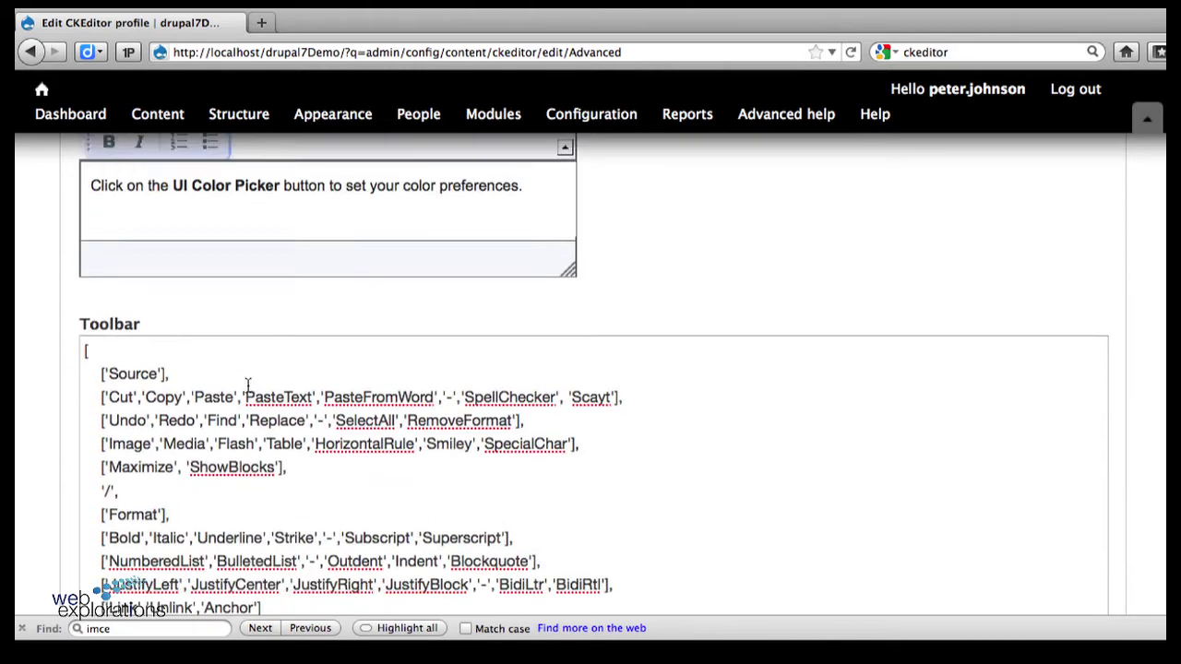
pyautogui.scroll(-15, 247, 389)
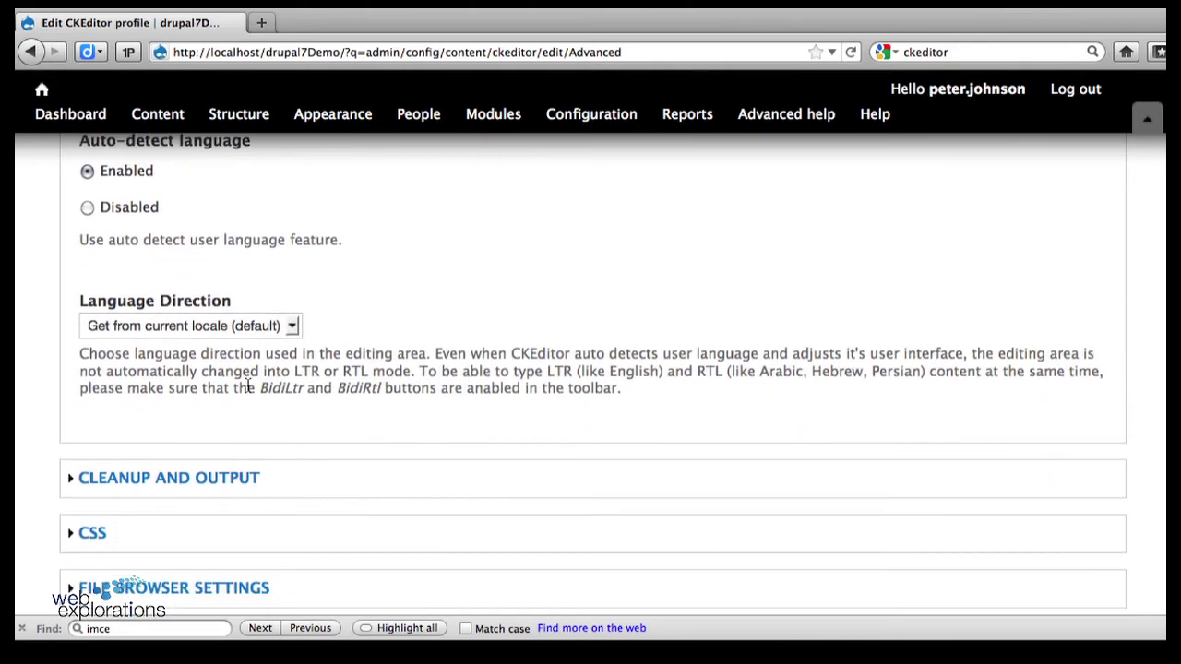
# Examine the cleanup and output settings, including the Enter modes, font formats and custom formatting options.
pyautogui.click(214, 329)
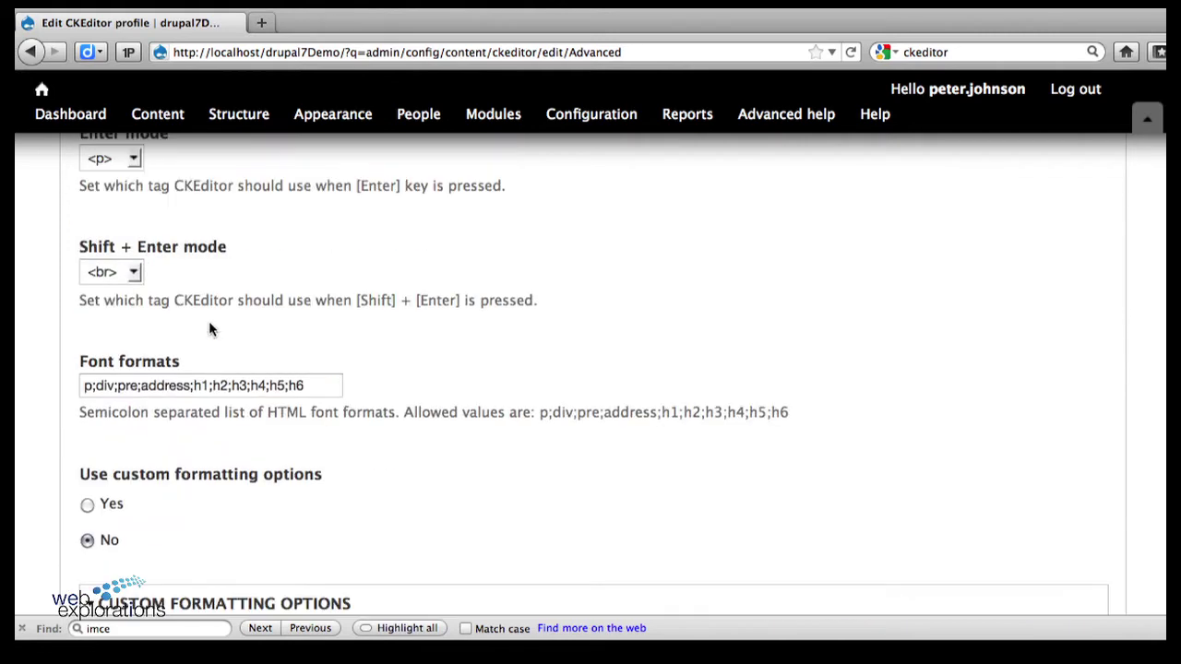
pyautogui.scroll(4, 232, 253)
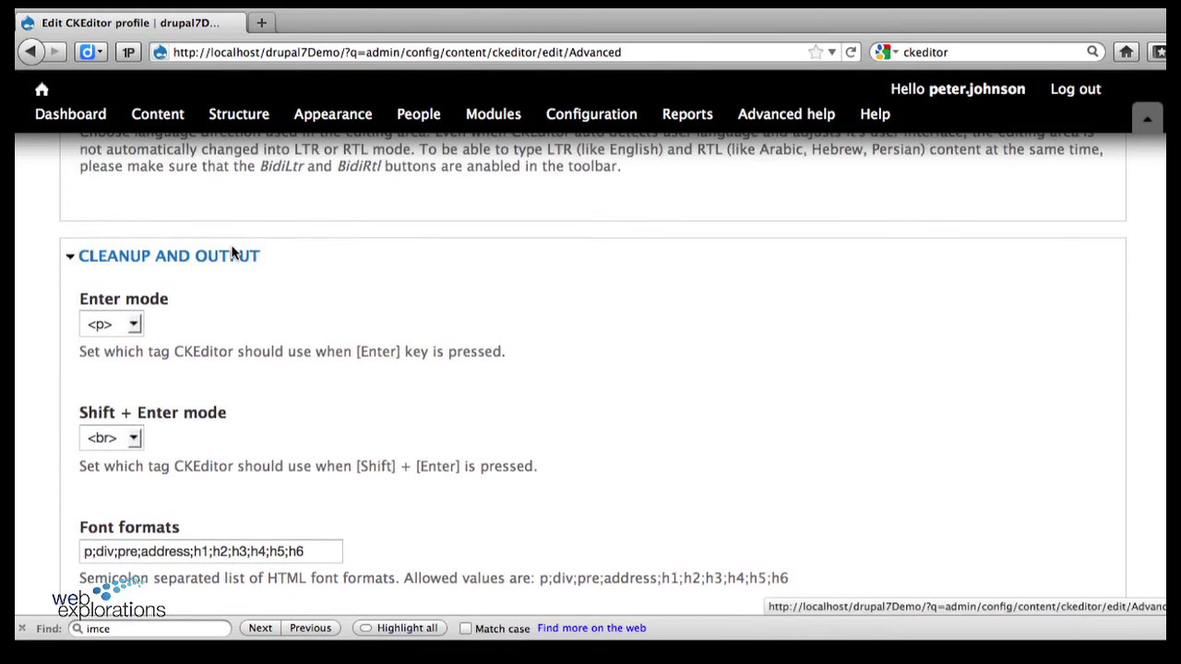
pyautogui.scroll(-2, 233, 253)
pyautogui.scroll(-12, 233, 253)
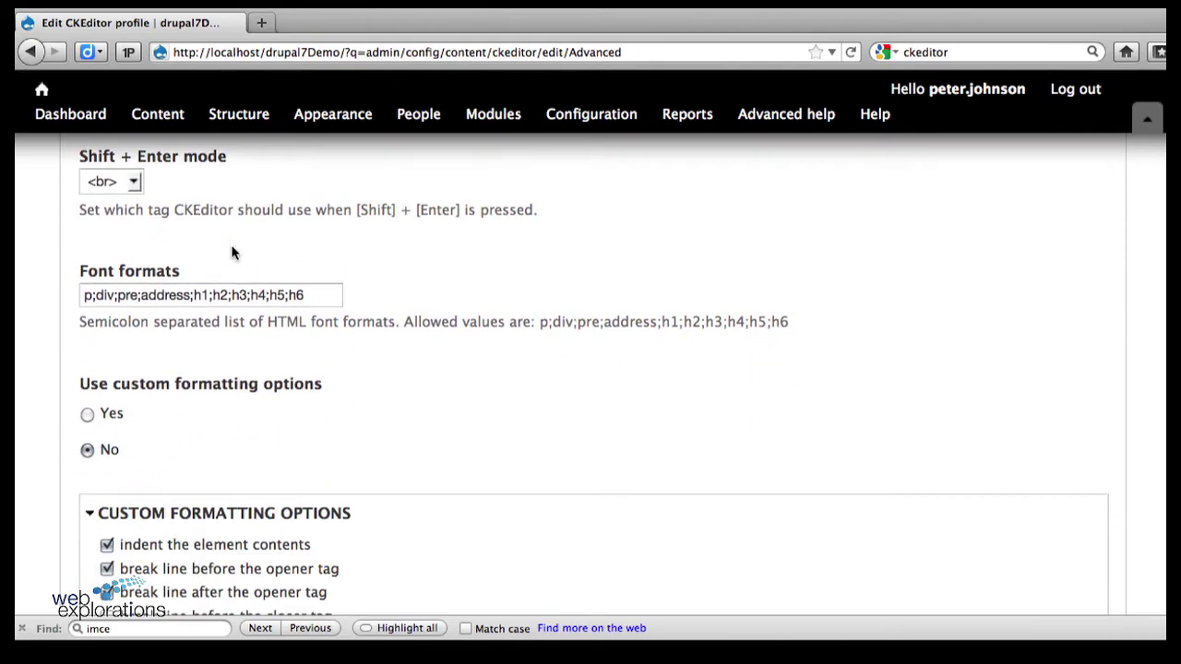
pyautogui.rightClick(233, 251)
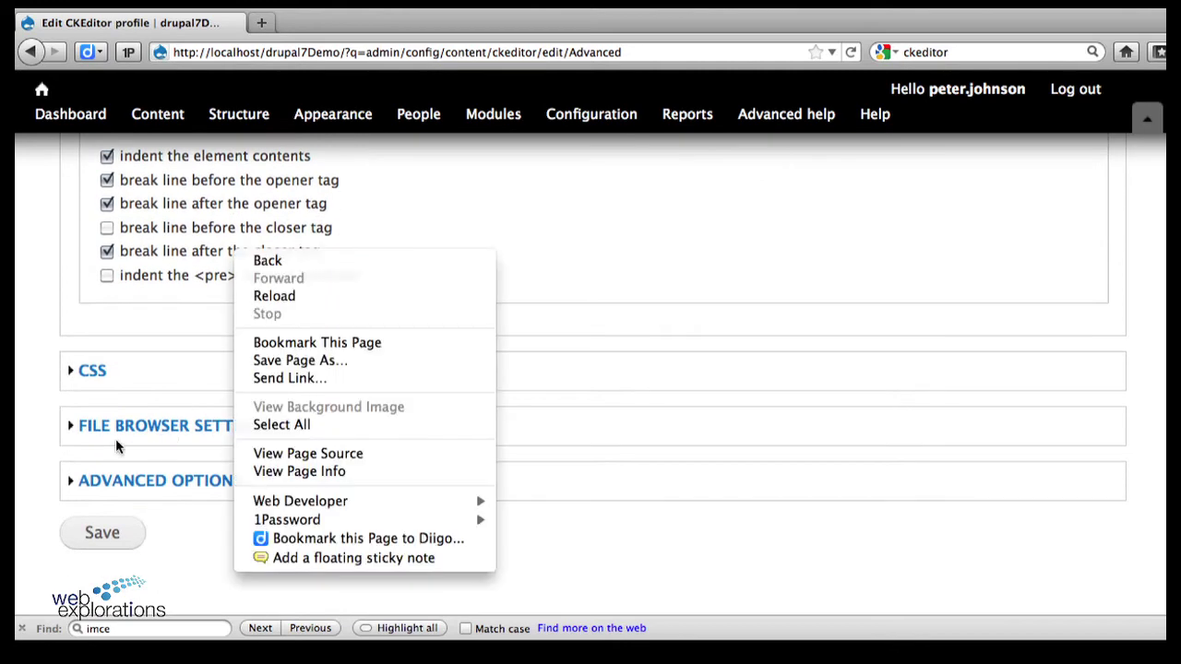
pyautogui.click(108, 488)
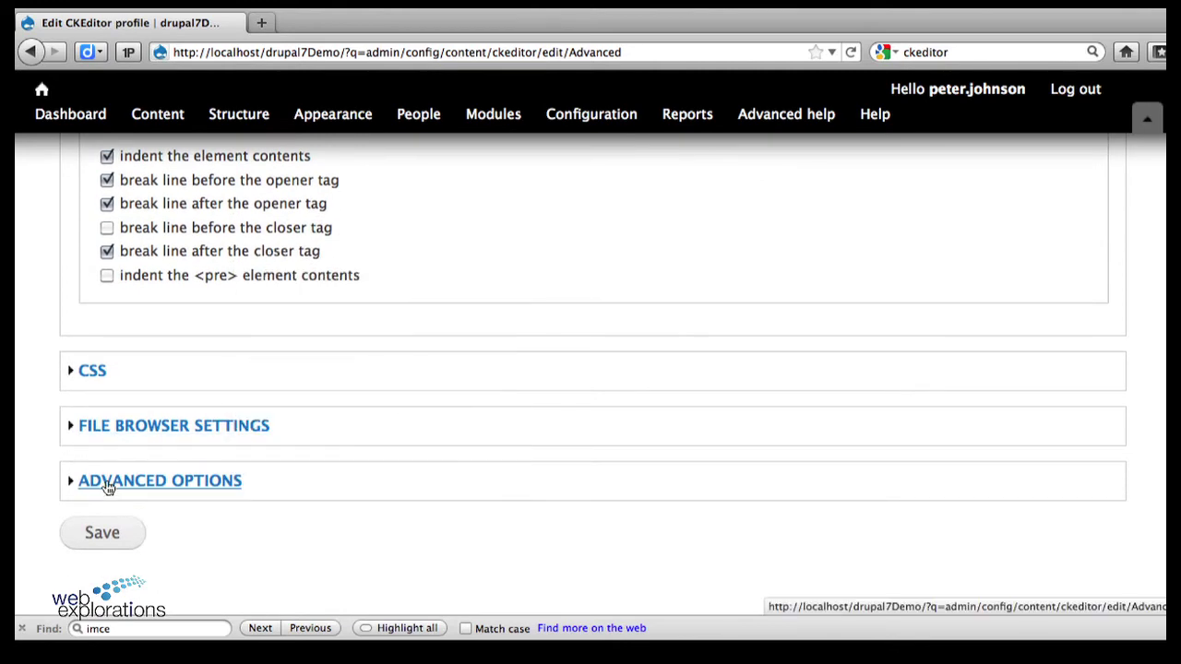
# Examine the Advanced profile's file browser settings, including the browser choices for the link, image and Flash dialogs.
pyautogui.click(118, 425)
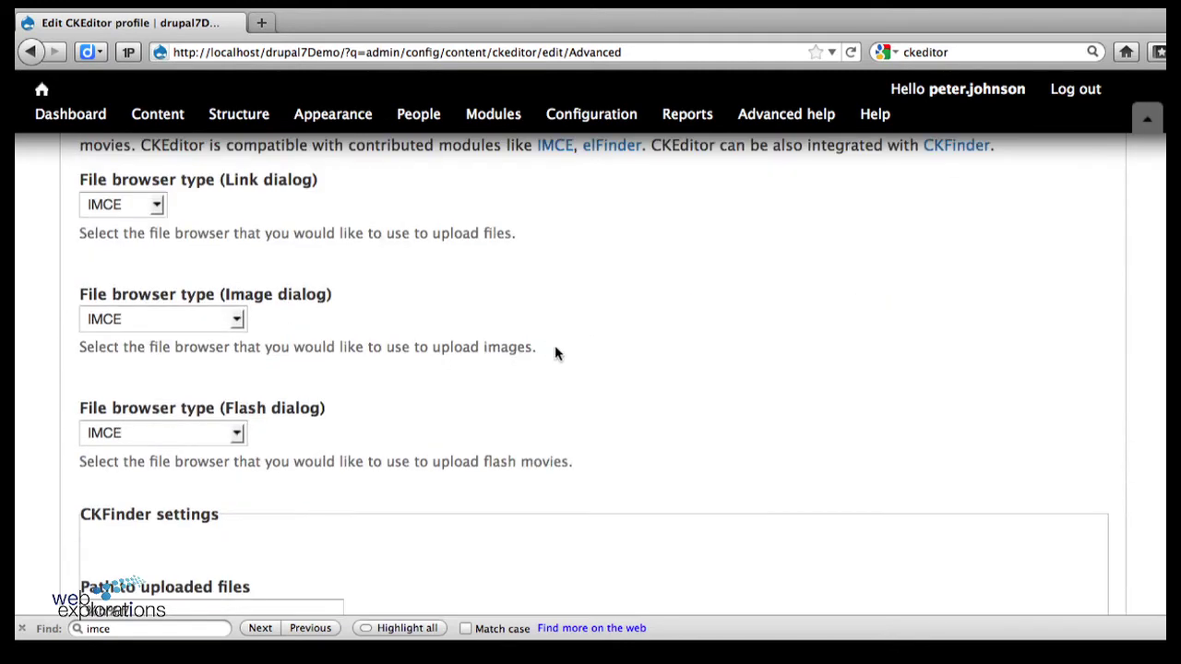
pyautogui.scroll(3, 554, 354)
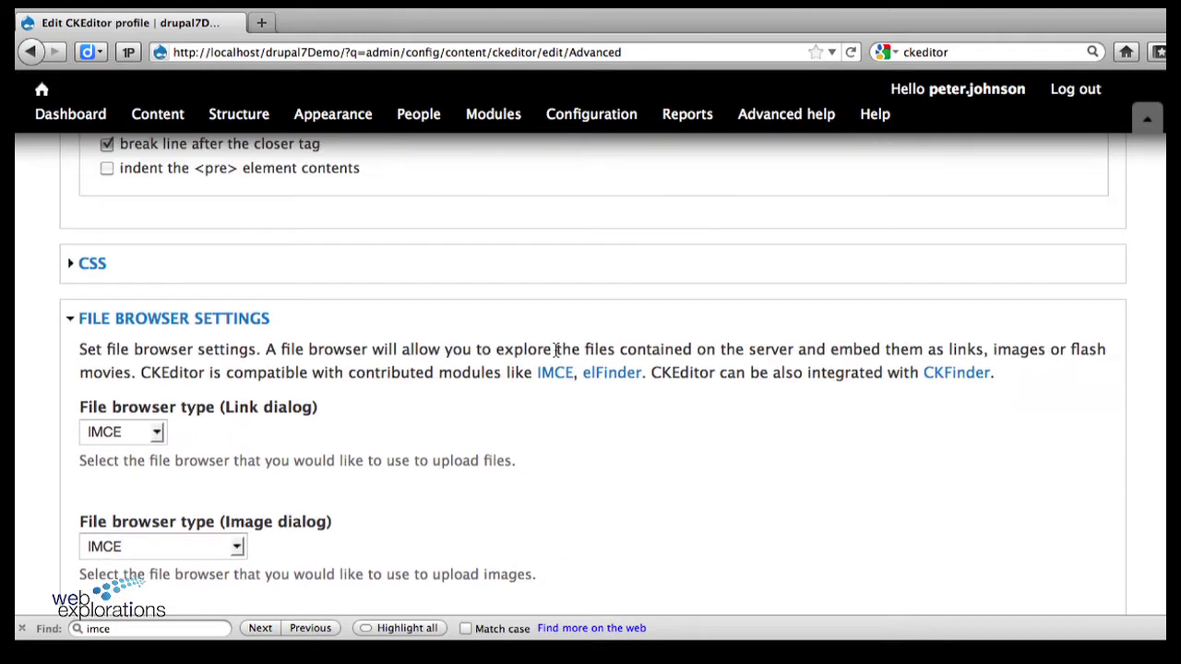
pyautogui.click(157, 434)
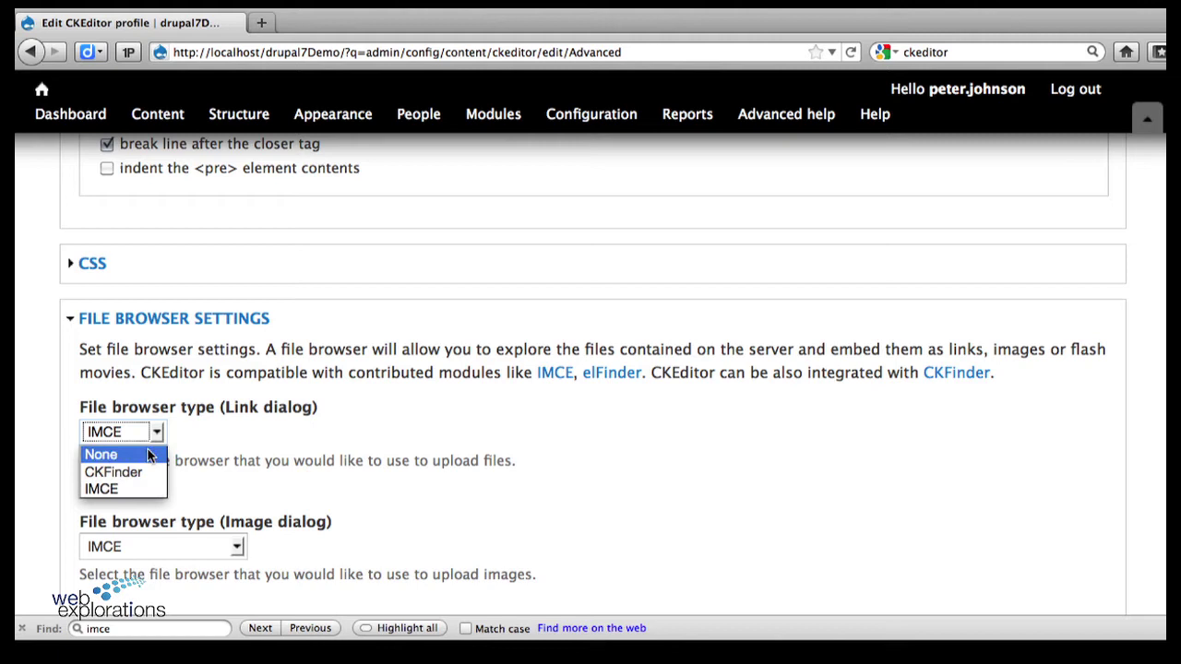
pyautogui.click(238, 434)
pyautogui.scroll(-2, 283, 429)
pyautogui.scroll(-2, 282, 433)
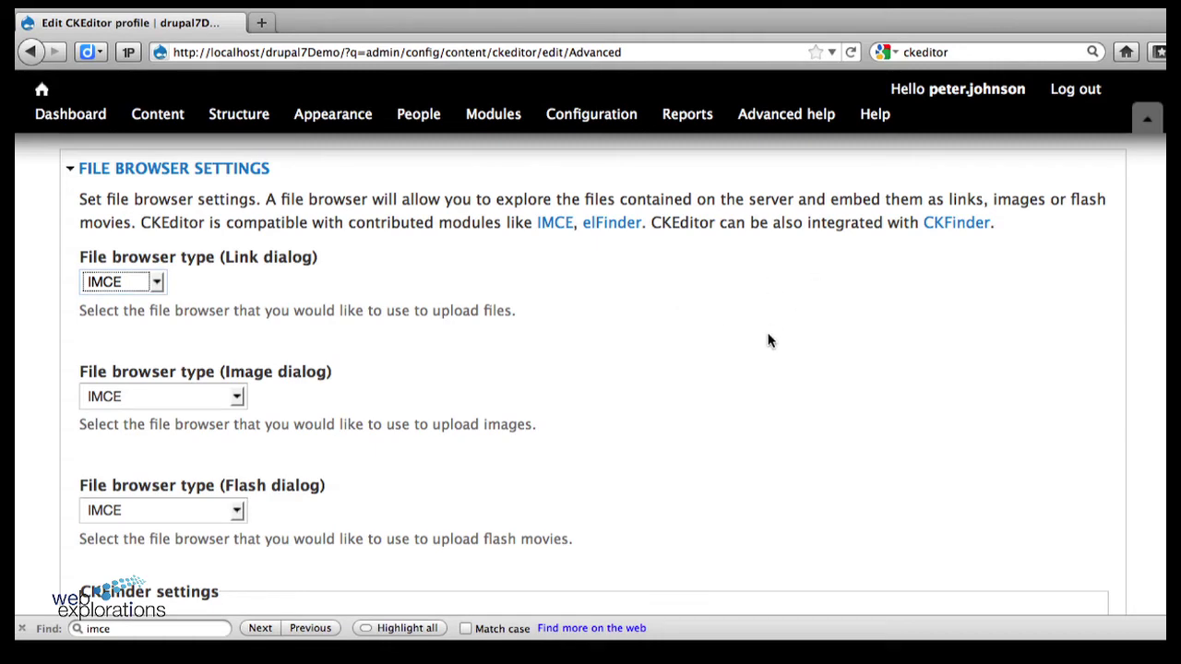
# Save the Advanced profile and check the input formats linked to each profile in the CKEditor overview.
pyautogui.scroll(-3, 600, 319)
pyautogui.scroll(-15, 599, 319)
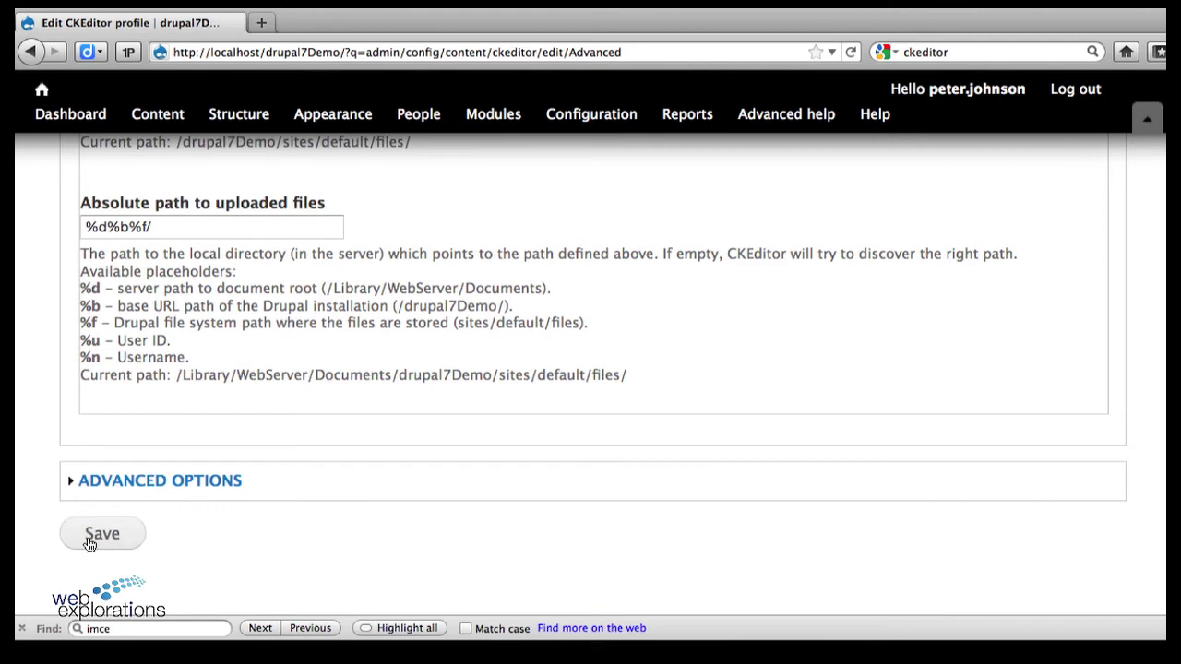
pyautogui.click(102, 537)
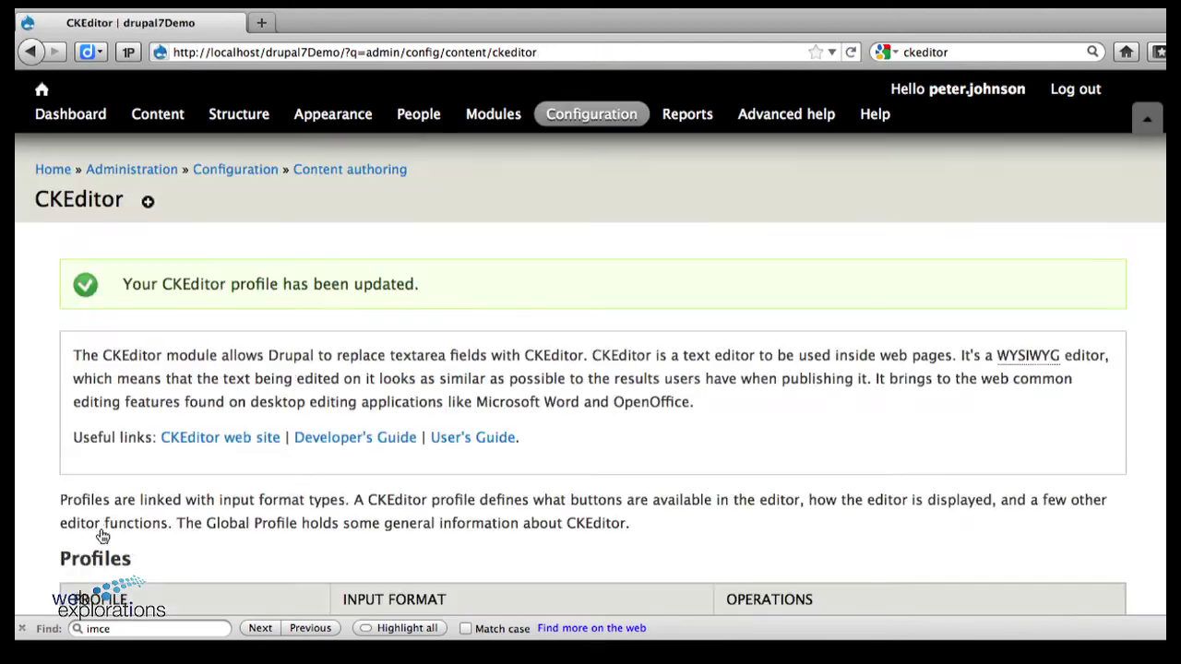
pyautogui.scroll(-5, 378, 327)
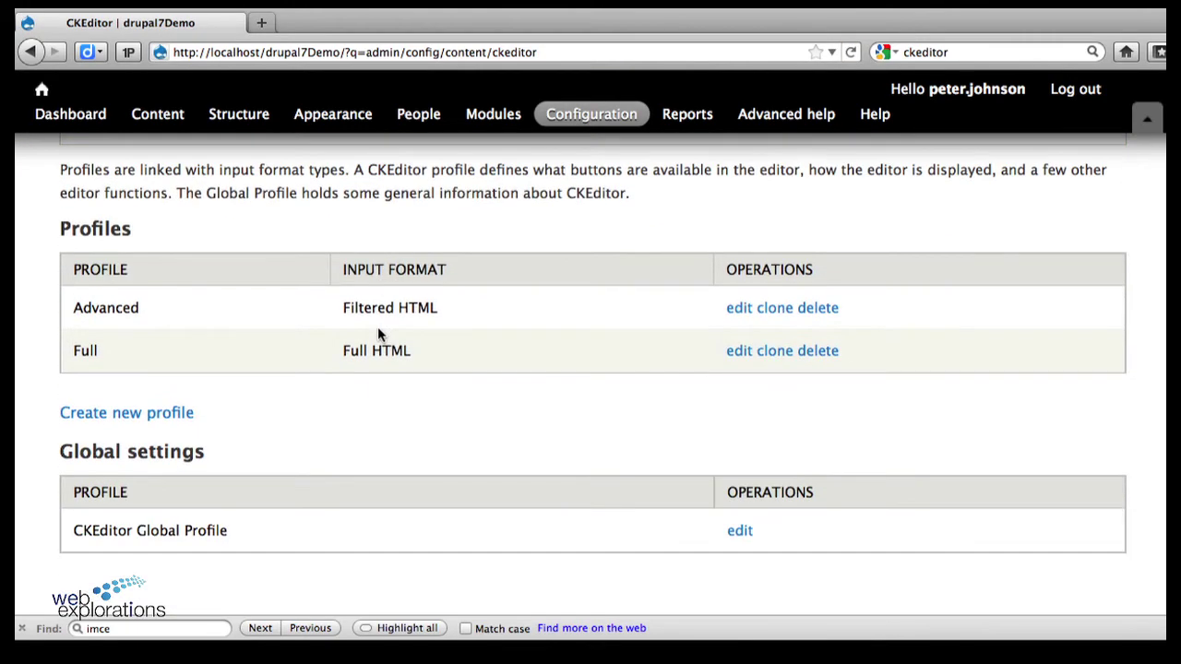
pyautogui.scroll(5, 376, 337)
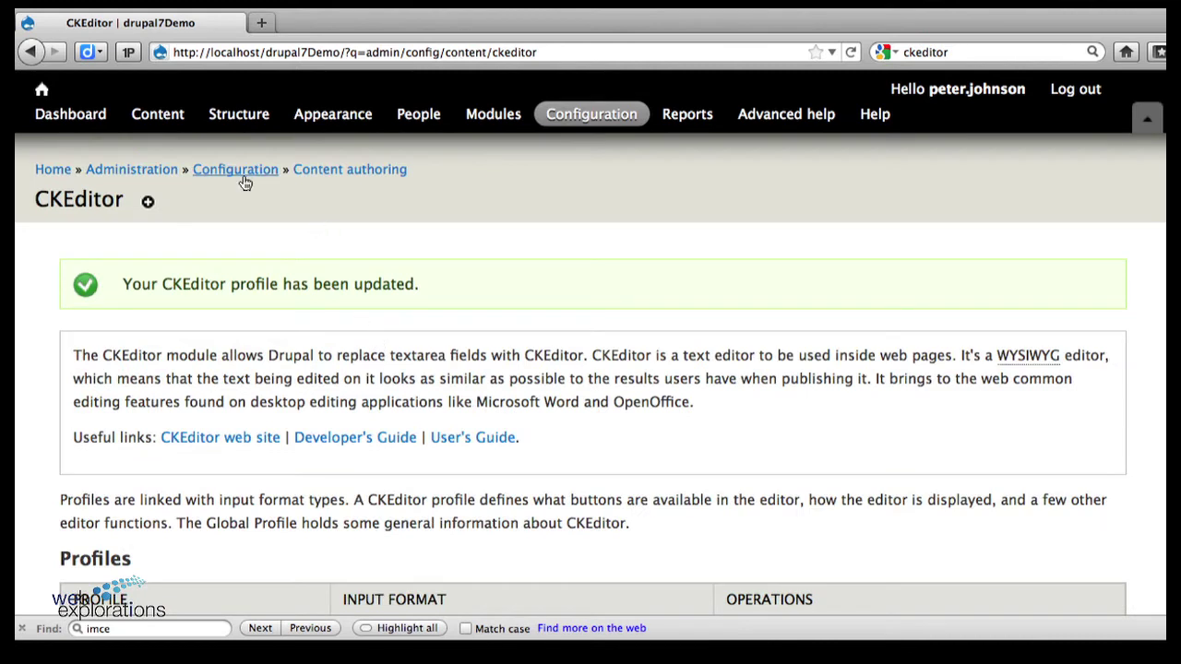
# Go to the site's content overview and start adding a new Article.
pyautogui.click(164, 125)
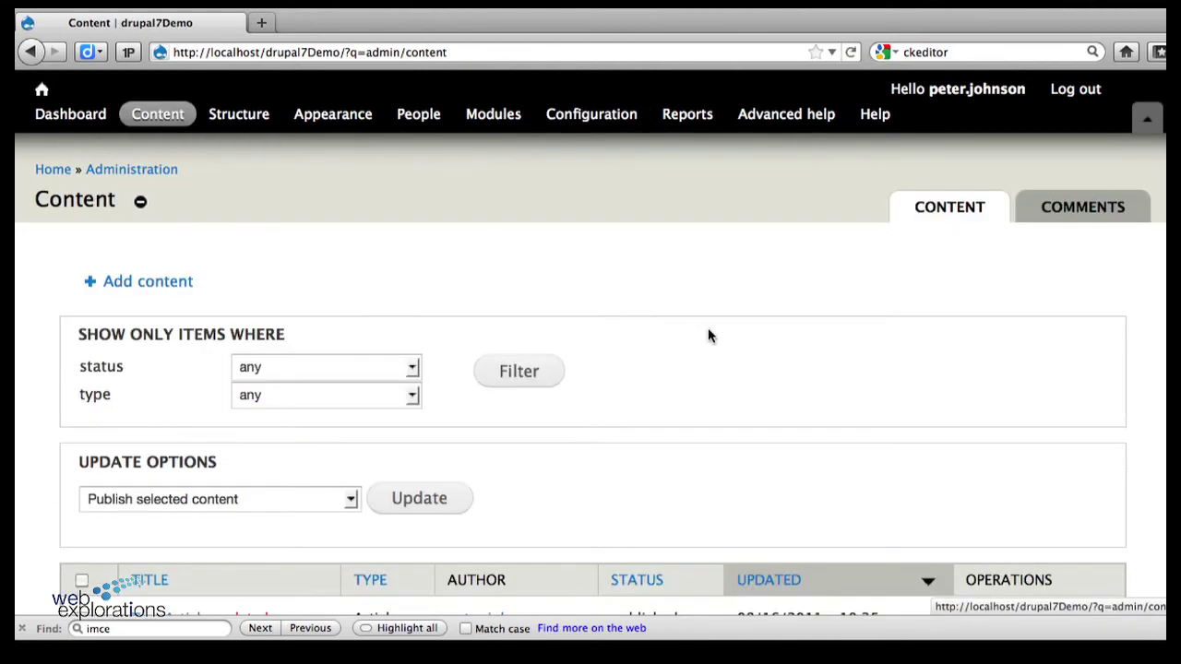
pyautogui.scroll(-2, 709, 330)
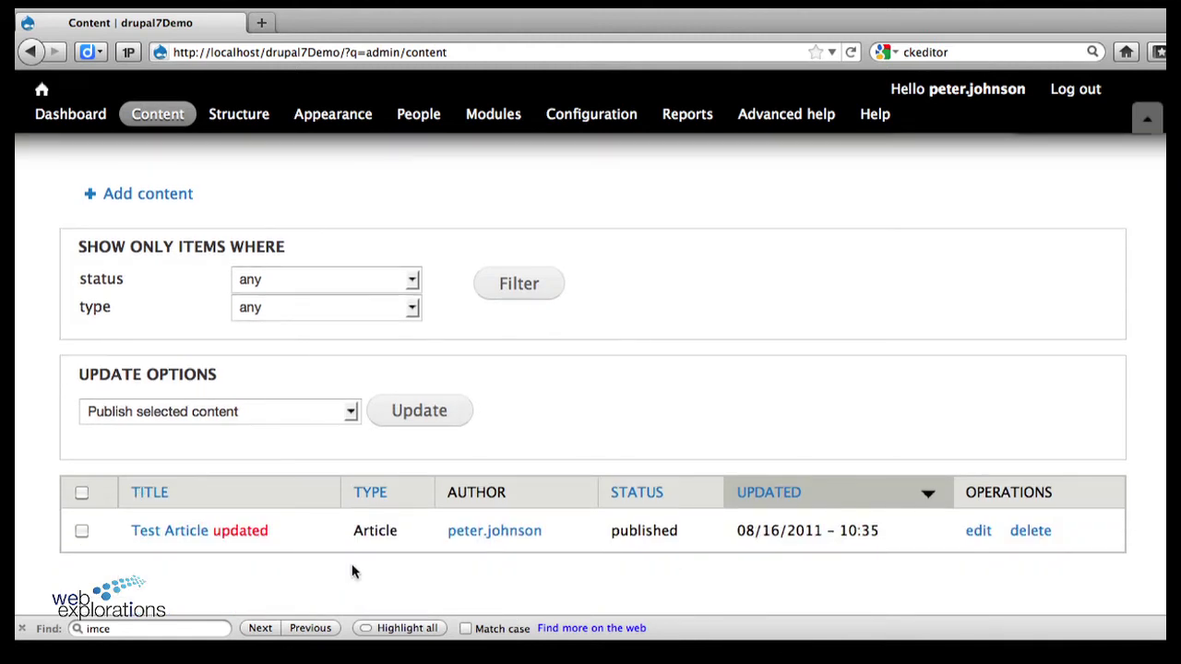
pyautogui.click(145, 196)
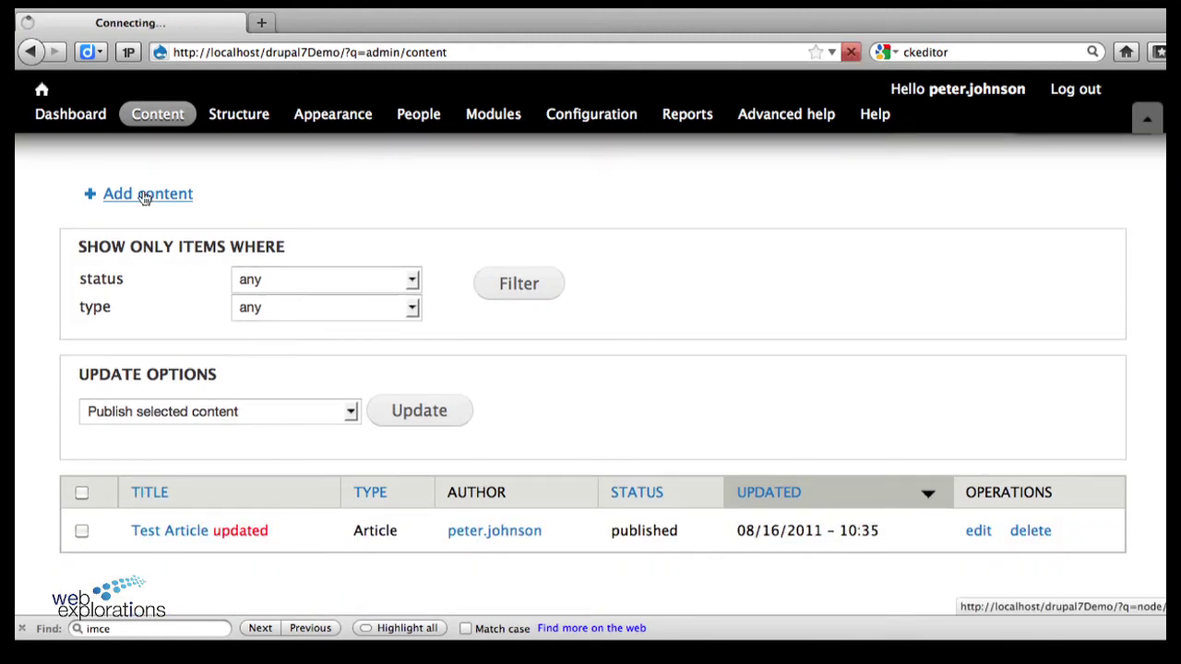
pyautogui.click(114, 274)
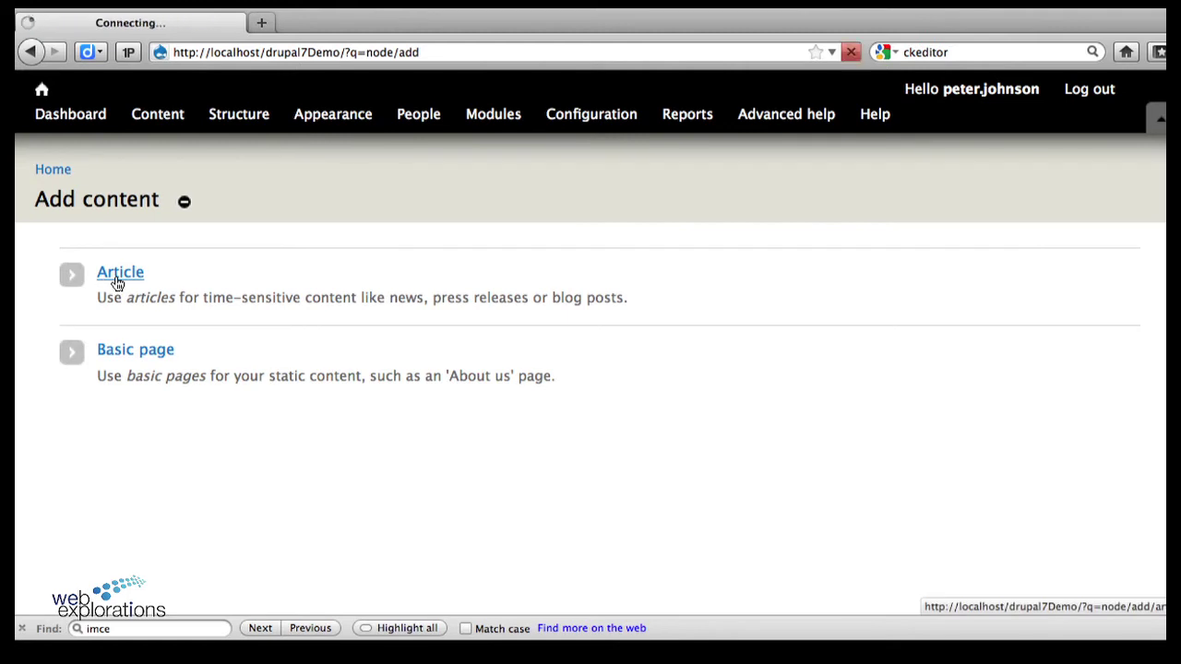
# Give the article the title "Test Article 2" and the tag "test".
pyautogui.click(131, 289)
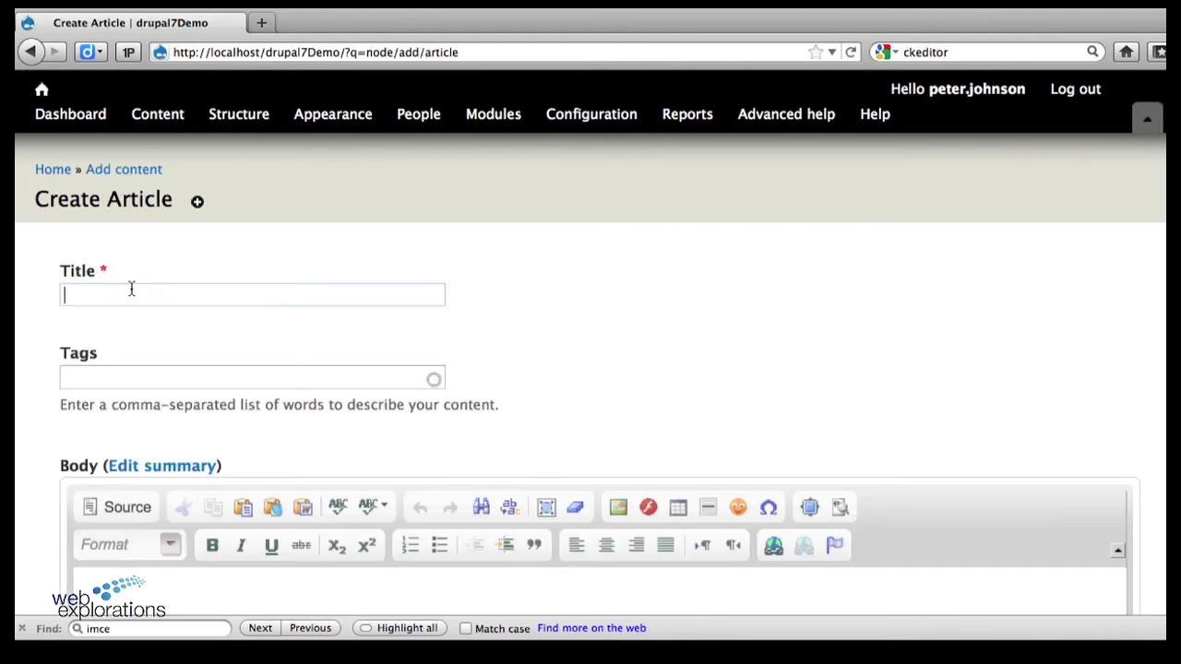
pyautogui.write('Test')
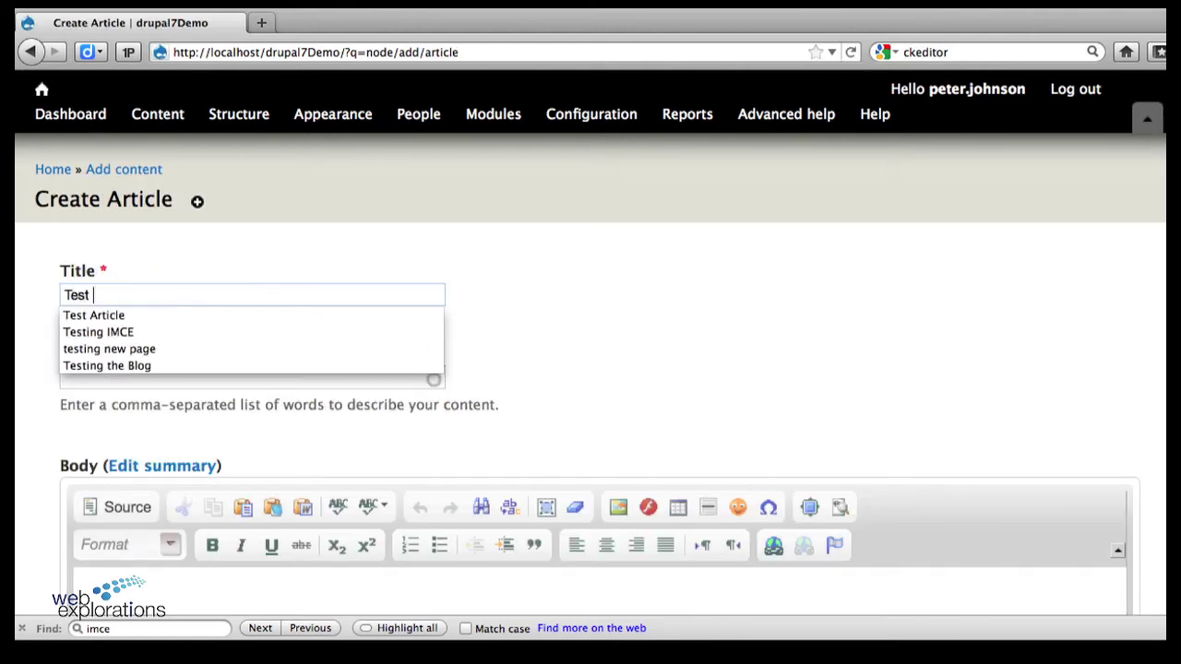
pyautogui.write(' Article 2')
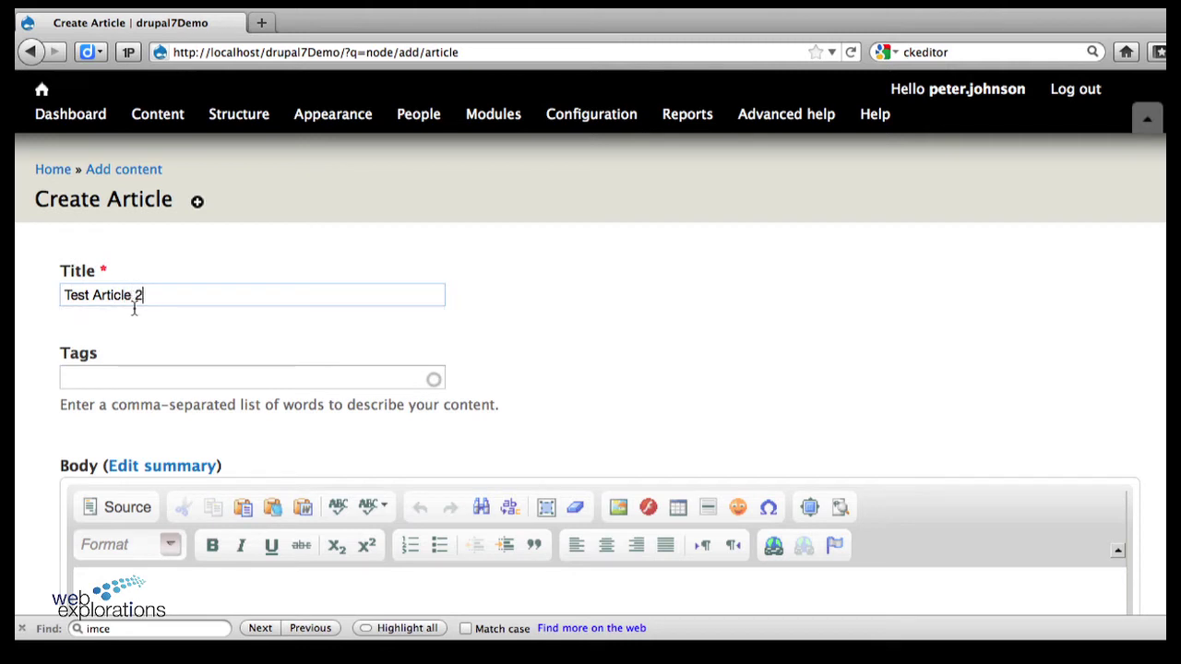
pyautogui.click(121, 379)
pyautogui.write('test')
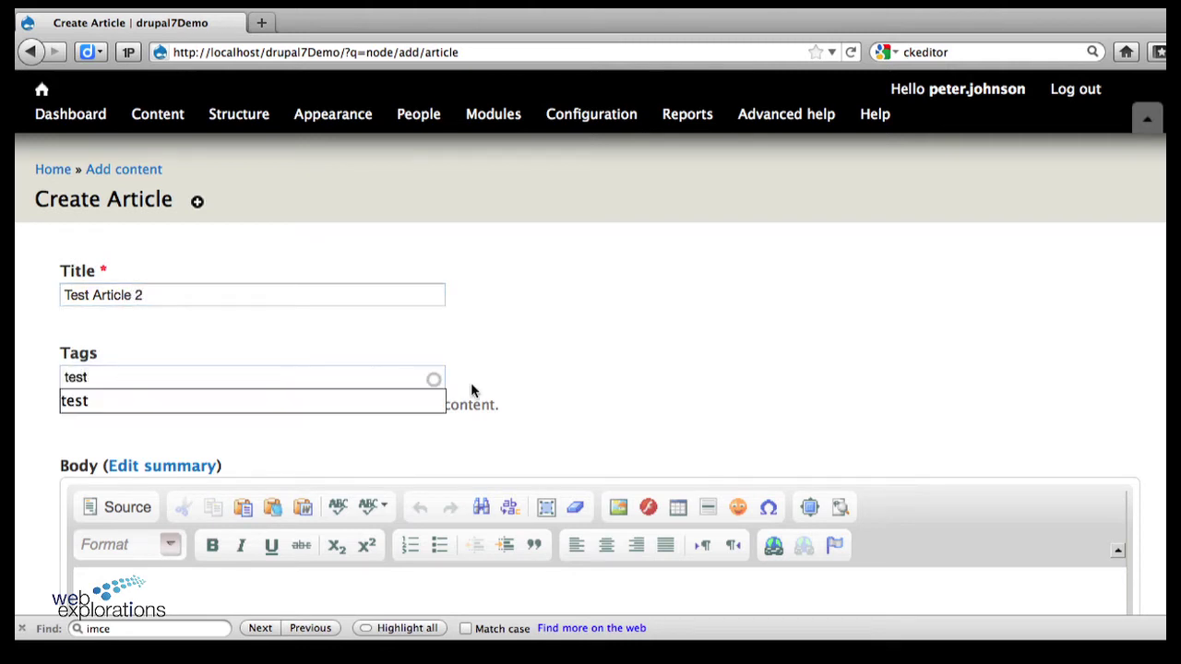
# Start adding an image to the article body and browse the server for its file.
pyautogui.scroll(-5, 471, 382)
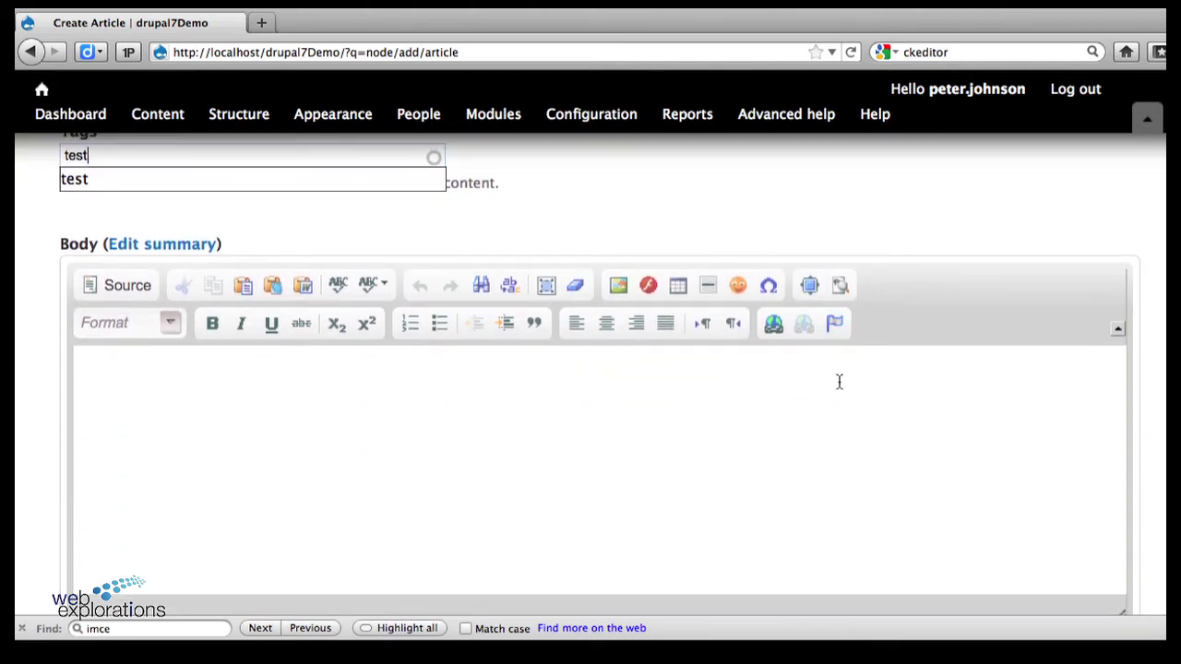
pyautogui.click(617, 287)
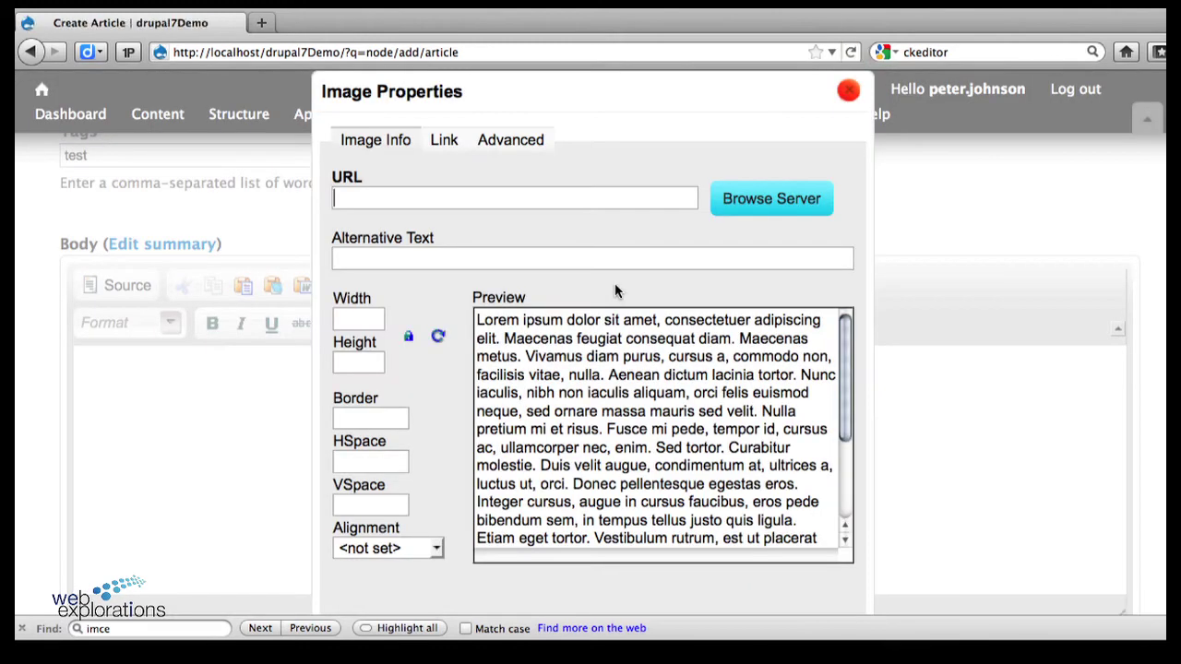
pyautogui.click(804, 198)
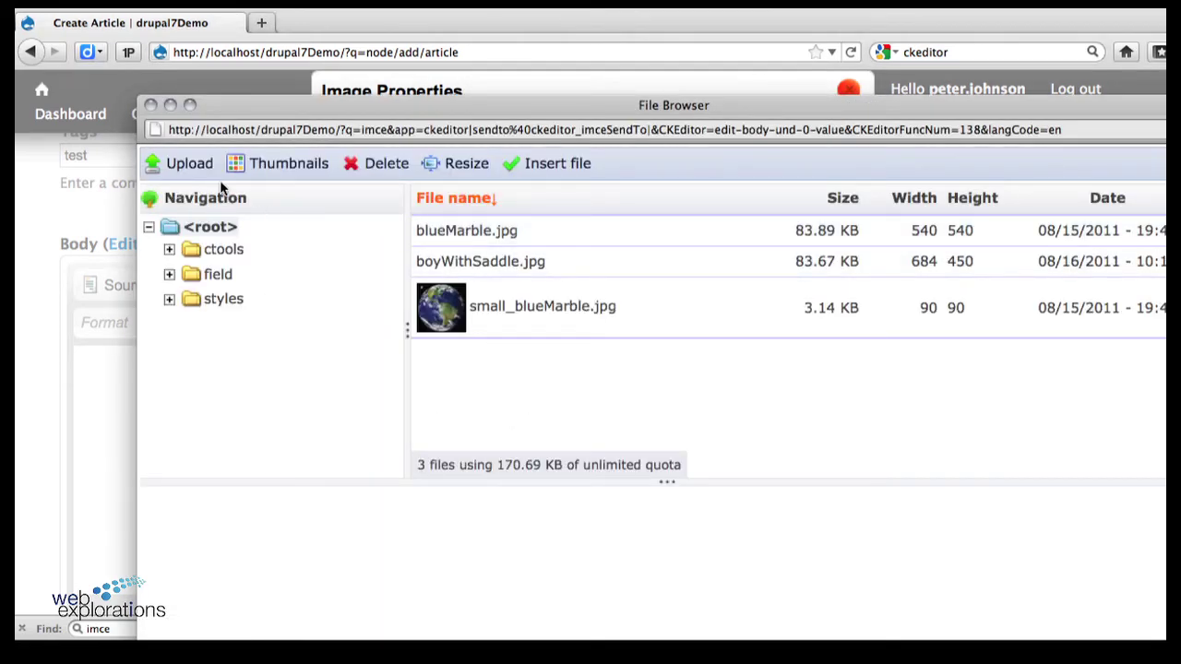
# Upload chiliPepper.jpg from the Pictures folder to the server with a Small (90x90) thumbnail.
pyautogui.click(177, 168)
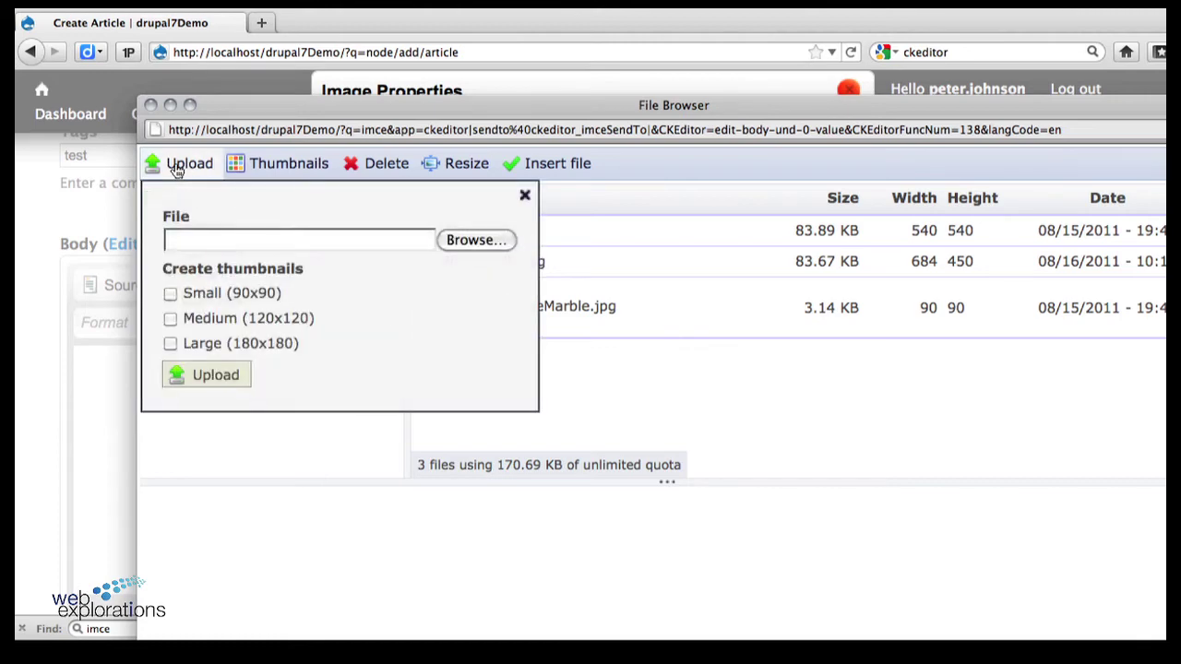
pyautogui.click(471, 242)
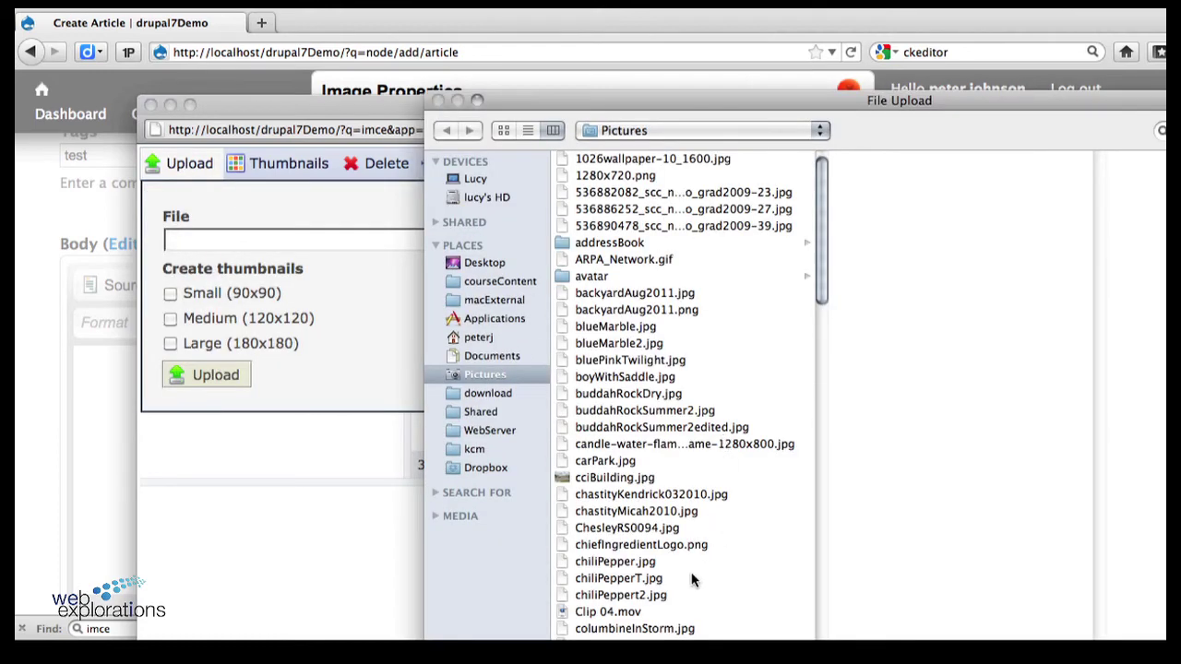
pyautogui.doubleClick(617, 562)
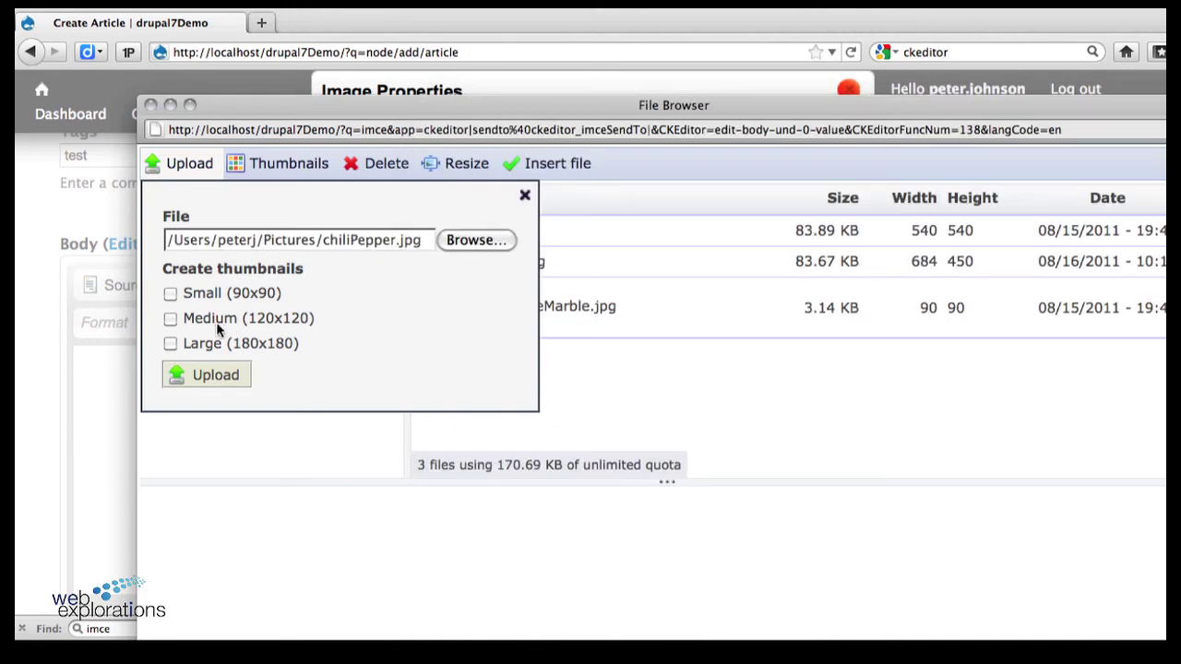
pyautogui.click(171, 294)
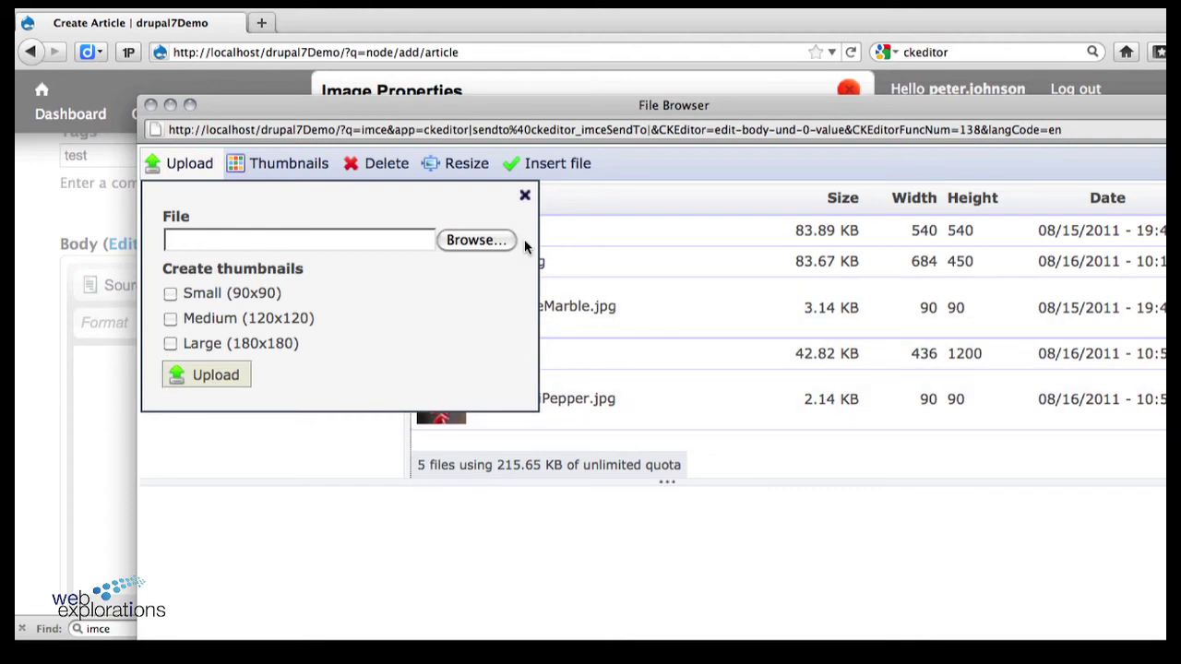
pyautogui.click(525, 199)
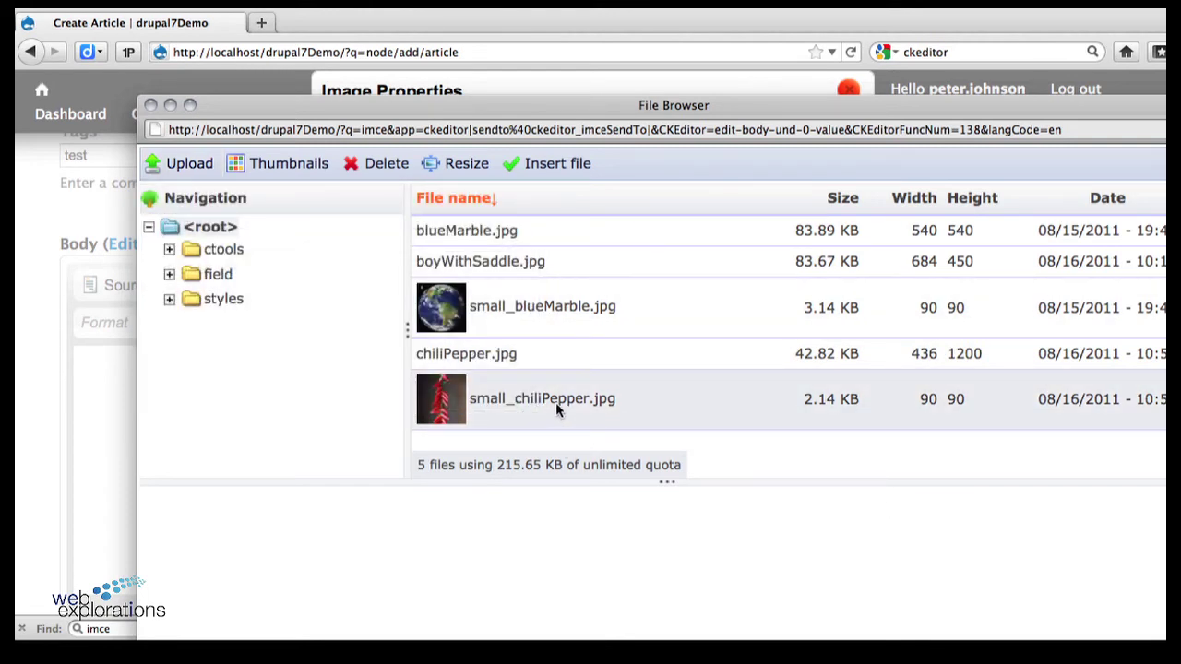
# Use small_chiliPepper.jpg as the image and set its alternative text to "Hot red chili peppers".
pyautogui.click(643, 398)
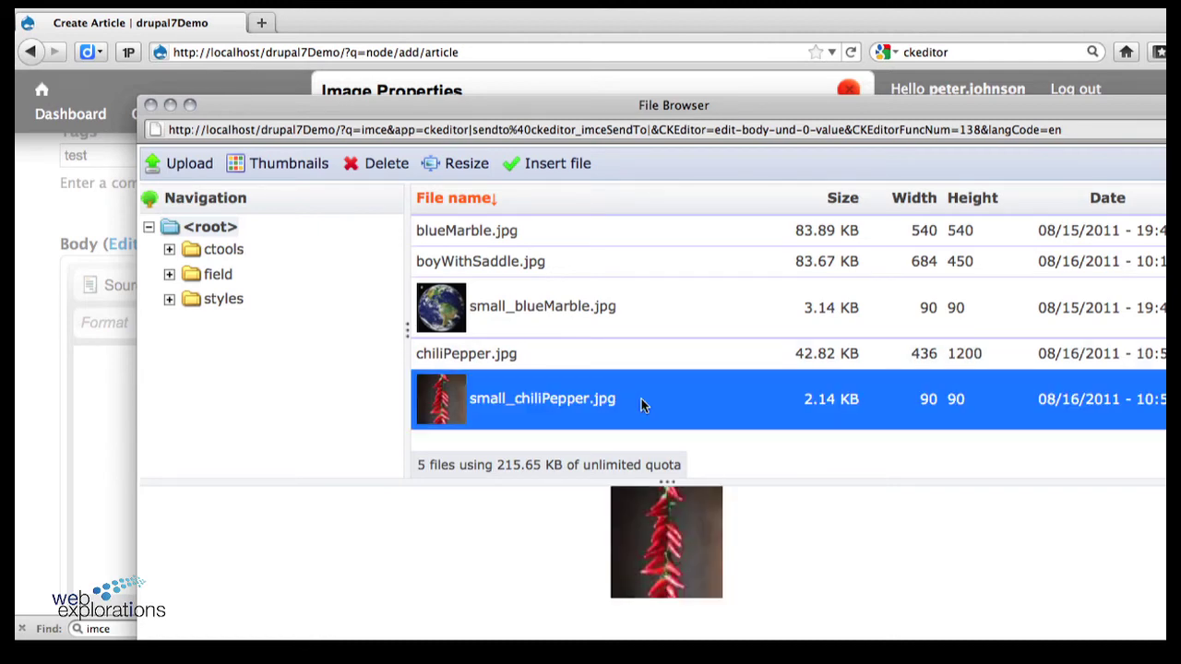
pyautogui.click(563, 165)
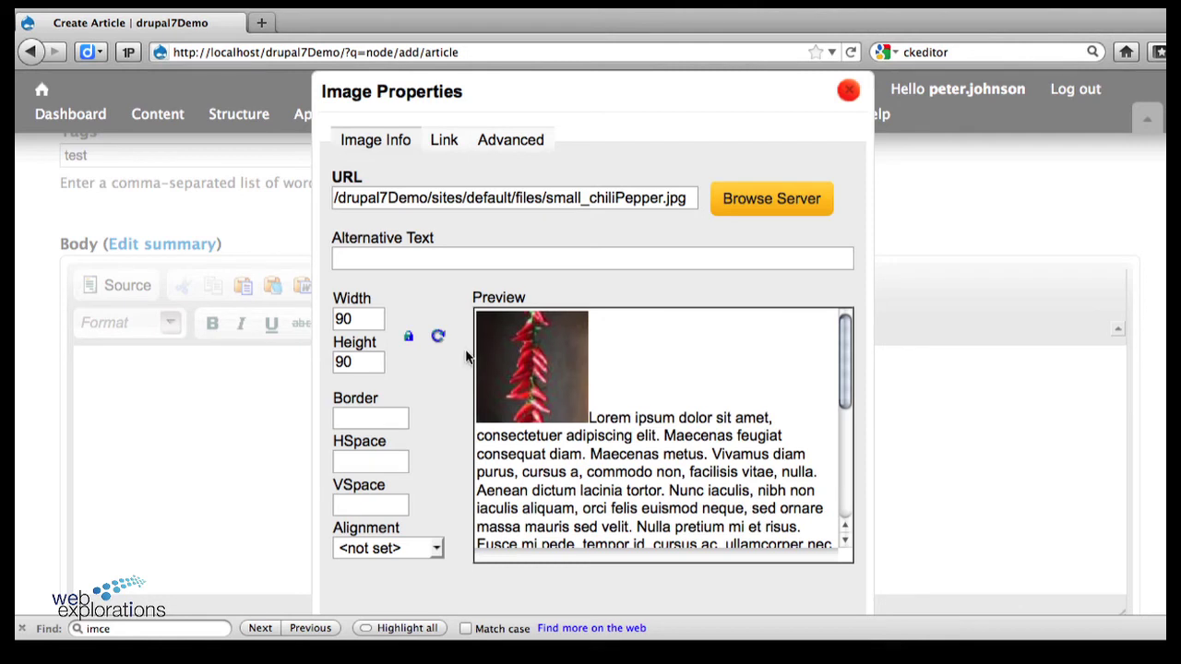
pyautogui.click(398, 259)
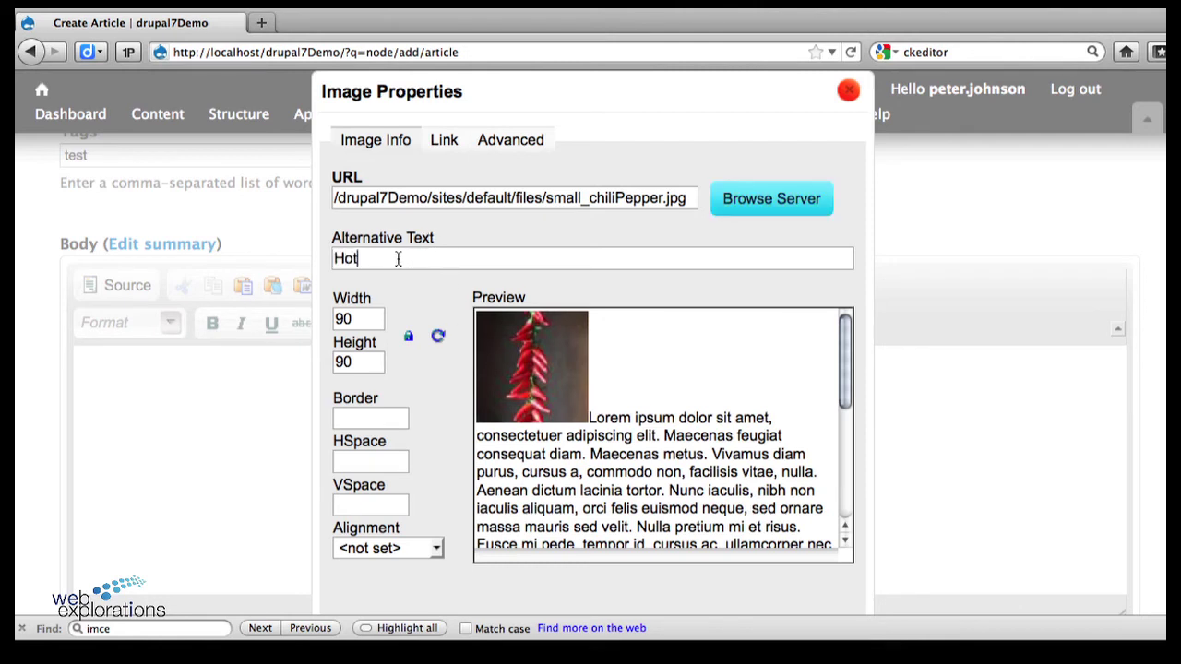
pyautogui.write('Hot red chili peppers')
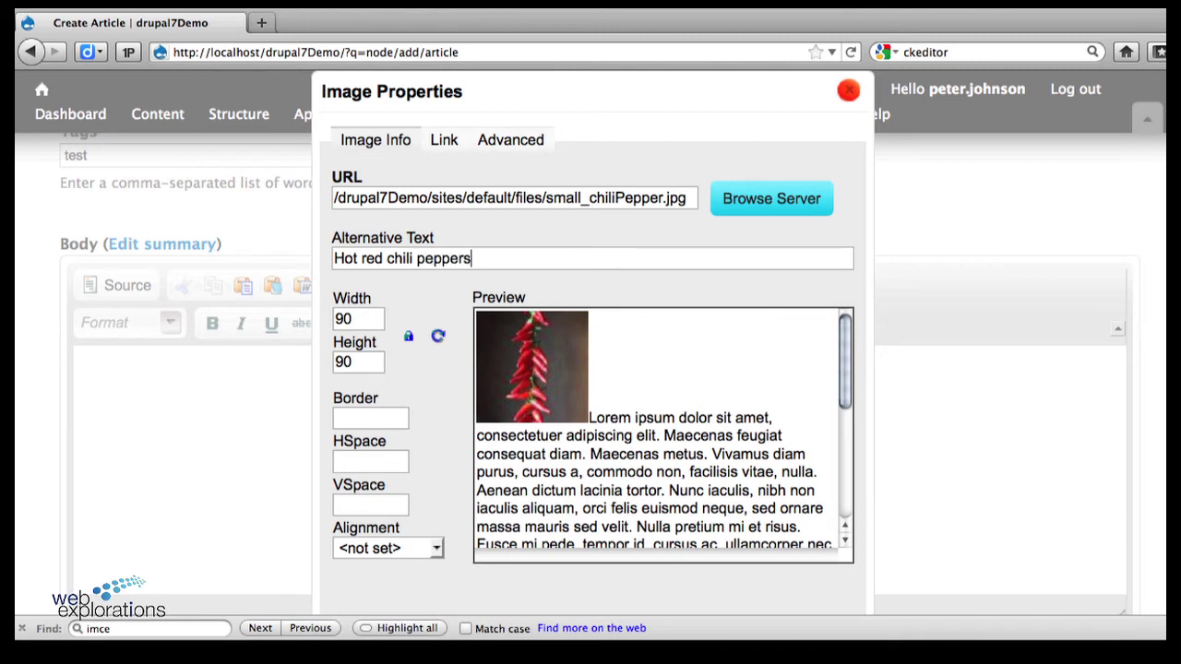
# Set the image's horizontal and vertical spacing to 5, align it Left, and place it in the body.
pyautogui.doubleClick(360, 323)
pyautogui.click(360, 422)
pyautogui.click(360, 460)
pyautogui.write('5')
pyautogui.press('Tab')
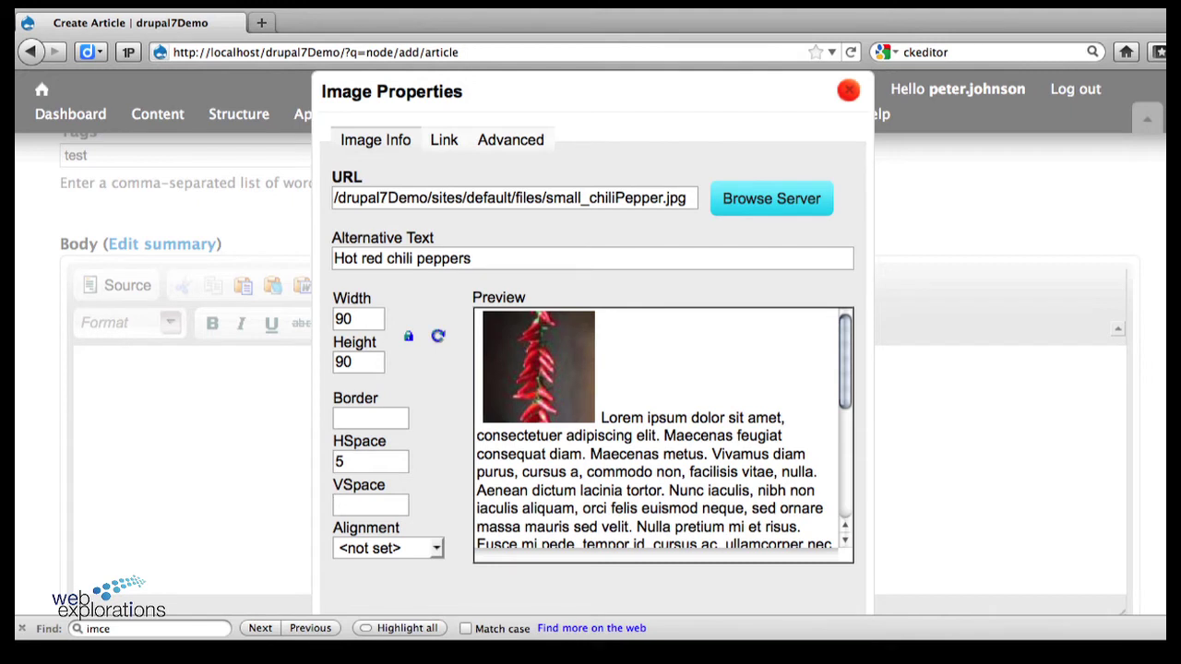
pyautogui.write('5')
pyautogui.press('Tab')
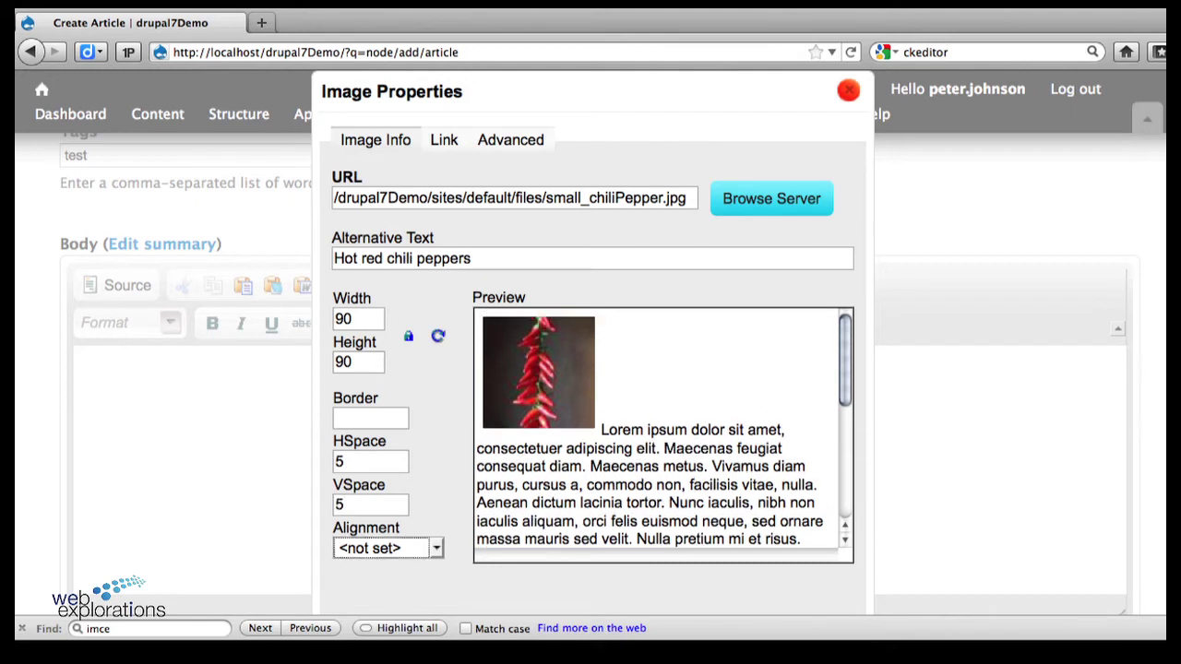
pyautogui.click(437, 550)
pyautogui.click(379, 588)
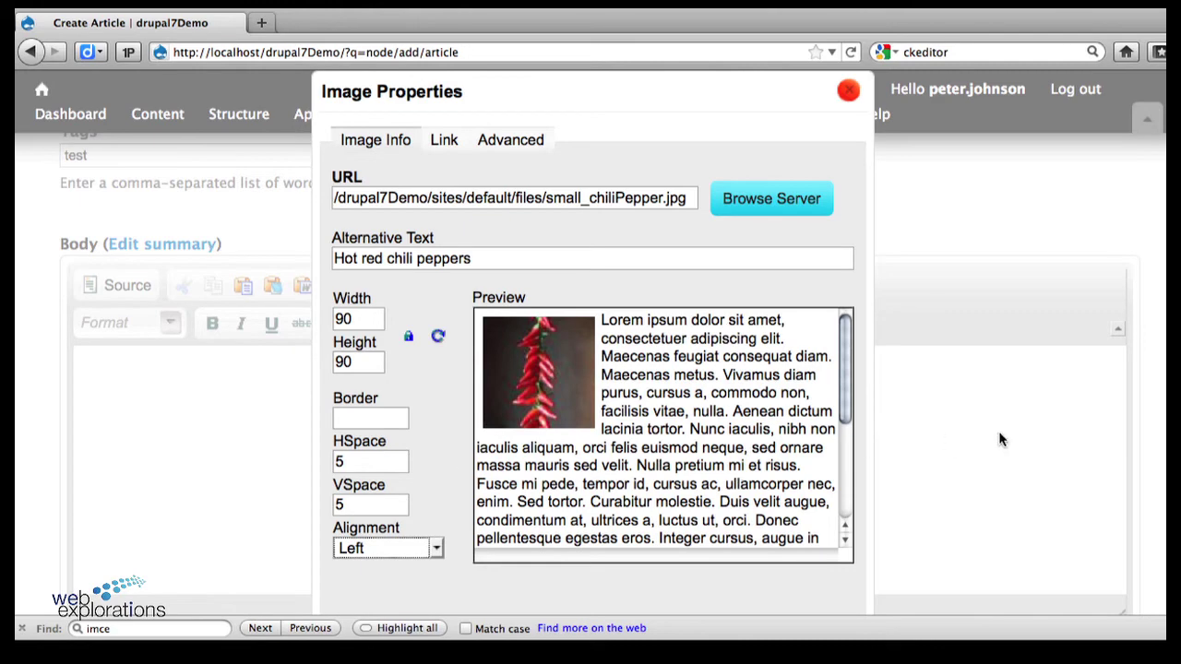
pyautogui.scroll(-2, 1002, 440)
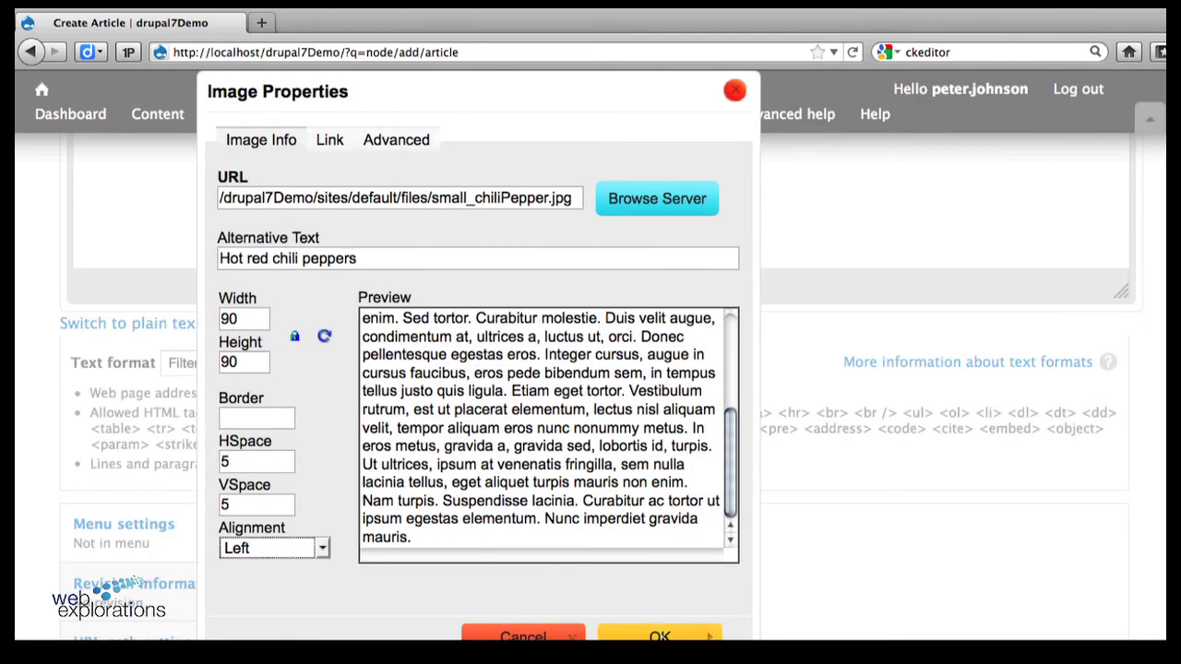
pyautogui.click(660, 637)
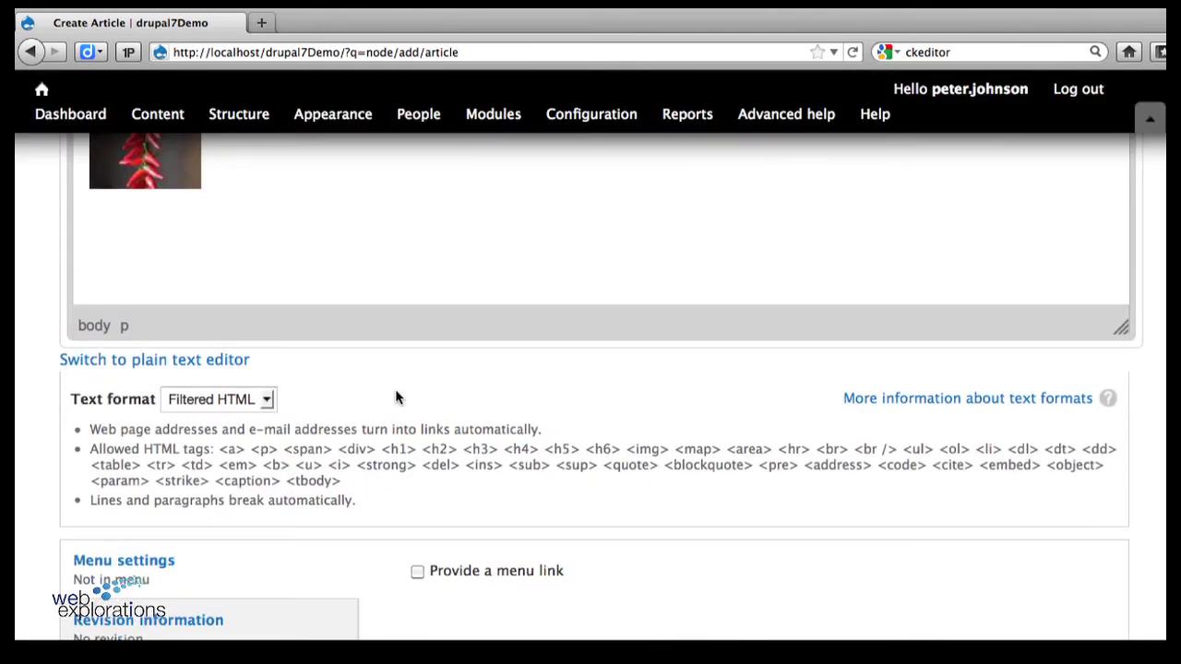
# Add the filler text "jlkjl jljl jljlkj" beside the image in the body and start a new paragraph.
pyautogui.scroll(3, 418, 288)
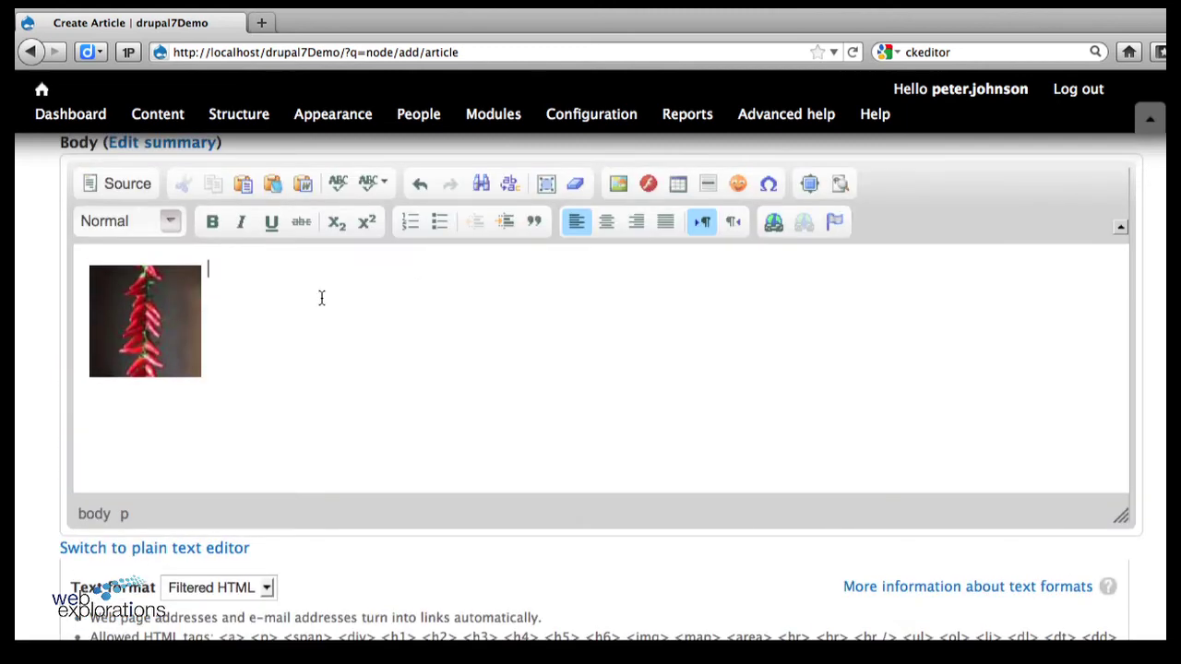
pyautogui.write('jlkjl jljl jljlkj')
pyautogui.press('Return')
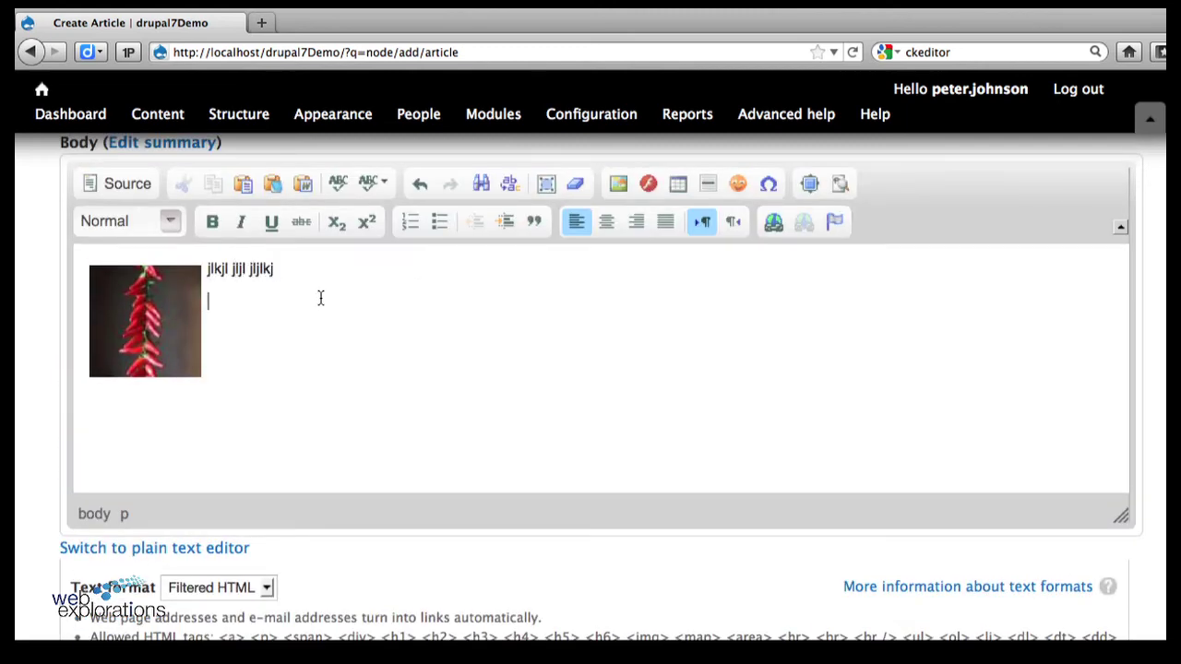
# Continue the body with several paragraphs of filler text beside and below the image, ending with "falskdjflasdjflkasdjfl asdjflj dafsl".
pyautogui.write('j ljl kjljl jlkj ljk')
pyautogui.press('Return')
pyautogui.write('ljl jlj lj lkjlkj lkj lkjl j ')
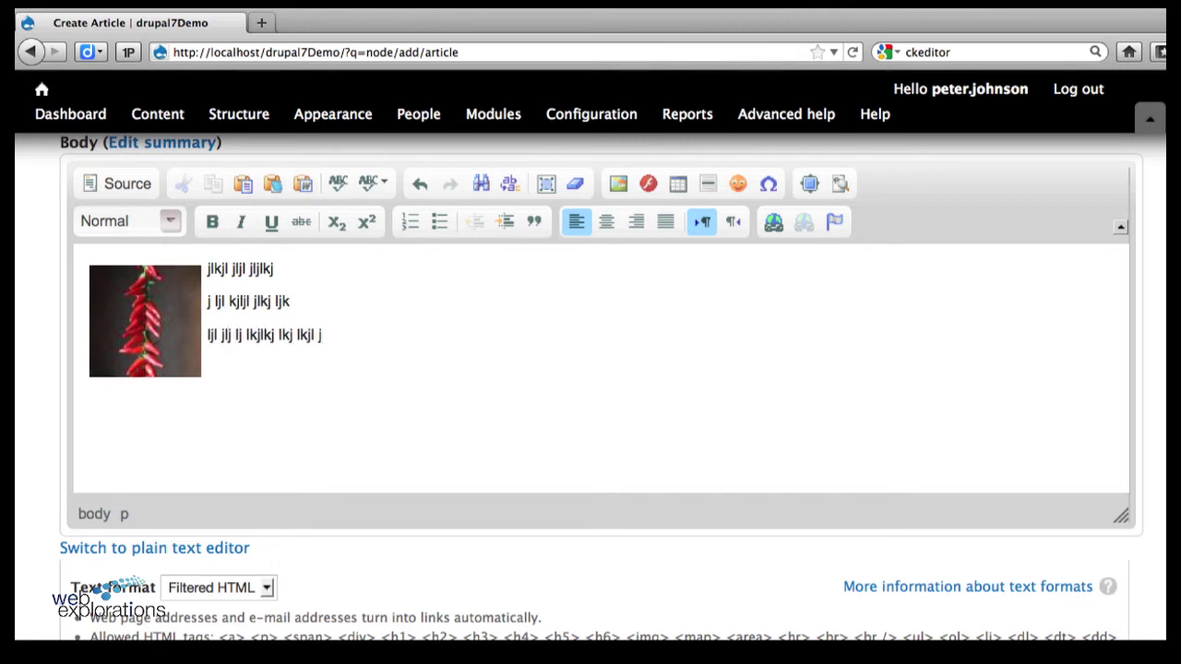
pyautogui.write('jlj lkjlj ljlj lkjlkjlkj ljkljlkjlkj l j ')
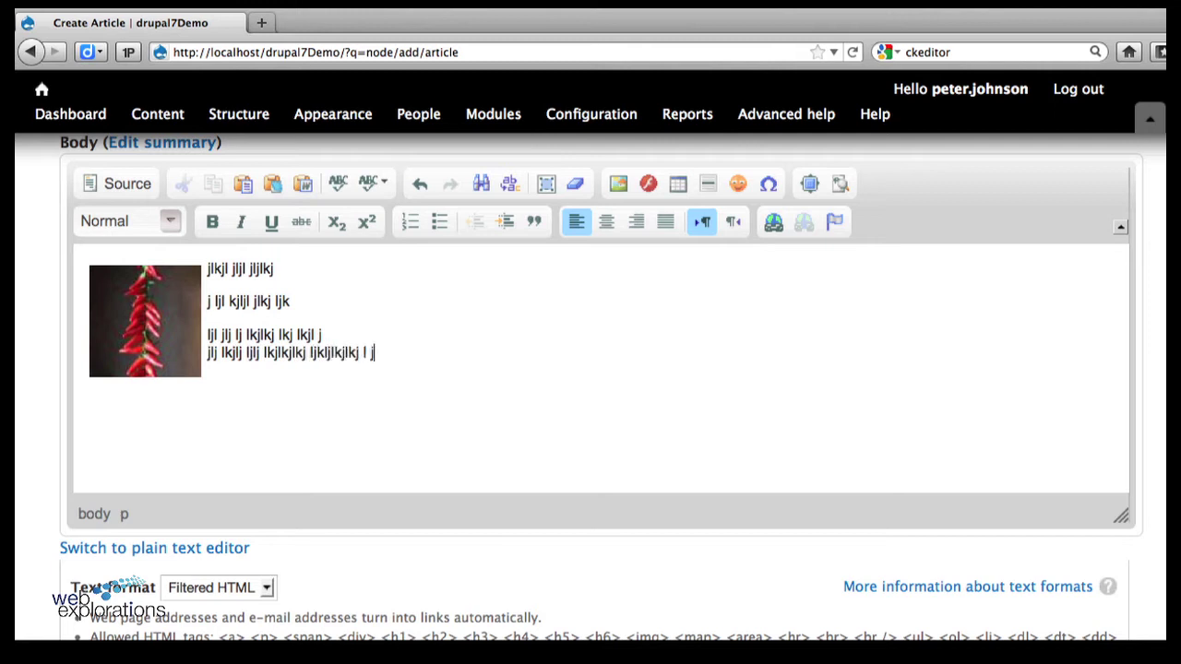
pyautogui.write('lkj ljlkj lkjklj')
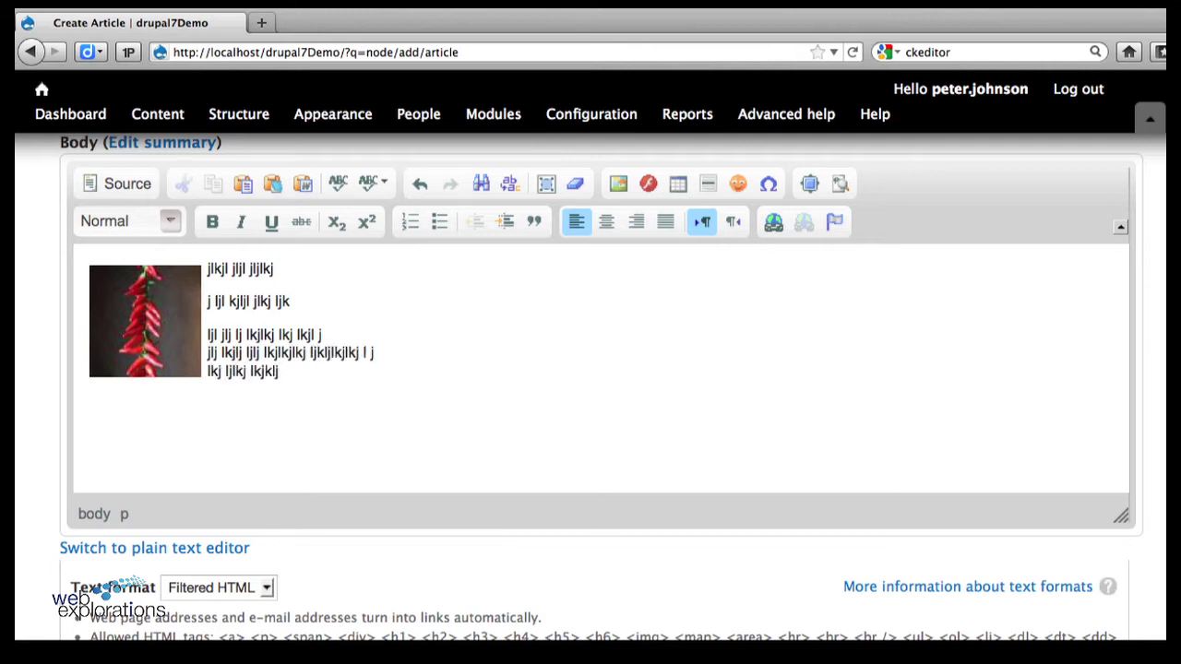
pyautogui.write(' jlj ljlkj lj lj')
pyautogui.press('Return')
pyautogui.write('ljl jlk jlkj lkjlkjlkjl')
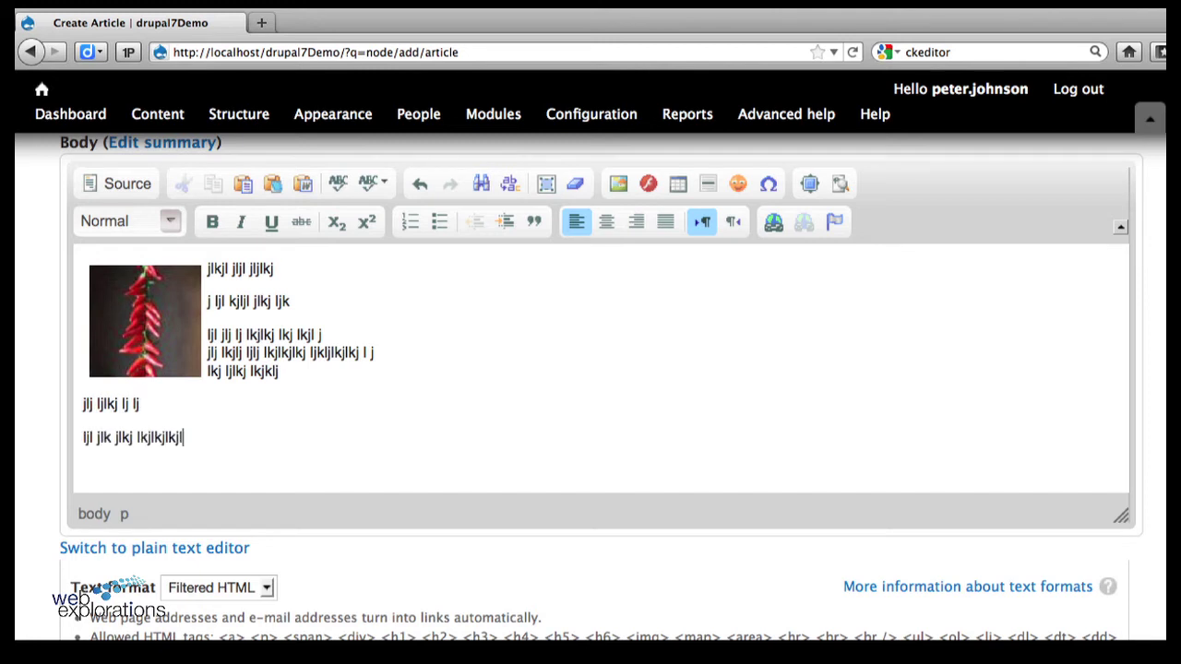
pyautogui.write('j lkj falskdjflasdjflkasdjfl asdjflj dafsl')
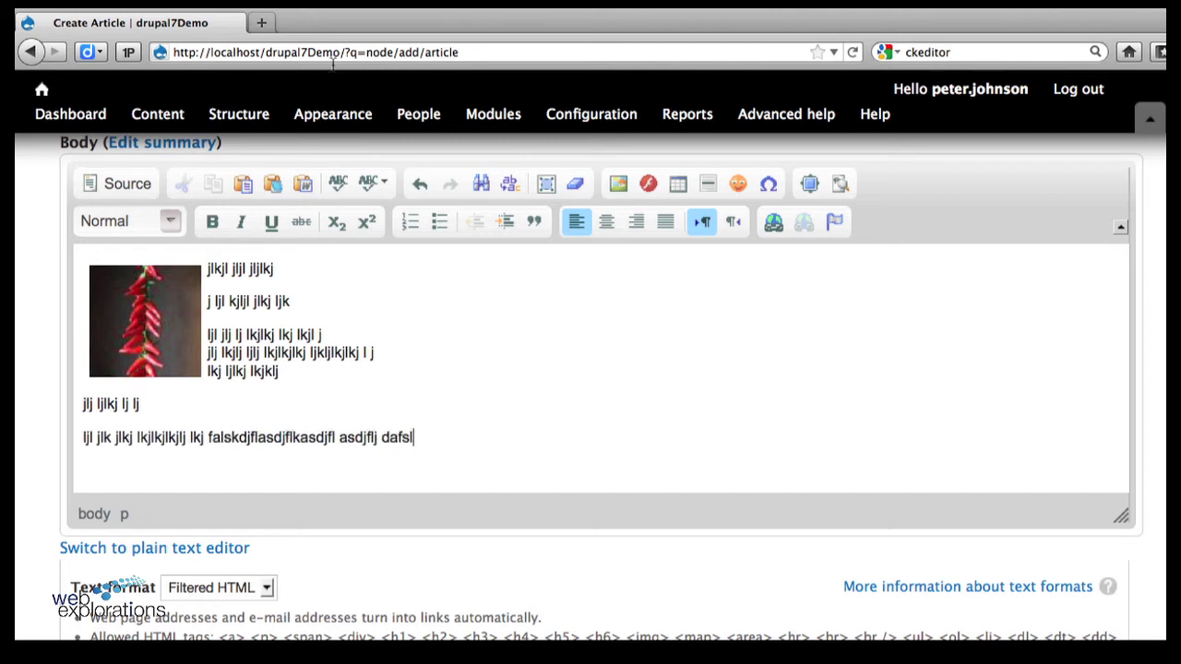
# Choose Filtered HTML as the article's text format and save the article.
pyautogui.click(266, 589)
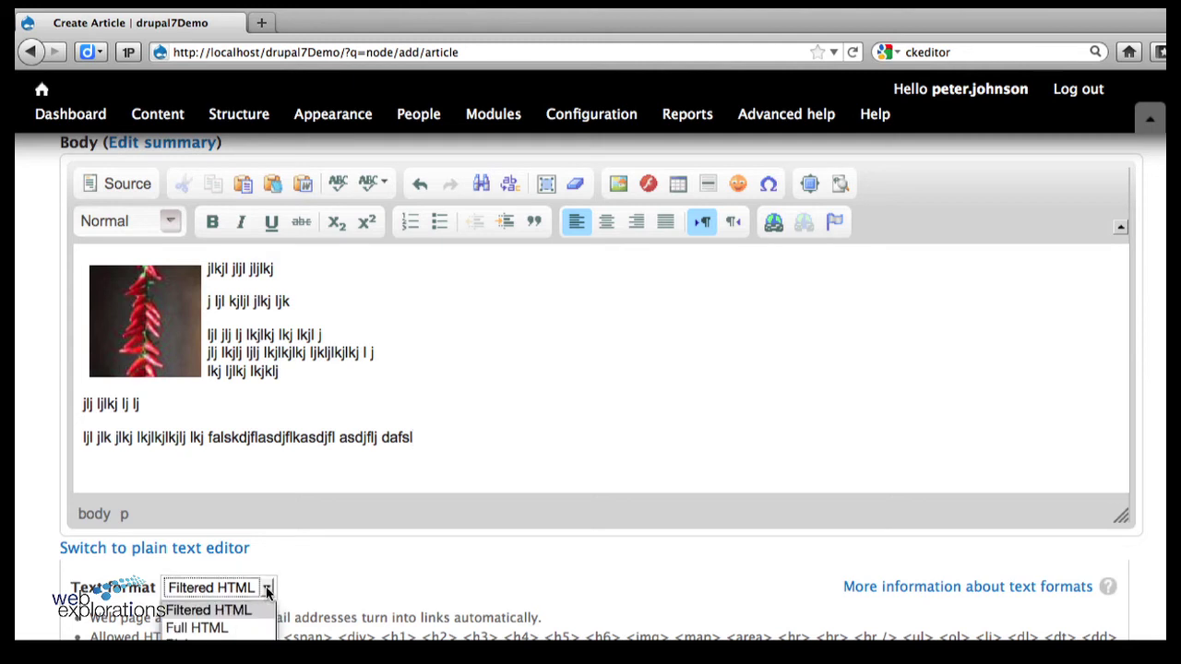
pyautogui.click(204, 611)
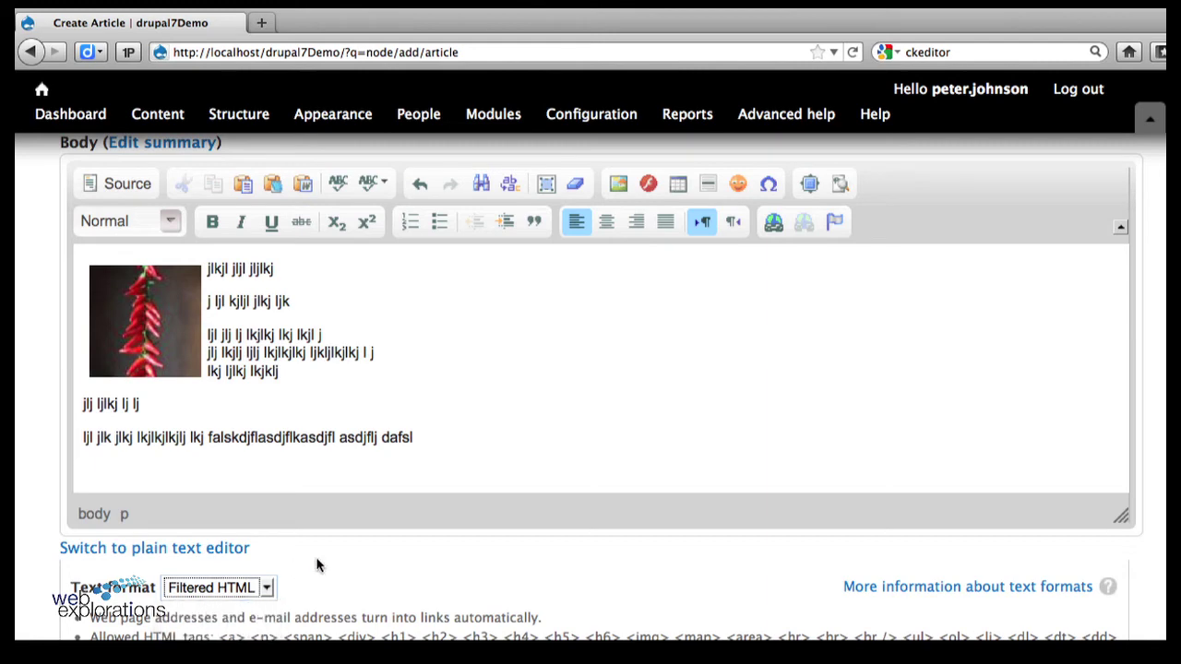
pyautogui.scroll(-8, 590, 387)
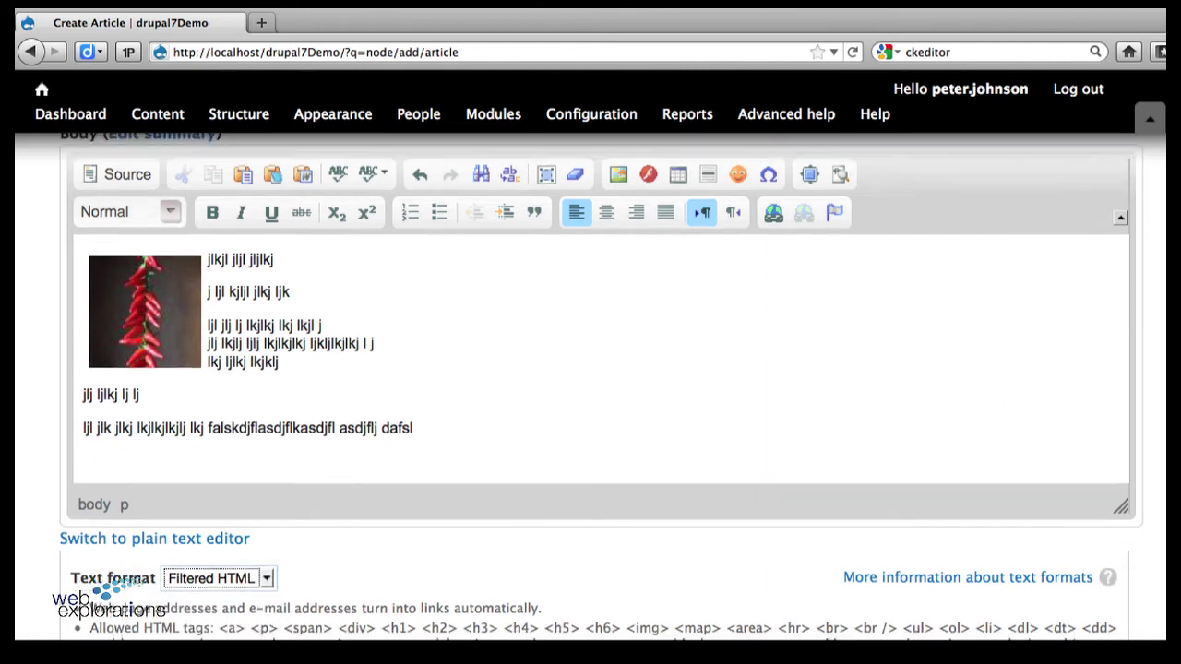
pyautogui.scroll(-2, 591, 388)
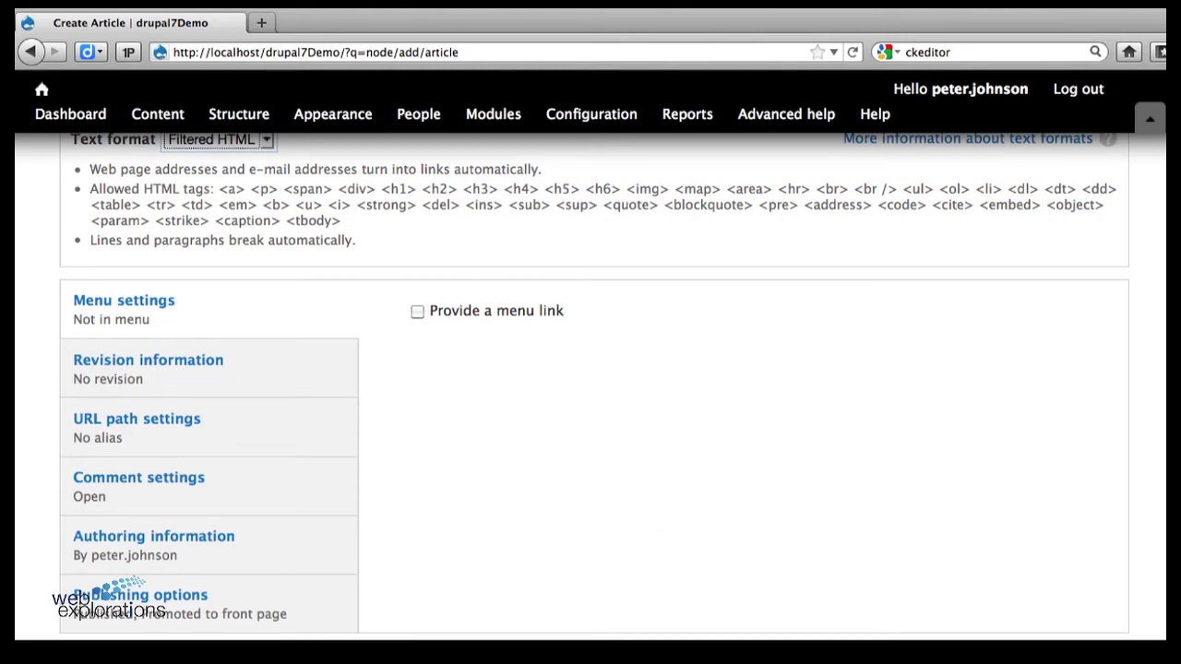
pyautogui.press('super+f')
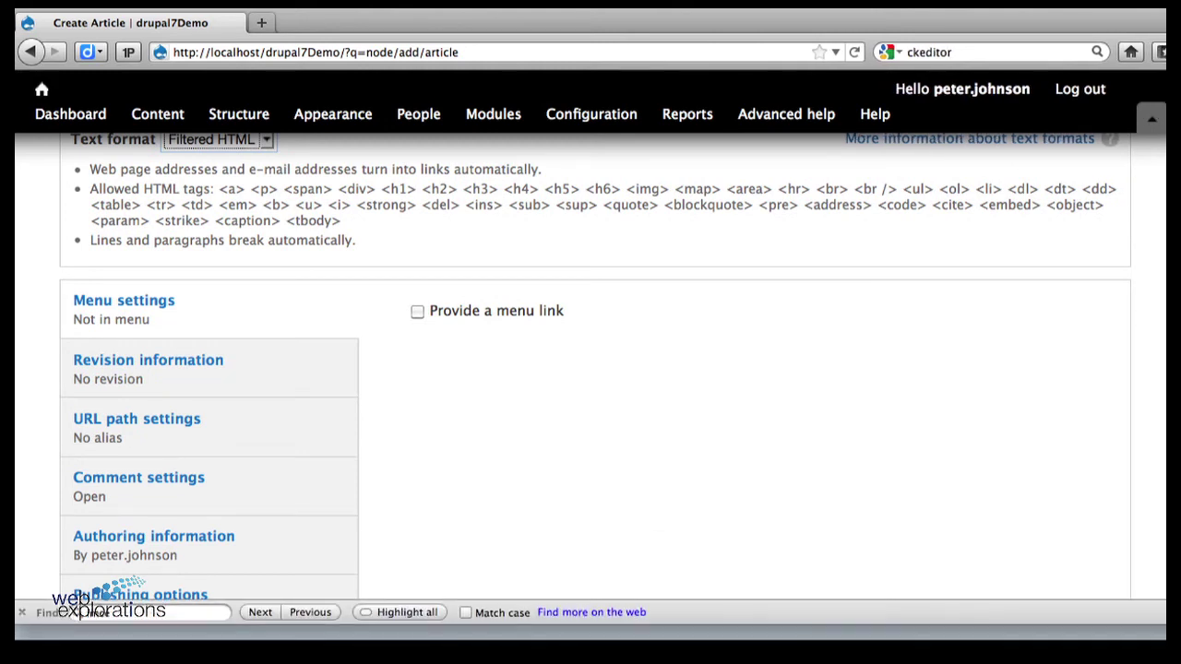
pyautogui.scroll(-4, 591, 369)
pyautogui.click(101, 502)
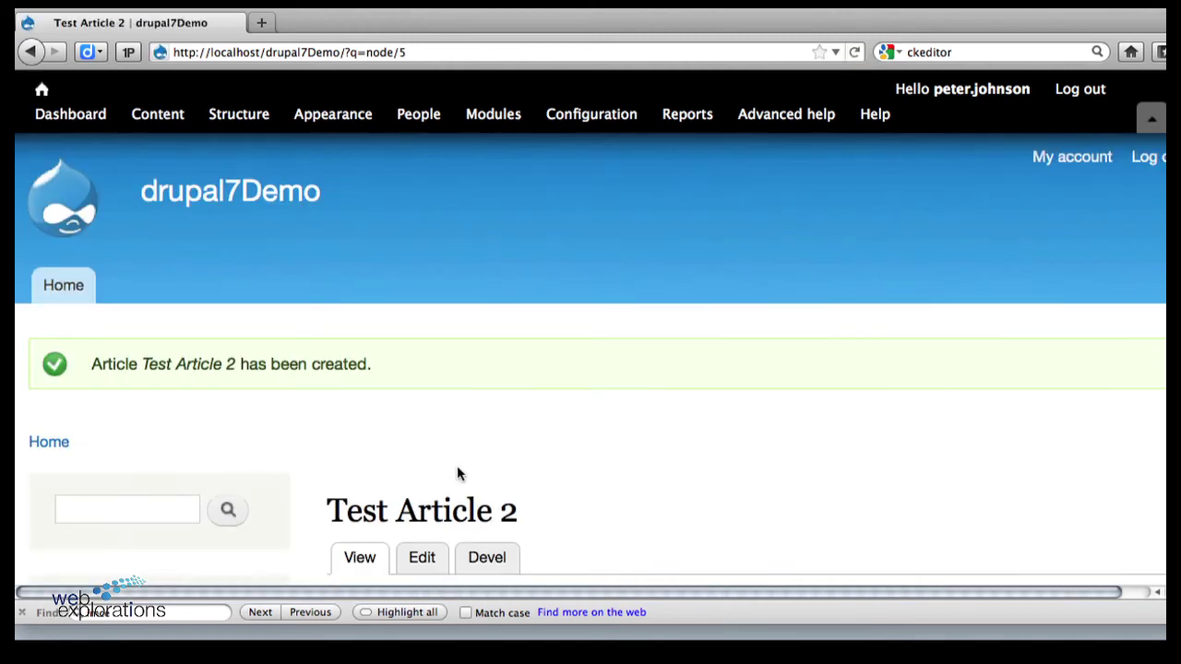
# Check the image placement in the saved article and open the configuration of the Filtered HTML text format.
pyautogui.scroll(-10, 457, 466)
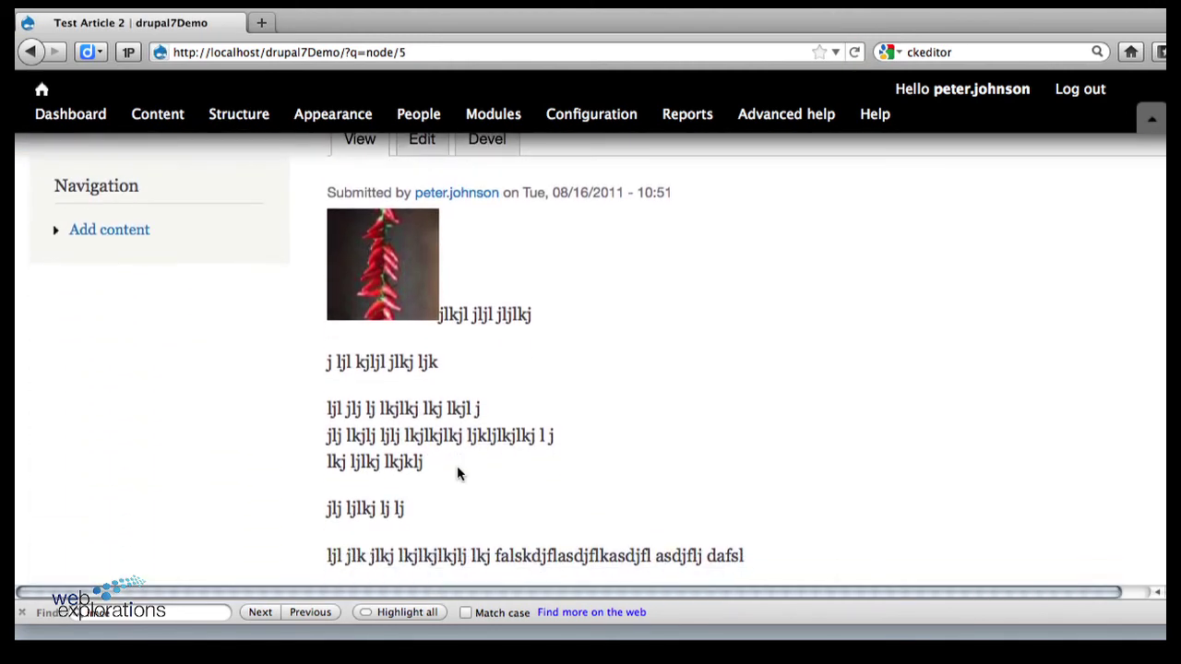
pyautogui.scroll(5, 457, 471)
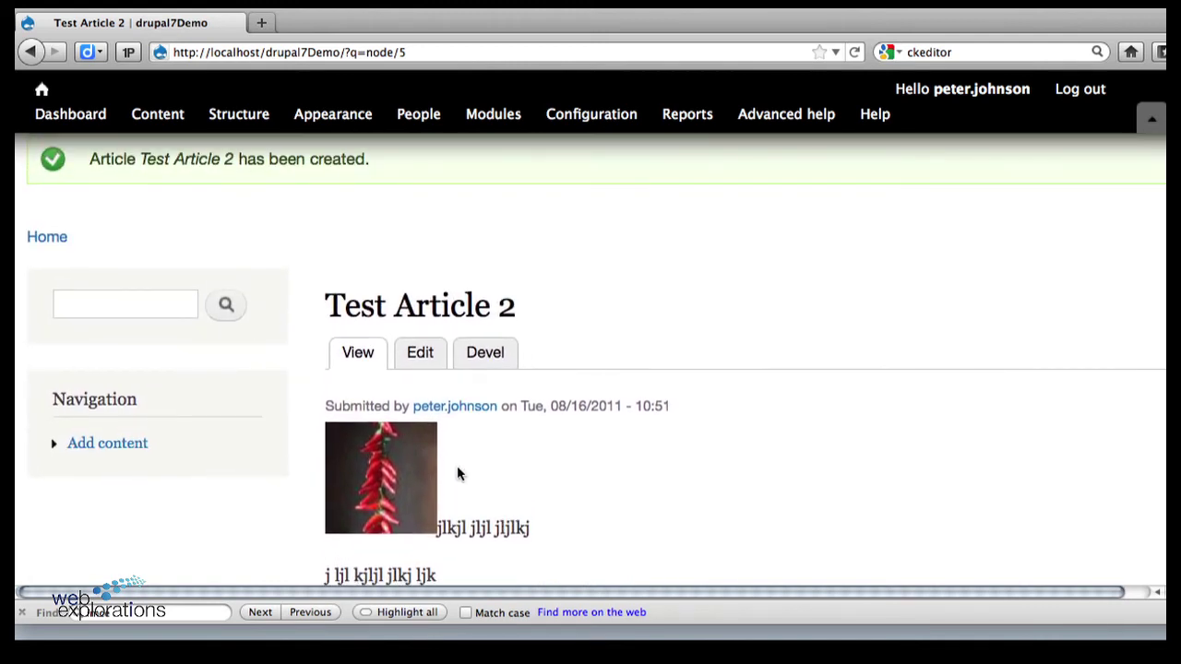
pyautogui.scroll(-5, 459, 472)
pyautogui.scroll(3, 459, 474)
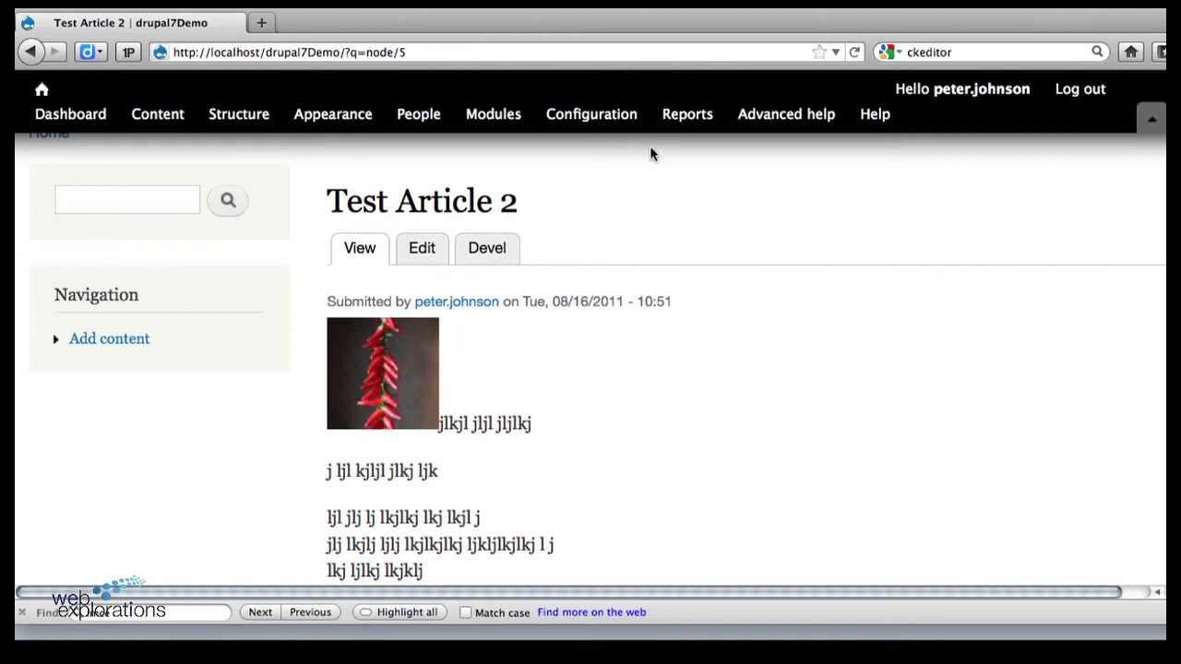
pyautogui.click(604, 120)
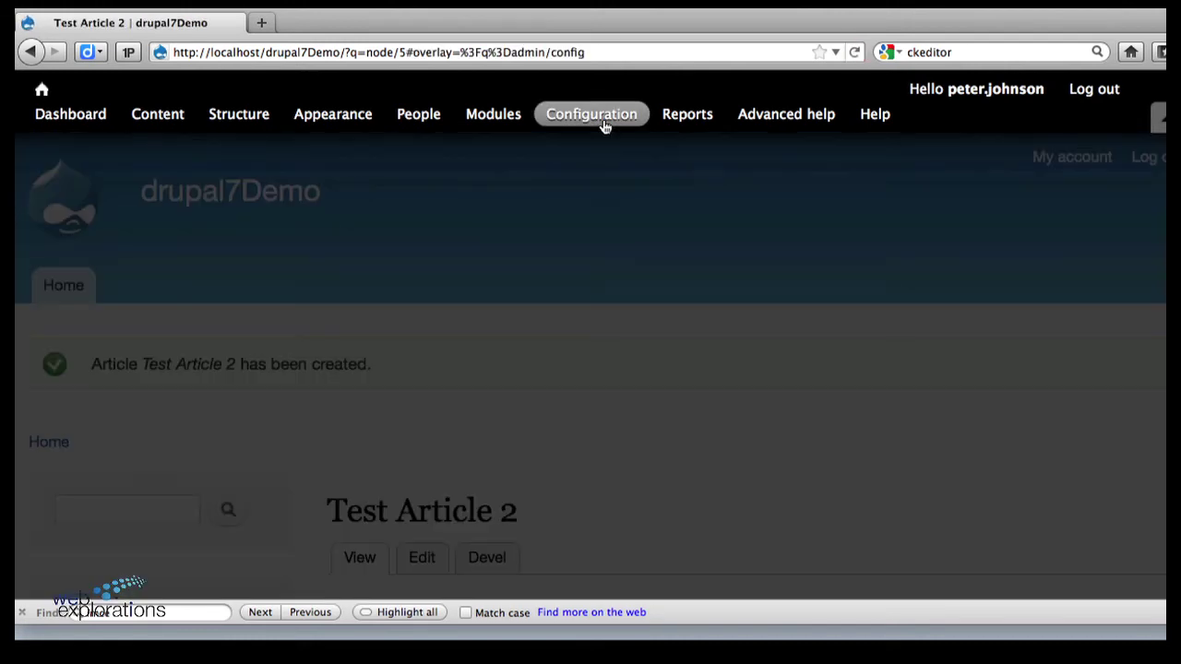
pyautogui.scroll(-3, 860, 423)
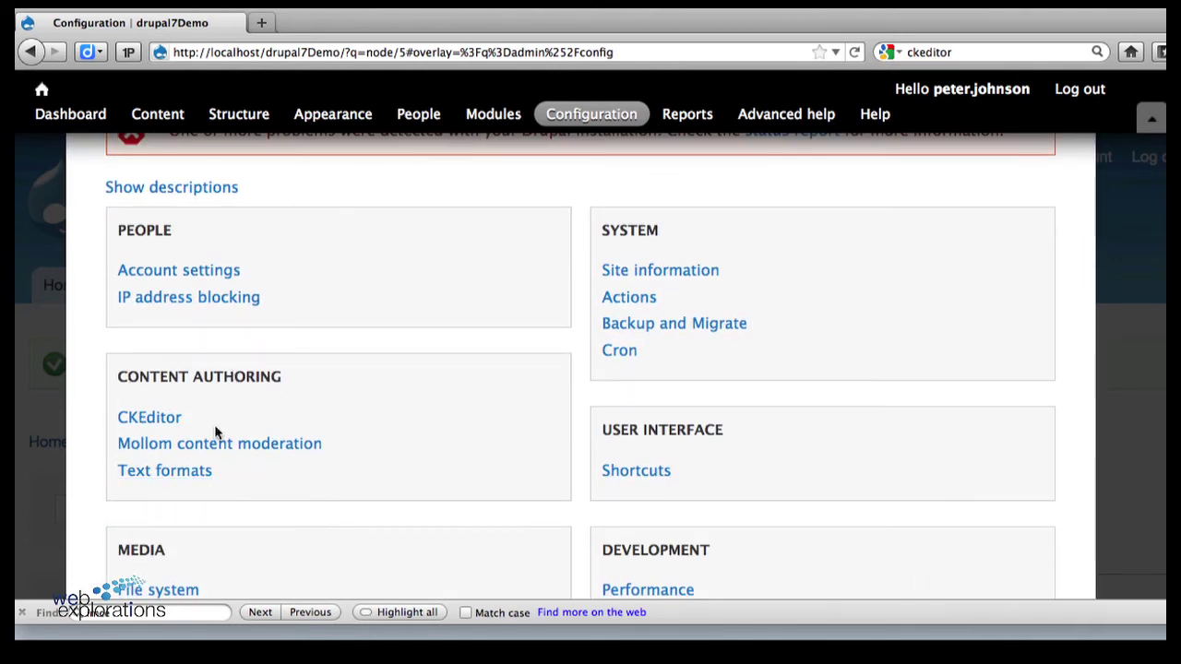
pyautogui.click(166, 471)
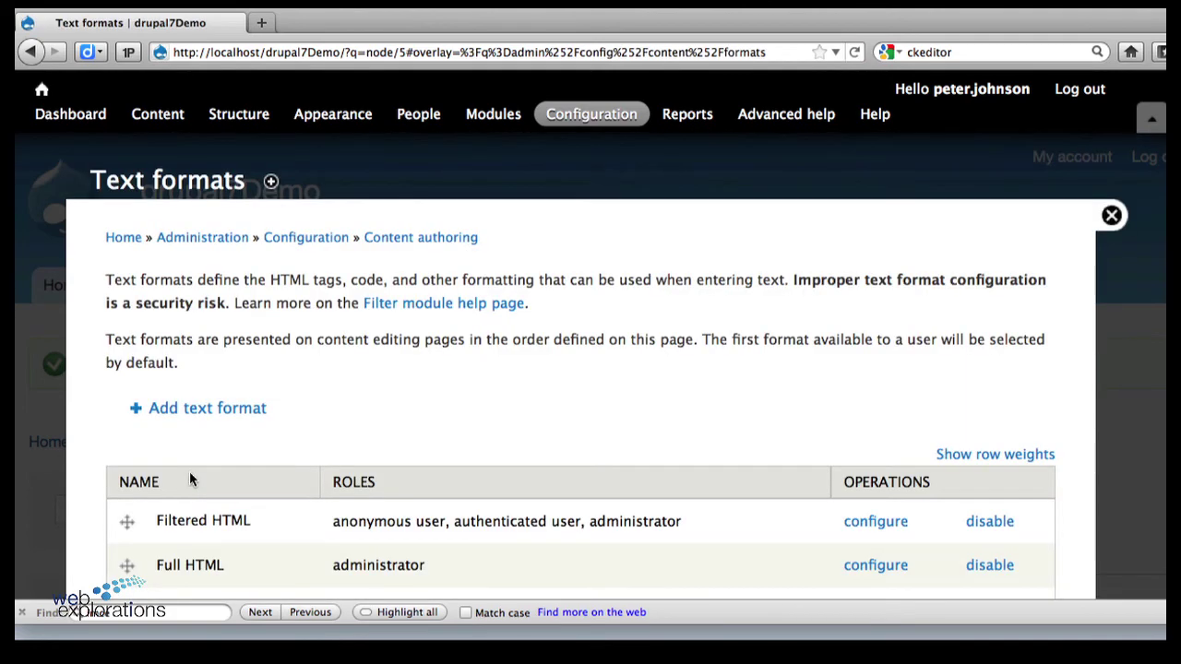
pyautogui.scroll(-2, 523, 361)
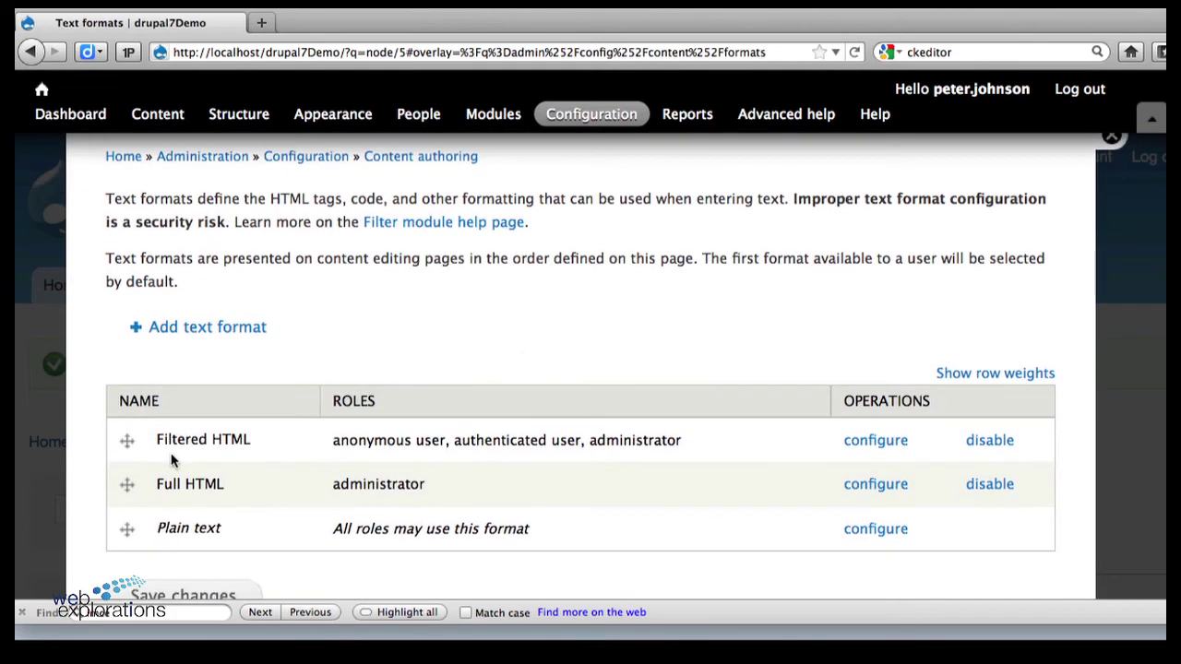
pyautogui.click(903, 442)
# Examine the full list of allowed HTML tags in the Limit allowed HTML tags filter settings, including the embed tag.
pyautogui.scroll(-3, 696, 360)
pyautogui.scroll(-3, 697, 361)
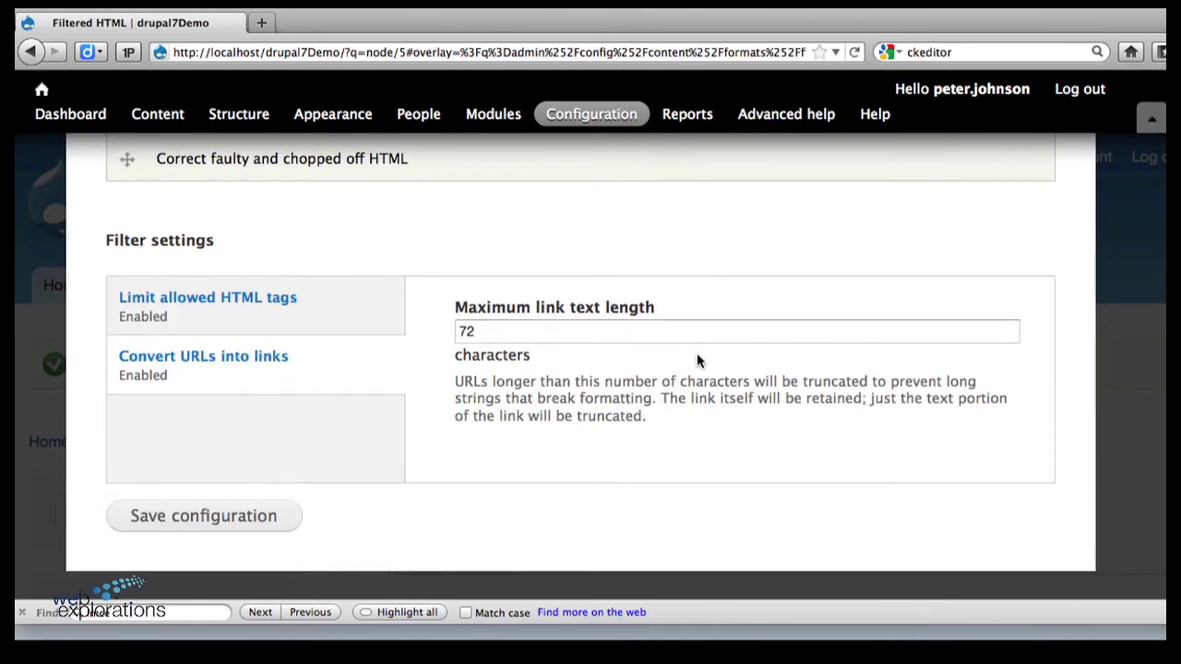
pyautogui.click(281, 303)
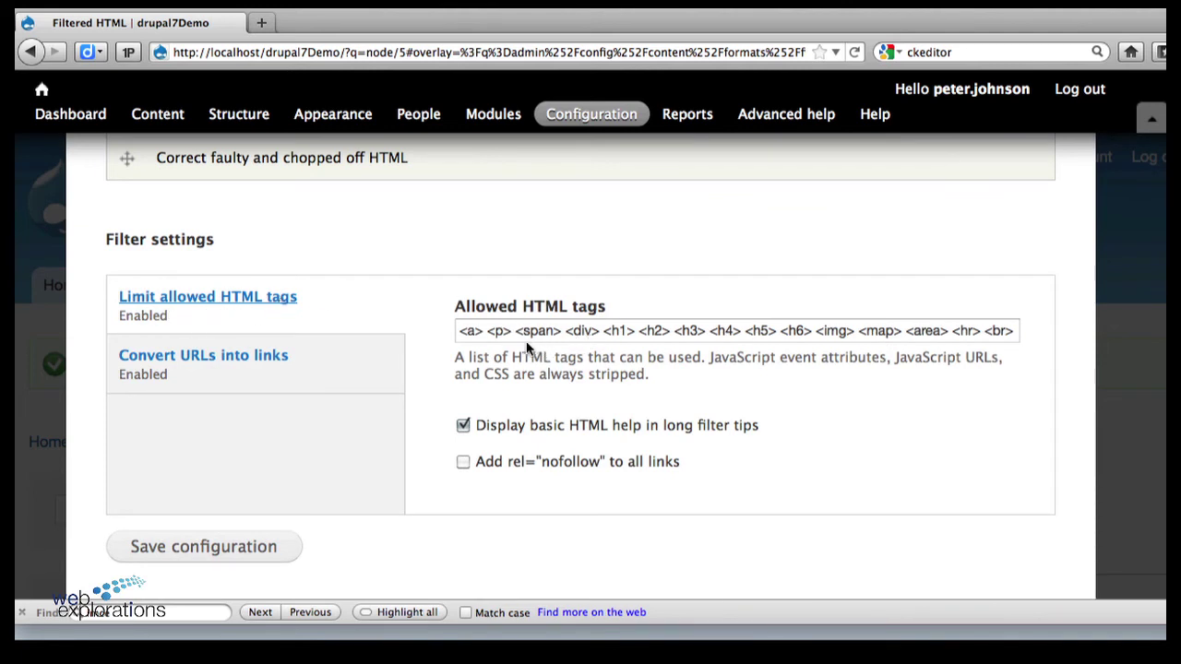
pyautogui.moveTo(463, 329); pyautogui.dragTo(838, 349)
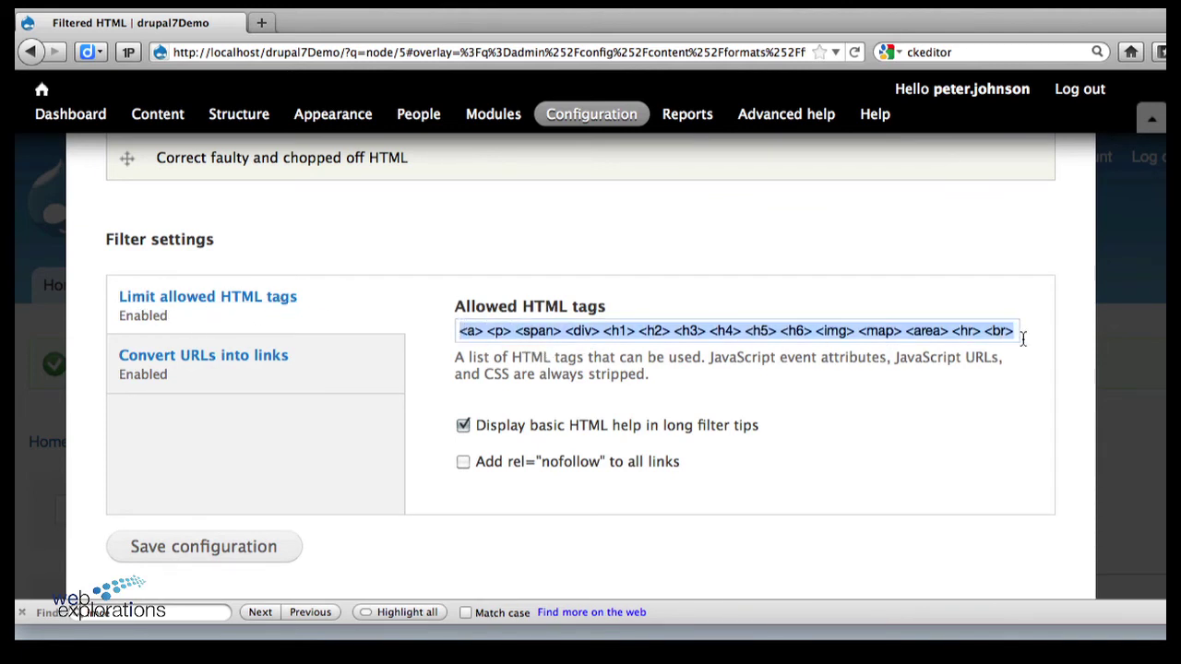
pyautogui.moveTo(1022, 339); pyautogui.dragTo(1042, 327)
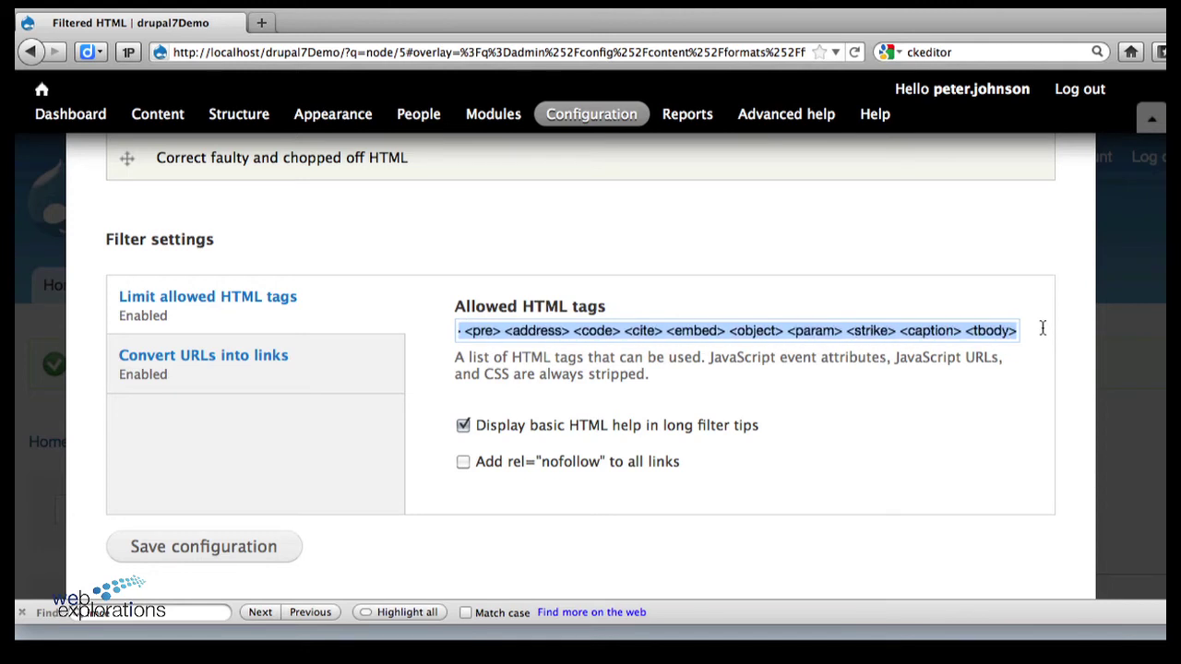
pyautogui.click(696, 330)
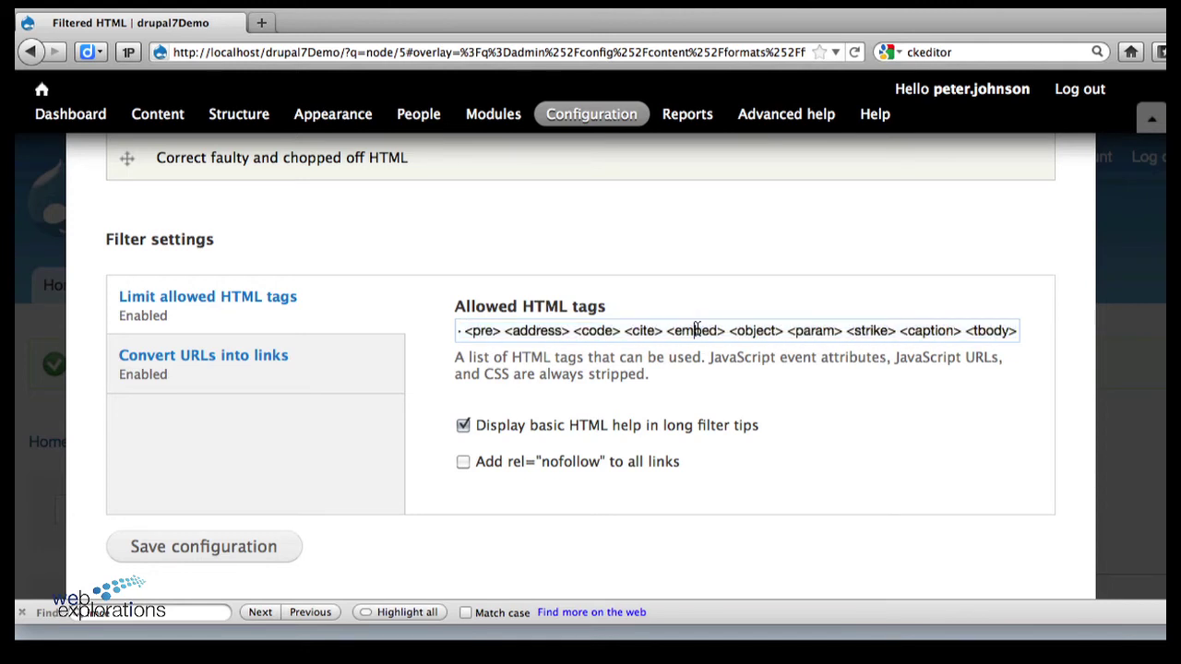
pyautogui.moveTo(671, 334); pyautogui.dragTo(722, 337)
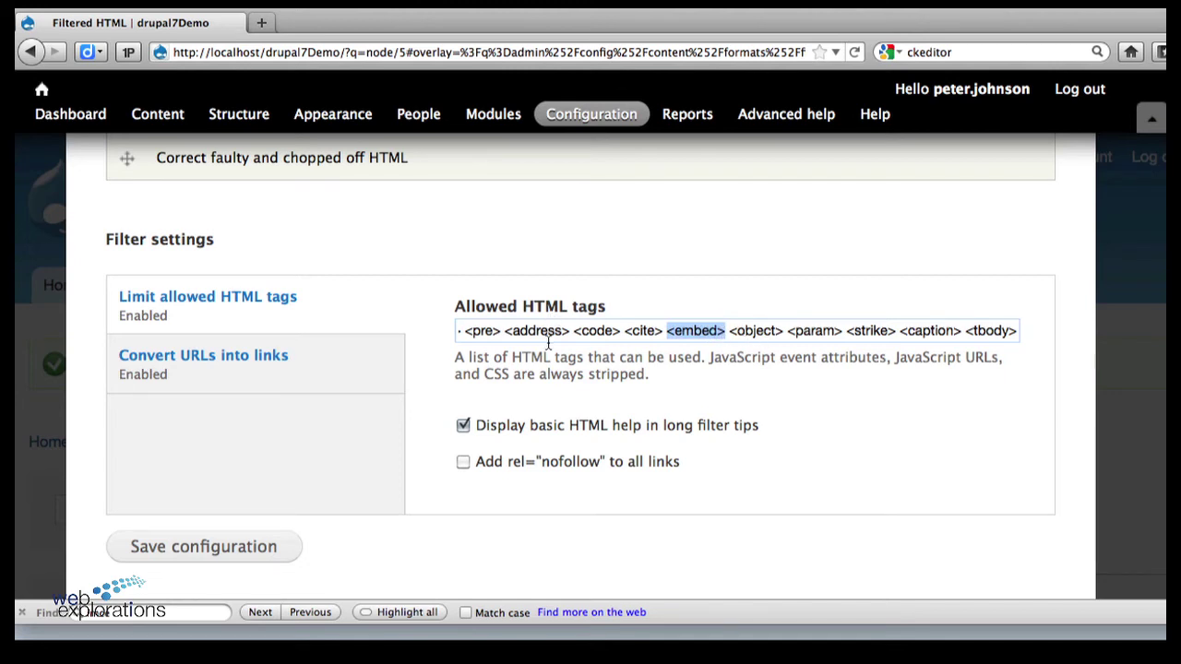
pyautogui.press('Left')
pyautogui.press('Left')
pyautogui.press('Left')
pyautogui.press('Left')
pyautogui.press('Left')
pyautogui.press('Left')
pyautogui.press('Left')
pyautogui.press('Left')
pyautogui.press('Left')
pyautogui.press('Left')
pyautogui.press('Left')
pyautogui.press('Left')
pyautogui.press('Left')
pyautogui.press('Left')
pyautogui.press('Left')
pyautogui.press('Left')
pyautogui.press('Left')
pyautogui.press('Left')
pyautogui.press('Left')
pyautogui.press('Left')
pyautogui.press('Left')
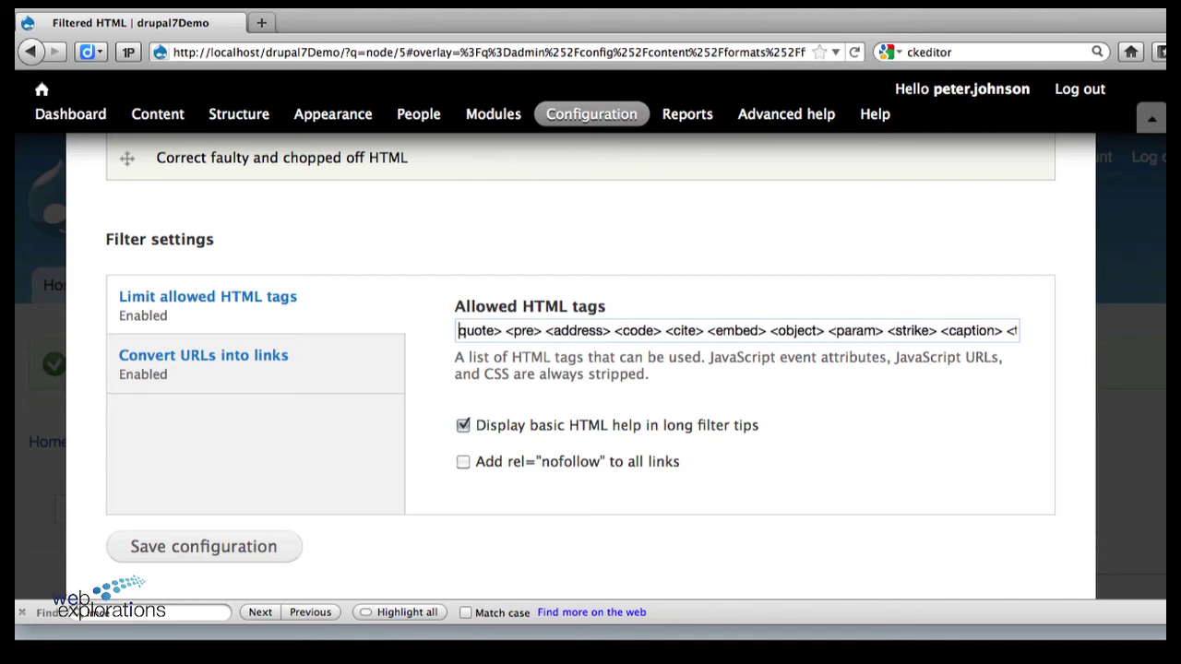
pyautogui.press('Left')
pyautogui.press('Left')
pyautogui.press('Left')
pyautogui.press('Left')
pyautogui.press('Left')
pyautogui.press('Left')
pyautogui.press('Left')
pyautogui.press('Left')
pyautogui.press('Left')
pyautogui.press('Left')
pyautogui.press('Left')
pyautogui.press('Left')
pyautogui.press('Left')
pyautogui.press('Left')
pyautogui.press('Left')
pyautogui.press('Left')
pyautogui.press('Left')
pyautogui.press('Left')
pyautogui.press('Left')
pyautogui.press('Left')
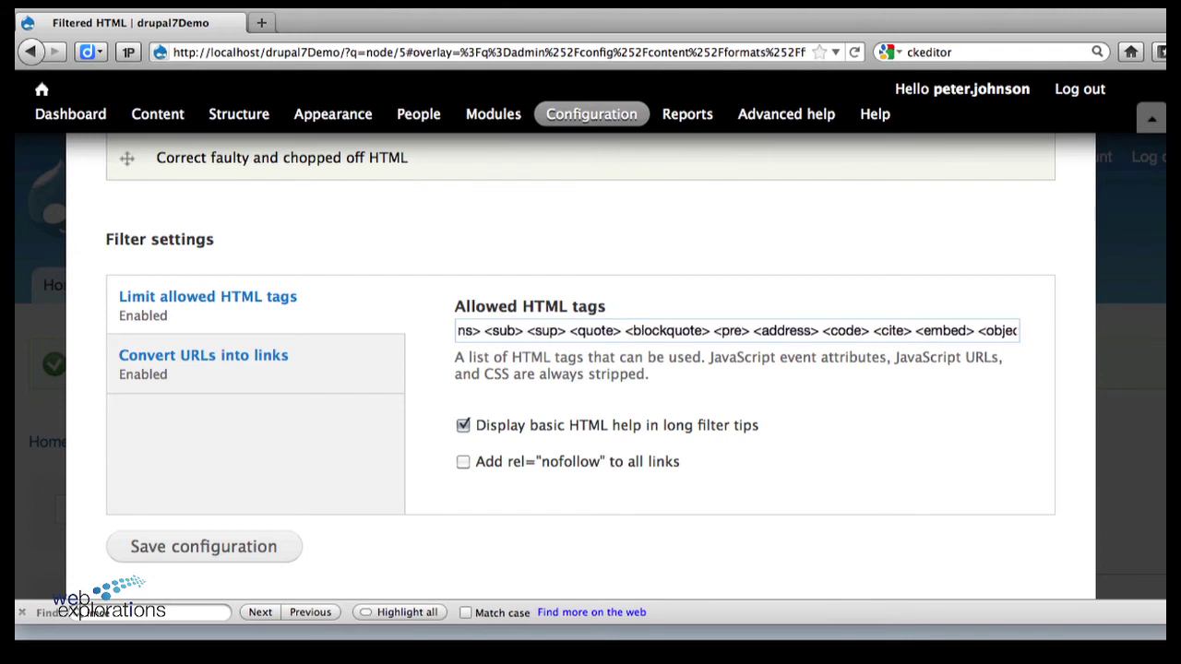
pyautogui.press('Left')
pyautogui.press('Left')
pyautogui.press('Left')
pyautogui.press('Left')
pyautogui.press('Left')
pyautogui.press('Left')
pyautogui.press('Left')
pyautogui.press('Left')
pyautogui.press('Left')
pyautogui.press('Left')
pyautogui.press('Left')
pyautogui.press('Left')
pyautogui.press('Left')
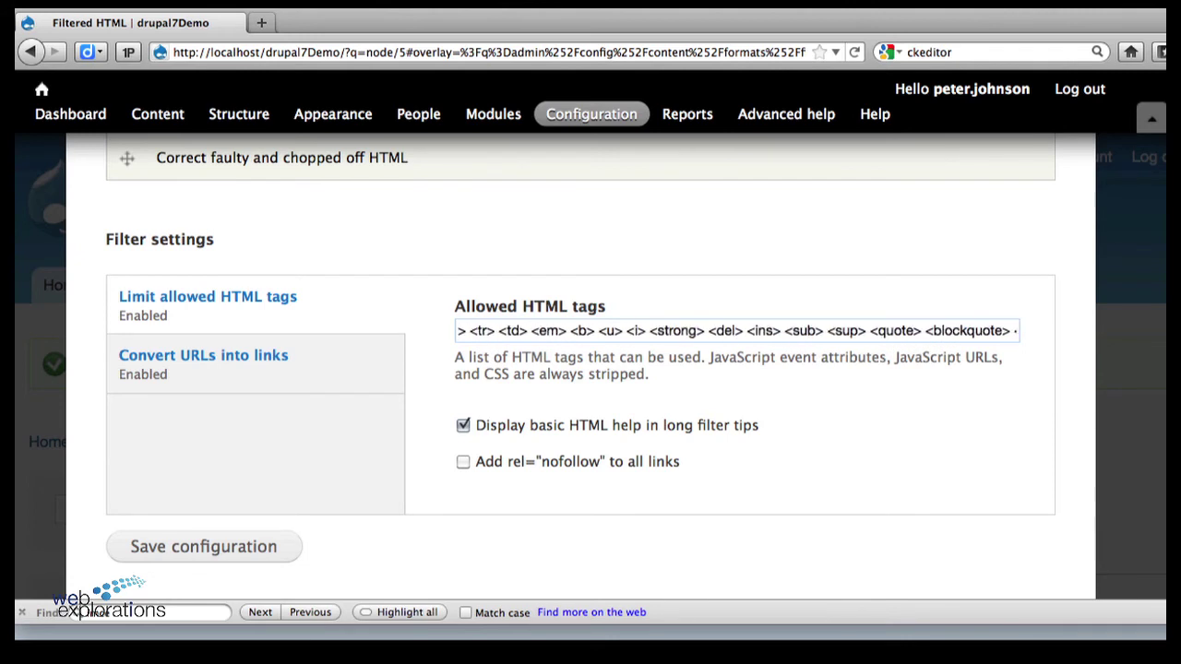
pyautogui.press('Left')
pyautogui.press('Left')
pyautogui.press('Left')
pyautogui.press('Left')
pyautogui.press('Left')
pyautogui.press('Left')
pyautogui.press('Left')
pyautogui.press('Left')
pyautogui.press('Left')
pyautogui.press('Left')
pyautogui.press('Left')
pyautogui.press('Left')
pyautogui.press('Left')
pyautogui.press('Left')
pyautogui.press('Left')
pyautogui.press('Left')
pyautogui.press('Left')
pyautogui.press('Left')
pyautogui.press('Left')
pyautogui.press('Left')
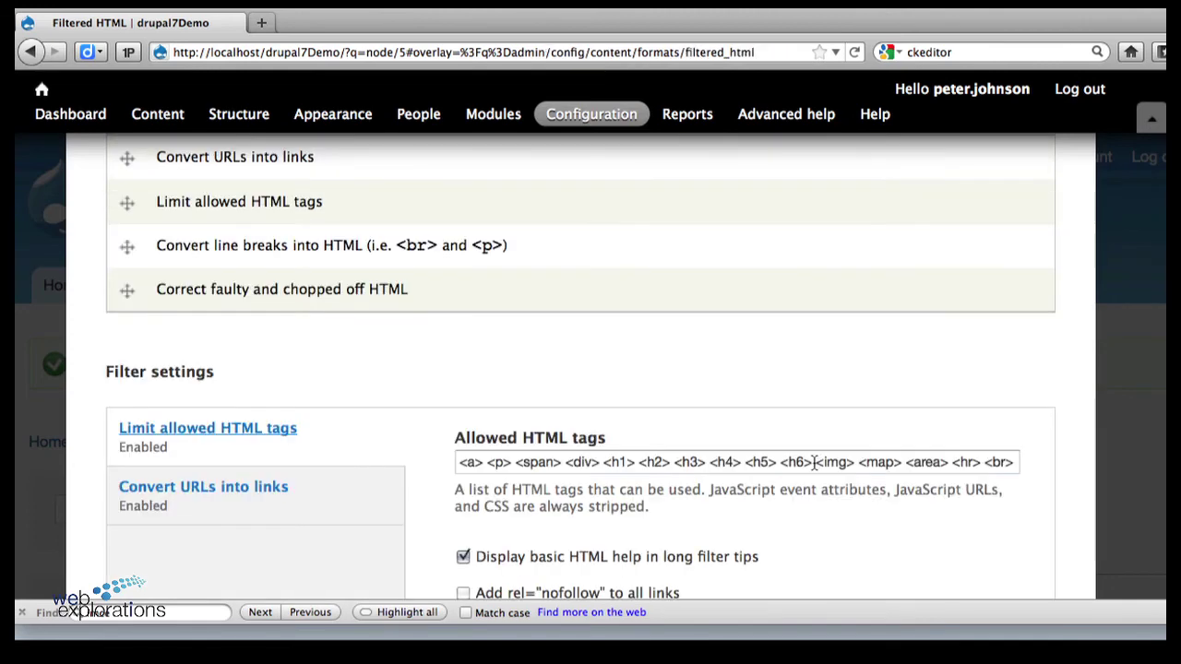
# Remove <img> from the allowed HTML tags and save the Filtered HTML configuration.
pyautogui.moveTo(816, 462); pyautogui.dragTo(842, 464)
pyautogui.press('BackSpace')
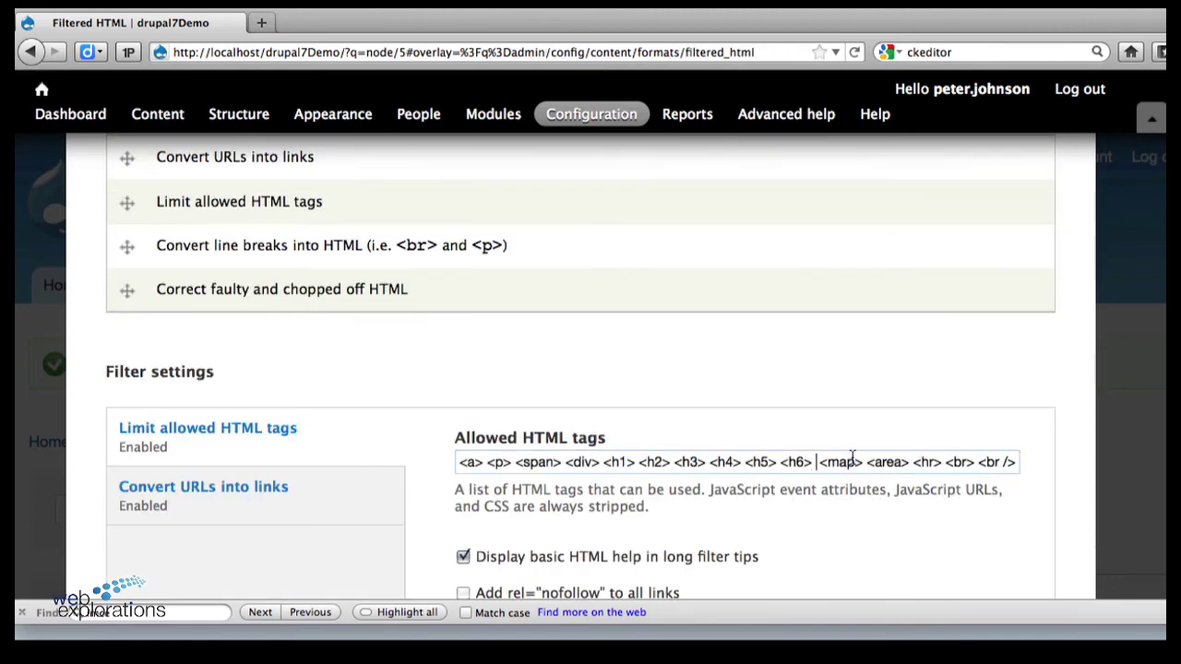
pyautogui.scroll(-3, 479, 406)
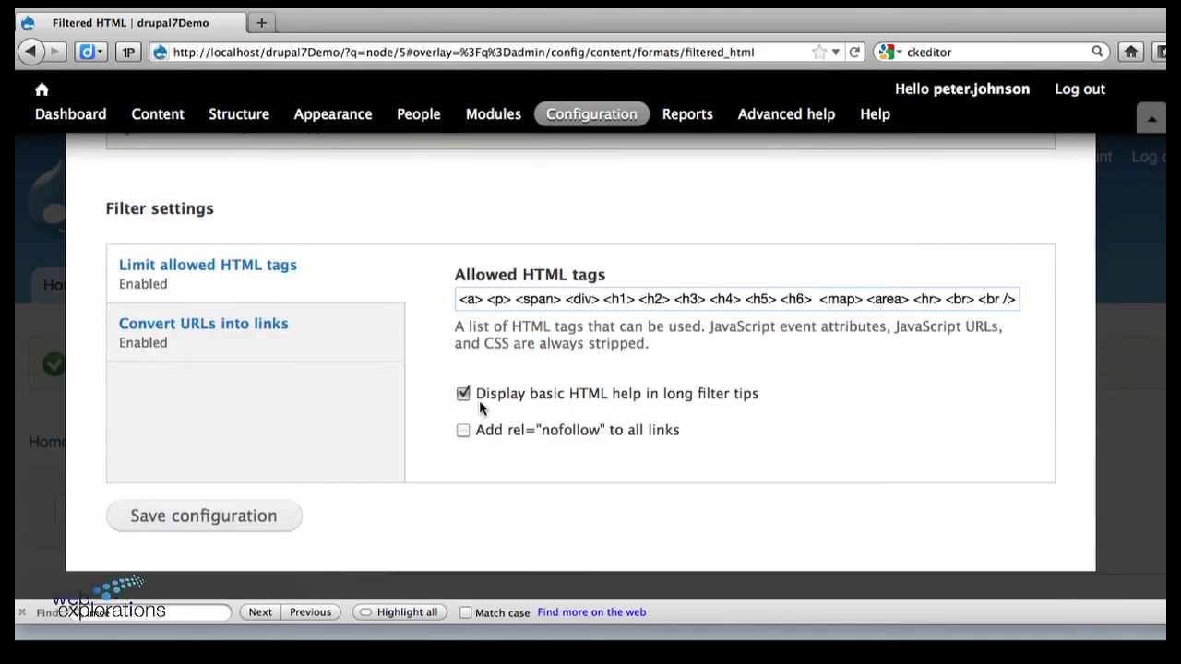
pyautogui.click(272, 516)
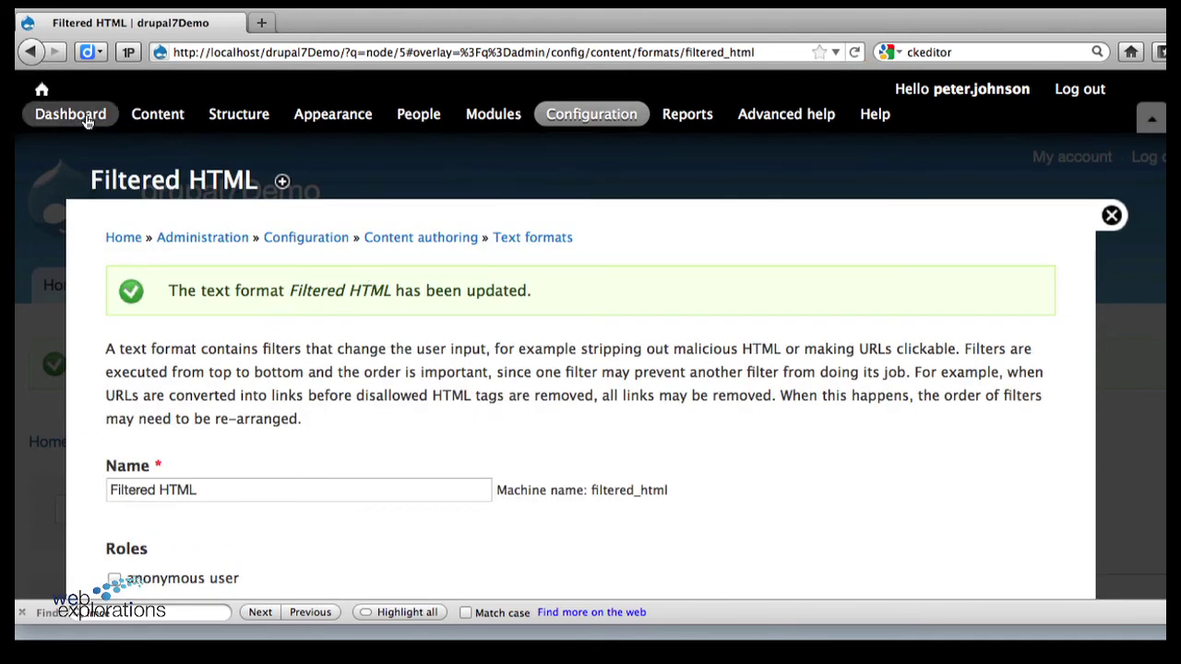
# Examine how the images in Test Article 2 and Test Article display on the site's home page.
pyautogui.click(41, 91)
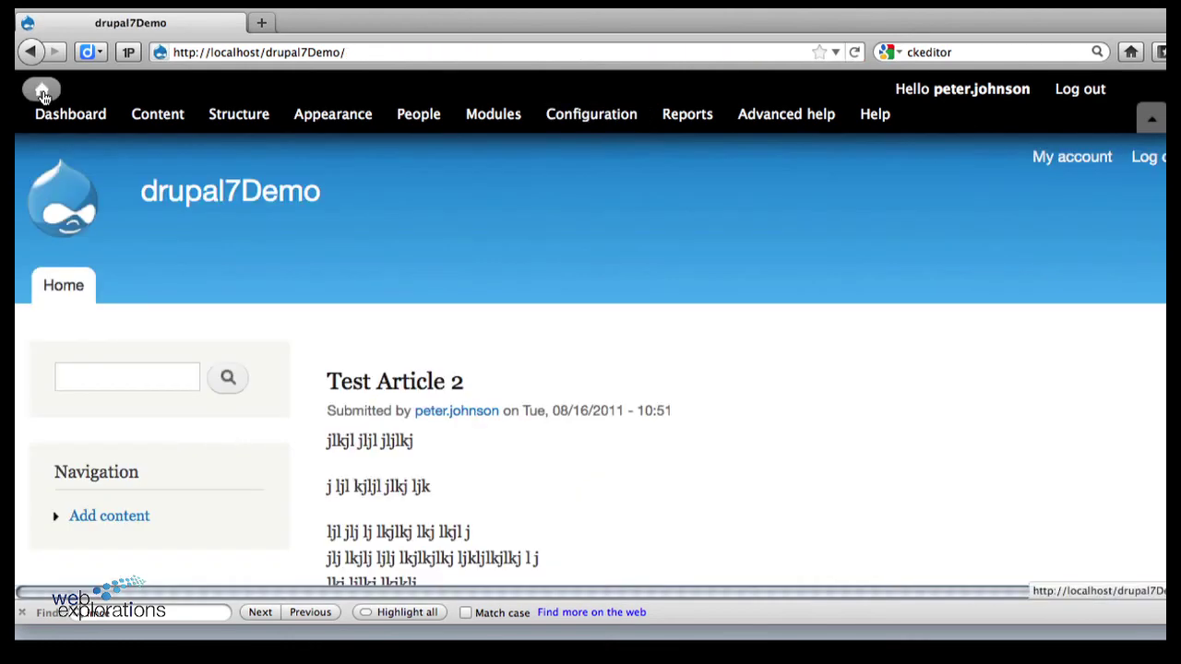
pyautogui.scroll(-10, 443, 409)
pyautogui.scroll(-2, 443, 408)
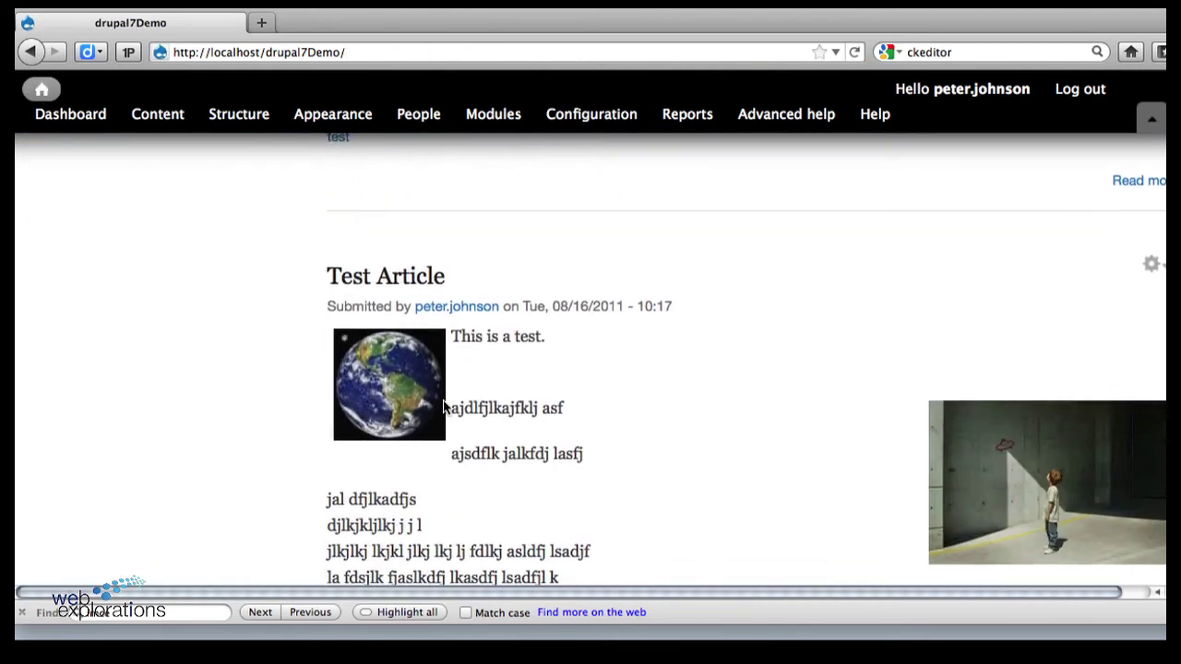
pyautogui.scroll(6, 443, 408)
pyautogui.scroll(-1, 443, 408)
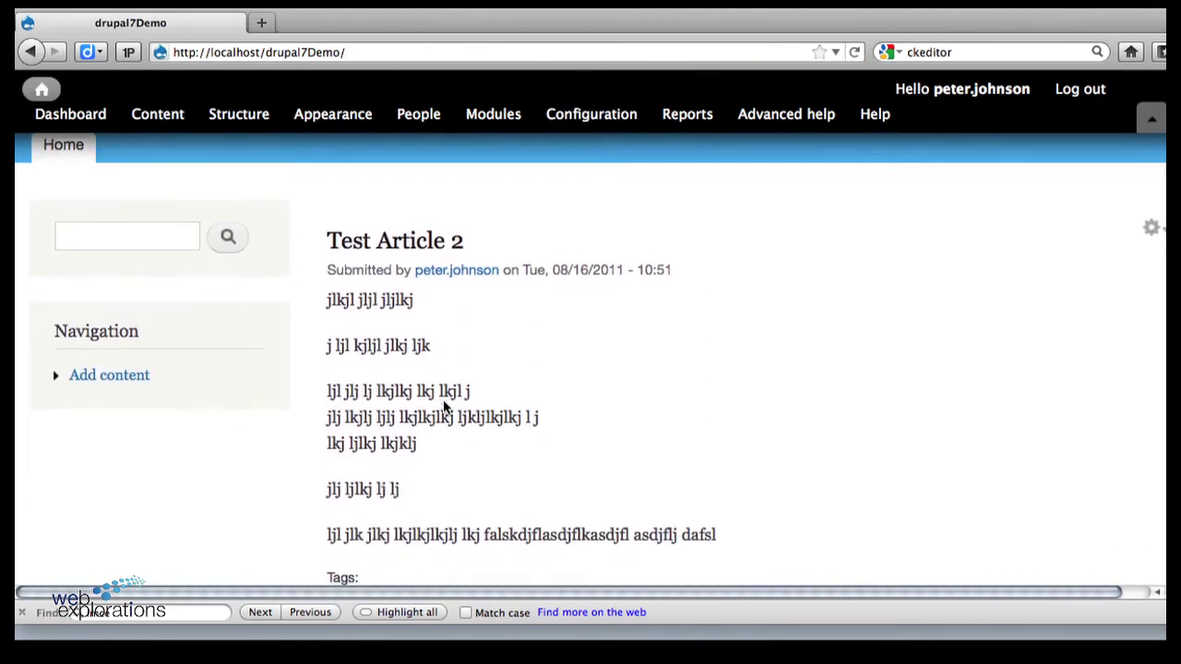
pyautogui.scroll(-2, 443, 403)
pyautogui.scroll(1, 443, 403)
pyautogui.scroll(-6, 443, 403)
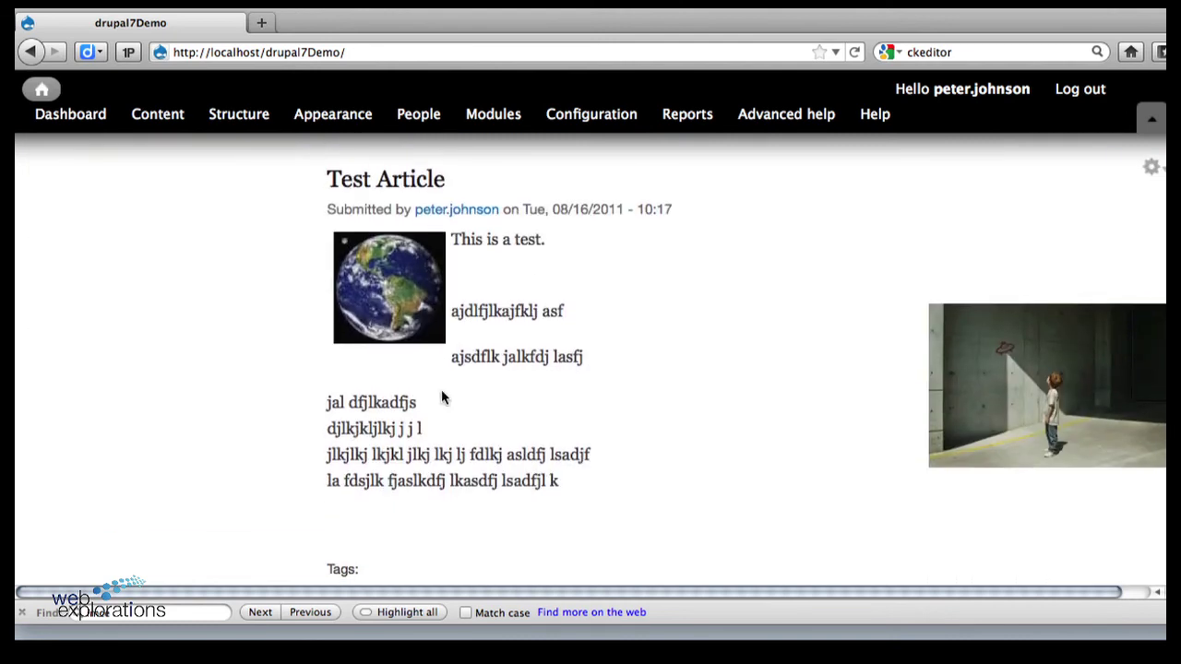
# Open Test Article for editing from the home page and set its text format to Filtered HTML.
pyautogui.click(1152, 170)
pyautogui.click(1132, 197)
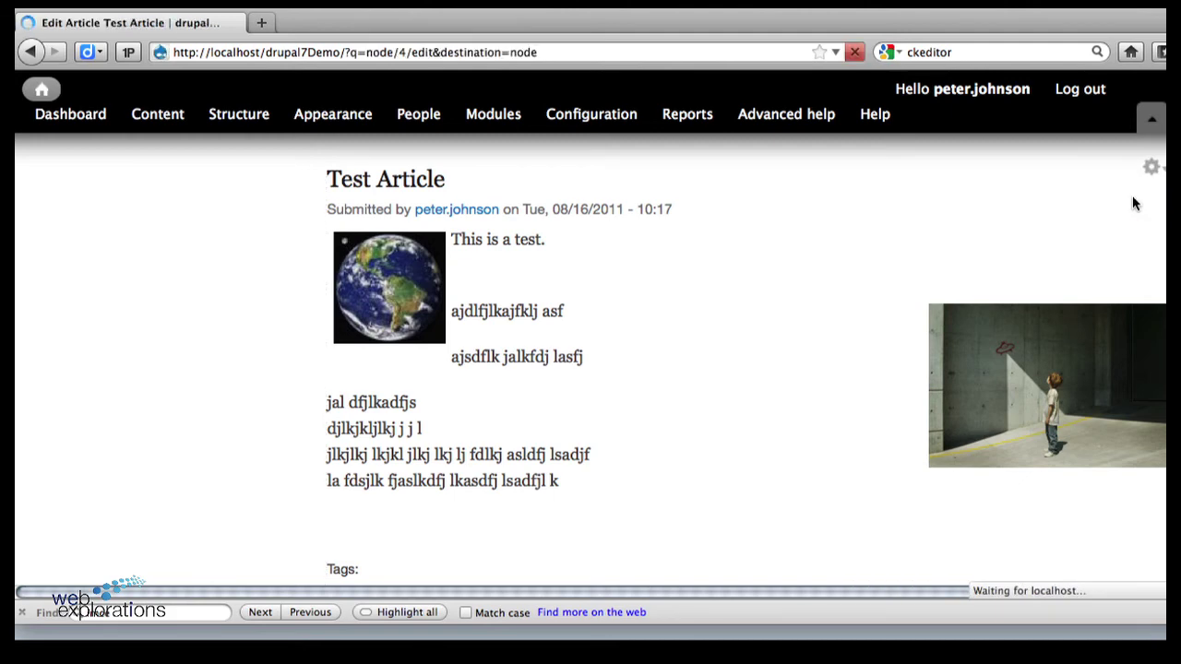
pyautogui.scroll(-1, 450, 313)
pyautogui.scroll(-5, 450, 315)
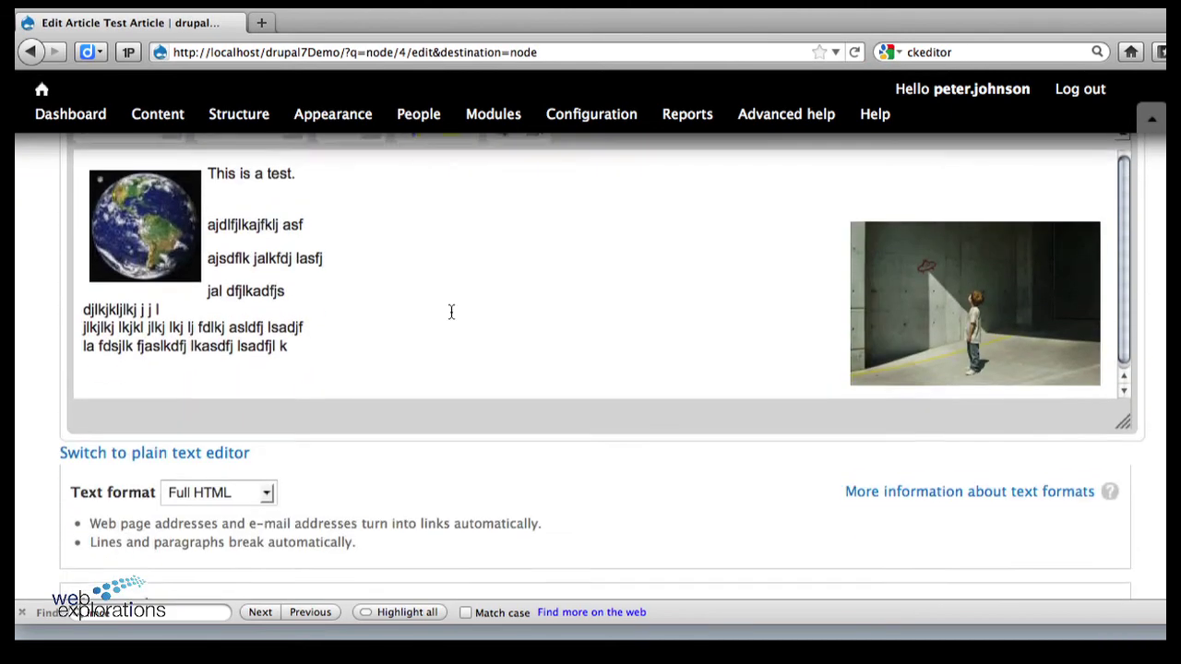
pyautogui.click(264, 487)
pyautogui.click(227, 509)
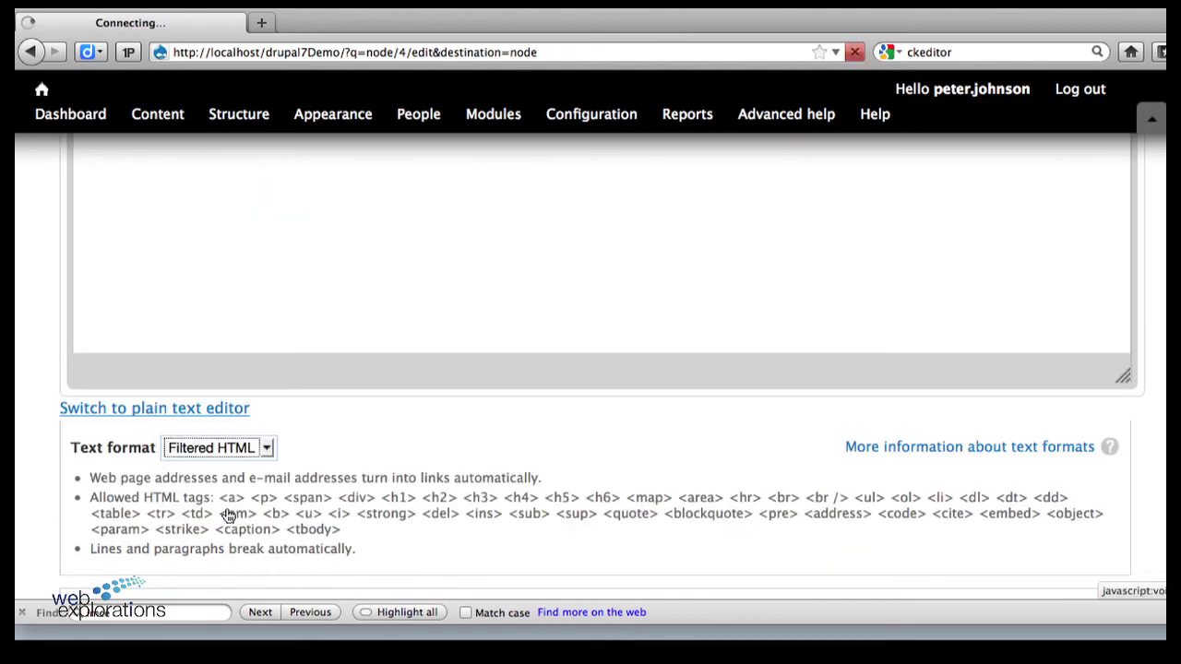
# Save Test Article and check how both test articles display on the home page.
pyautogui.scroll(5, 484, 423)
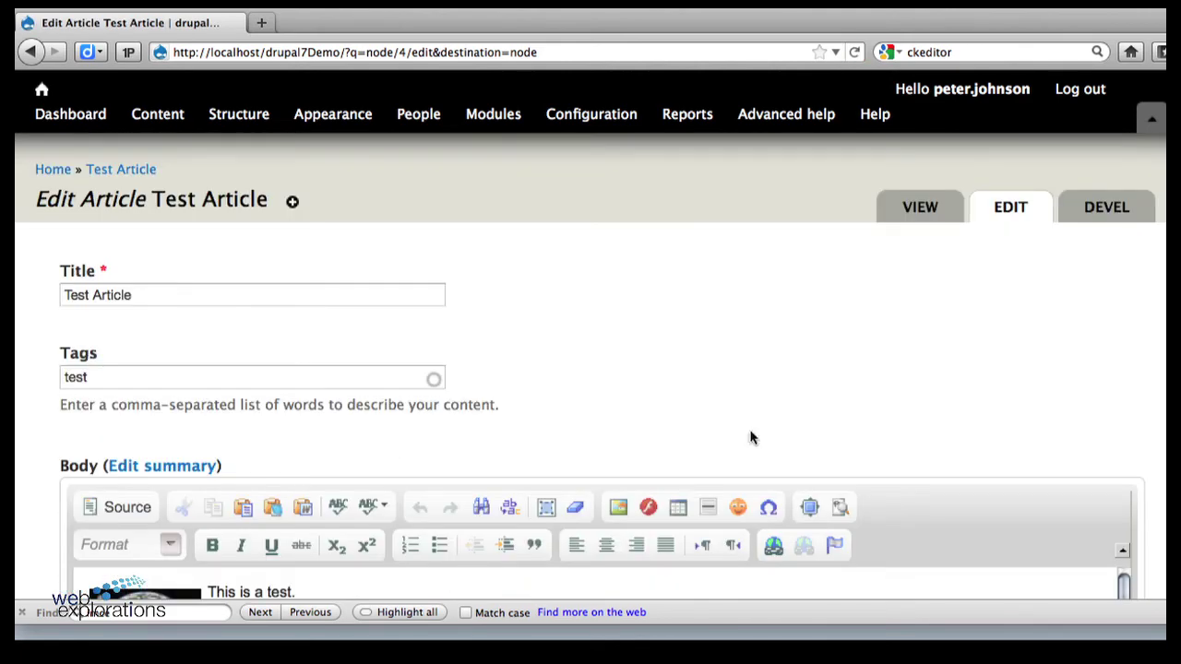
pyautogui.scroll(-10, 613, 415)
pyautogui.click(109, 501)
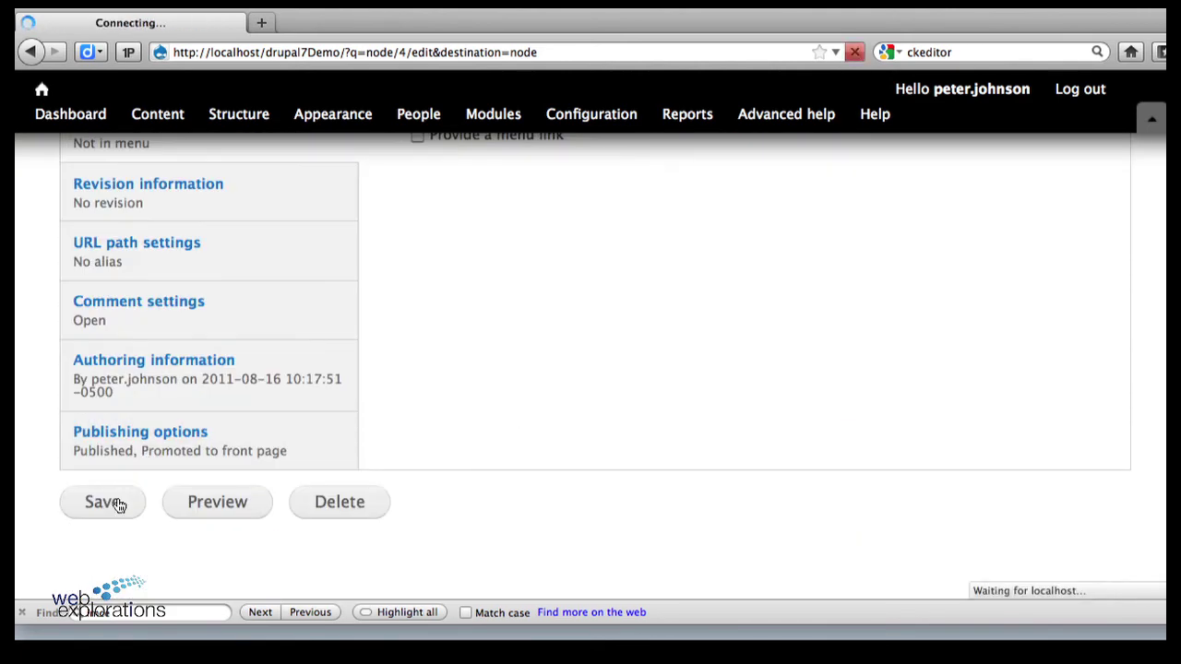
pyautogui.scroll(-10, 601, 314)
pyautogui.scroll(-5, 602, 314)
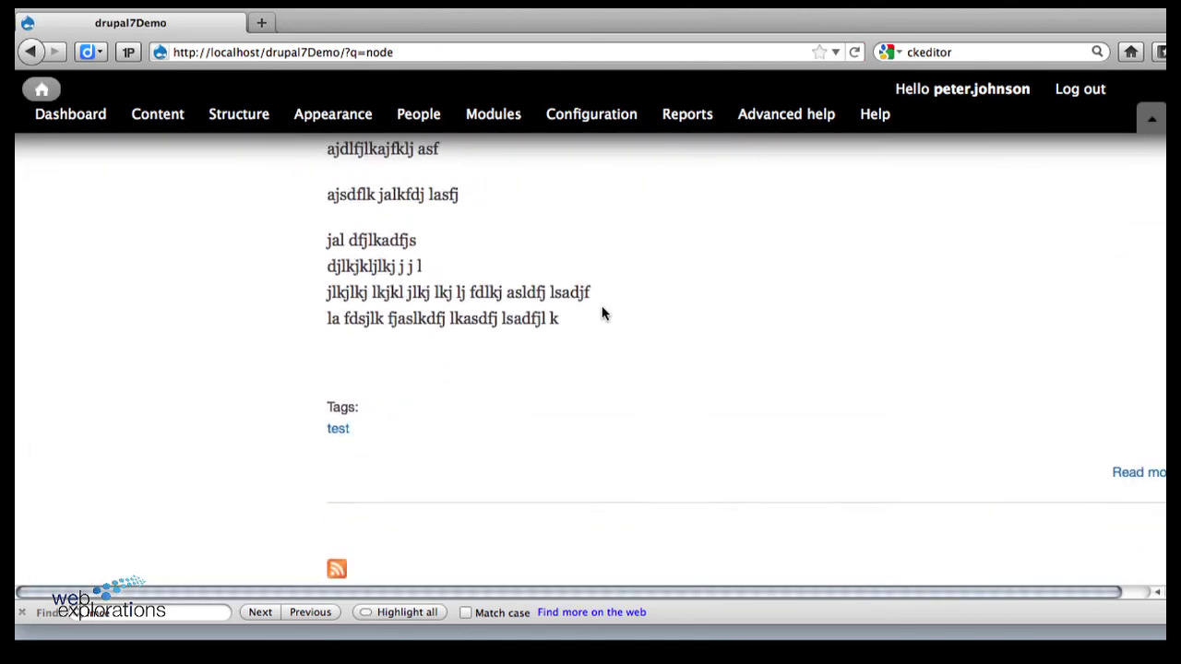
pyautogui.scroll(10, 601, 314)
pyautogui.scroll(2, 602, 314)
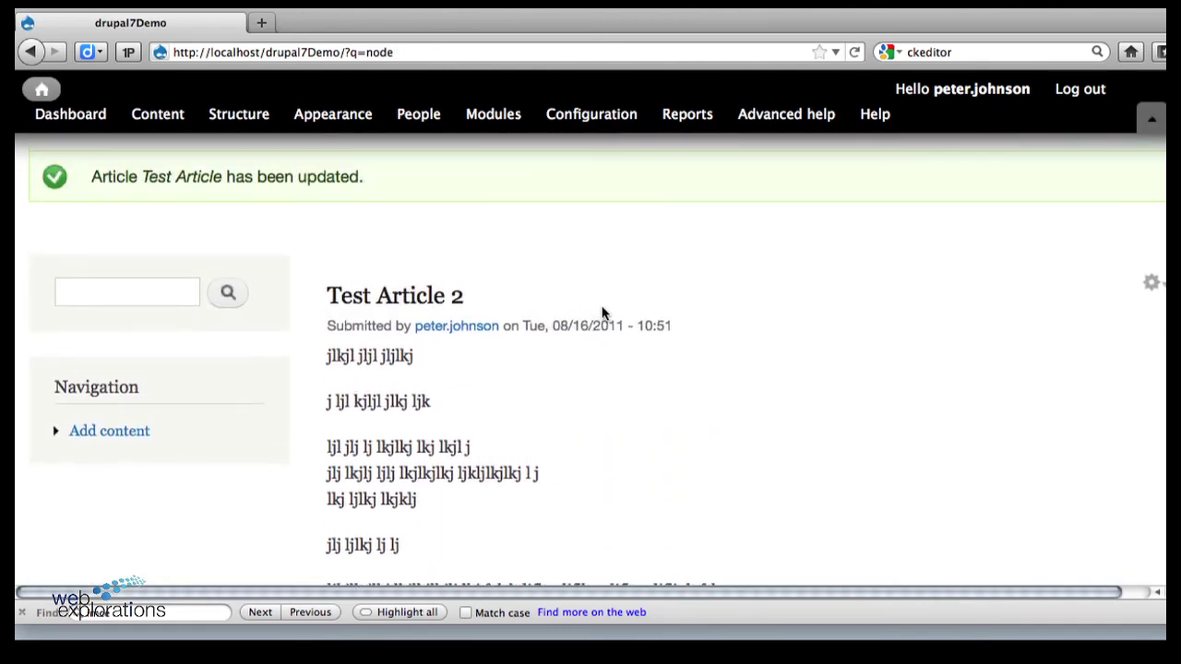
# Open the configuration of the Filtered HTML text format and show its Limit allowed HTML tags settings.
pyautogui.click(585, 115)
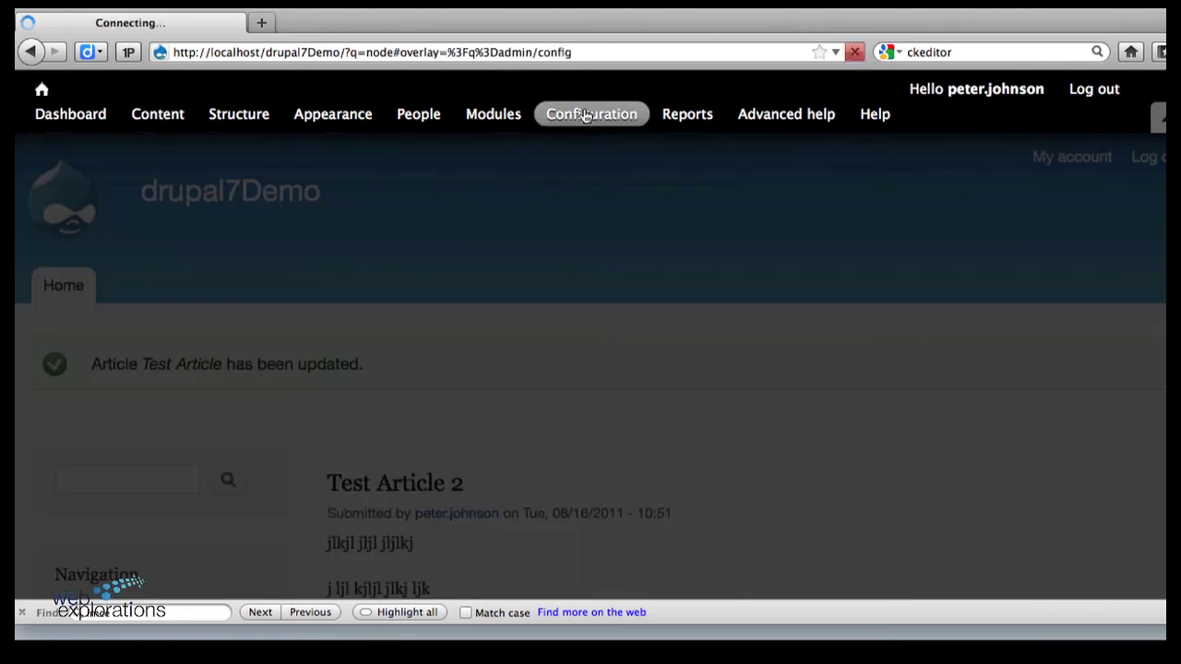
pyautogui.scroll(-4, 439, 327)
pyautogui.scroll(-4, 440, 328)
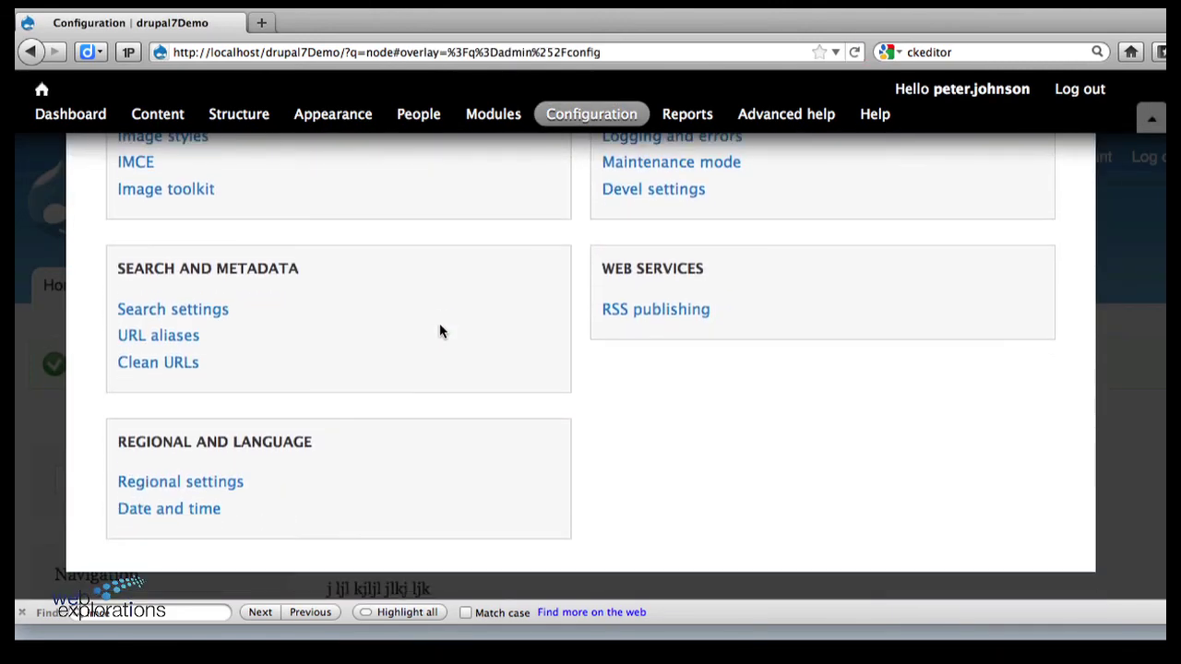
pyautogui.scroll(4, 439, 324)
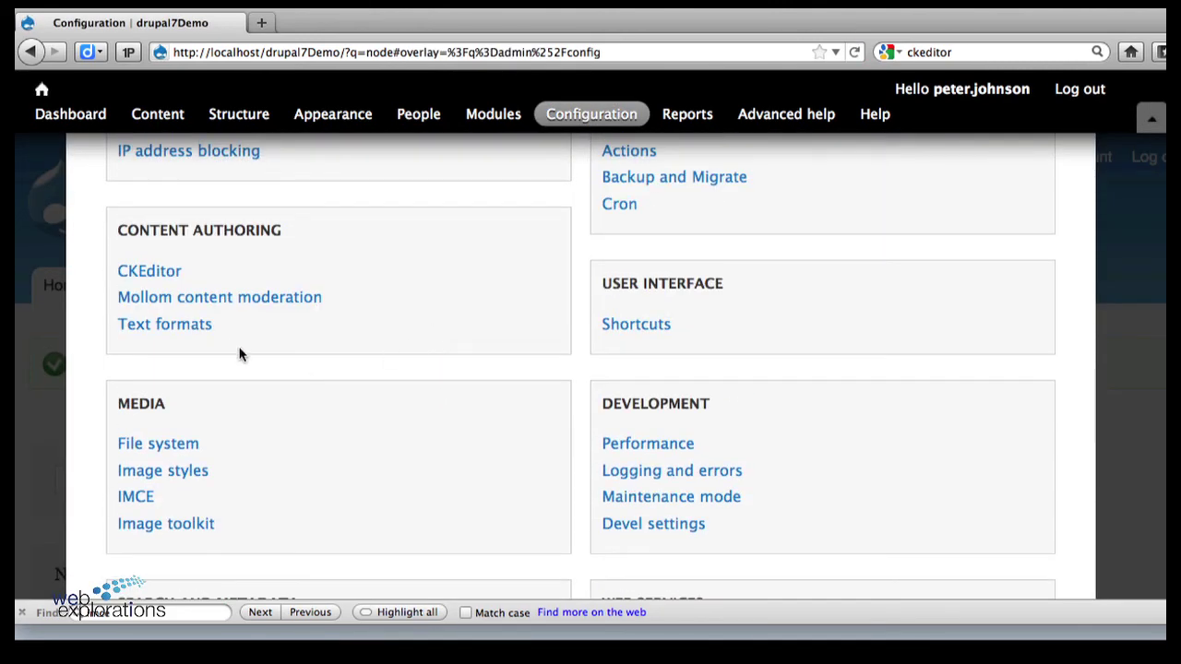
pyautogui.click(191, 325)
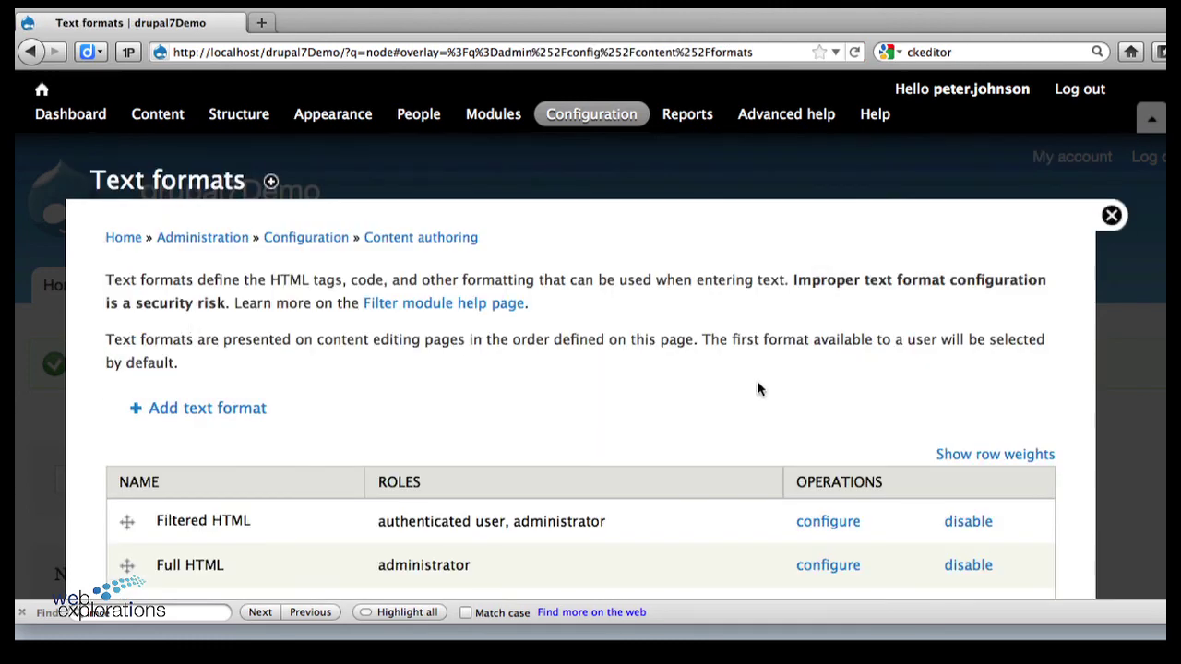
pyautogui.scroll(-3, 758, 389)
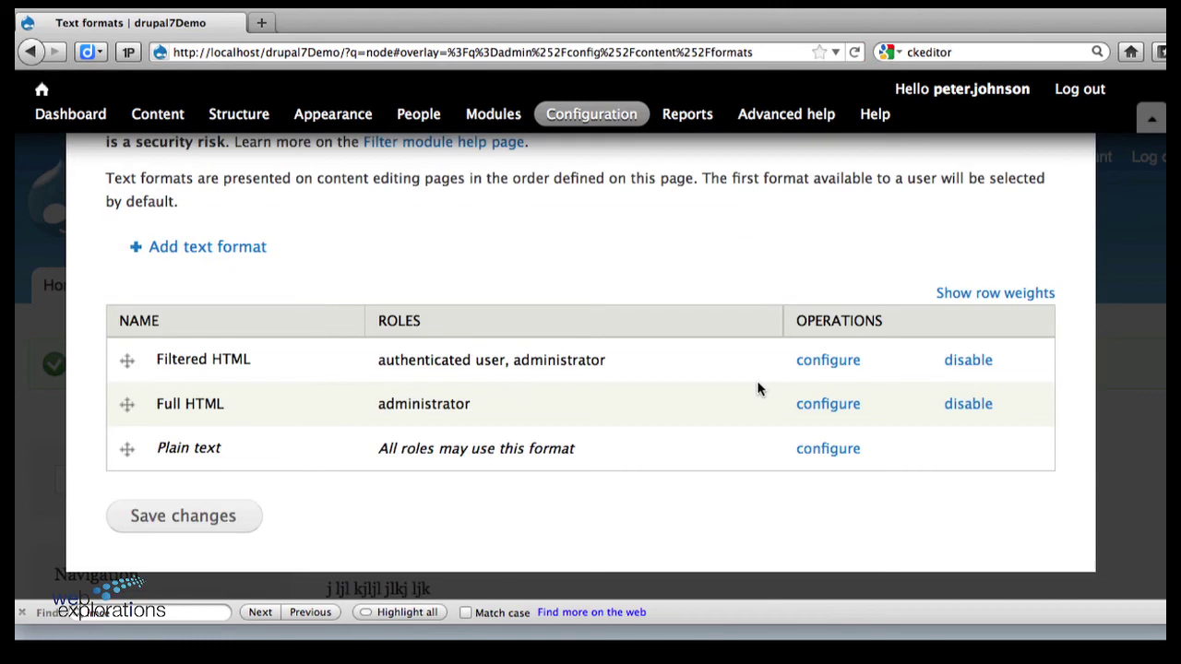
pyautogui.click(829, 361)
pyautogui.scroll(-10, 692, 369)
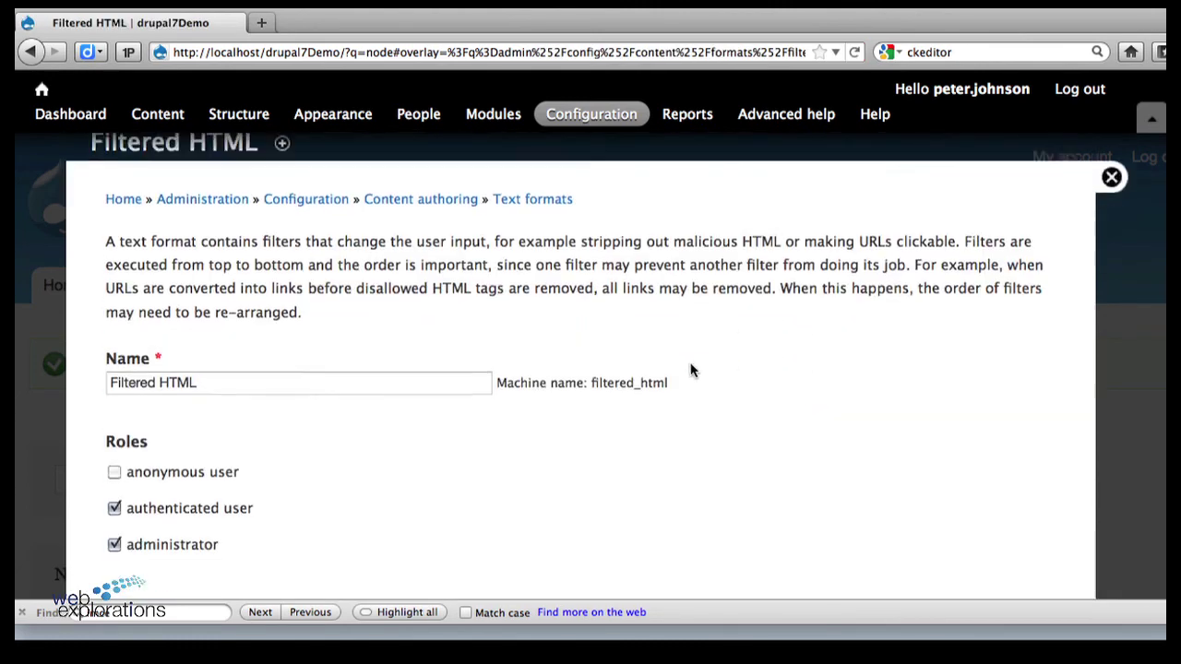
pyautogui.scroll(-3, 692, 370)
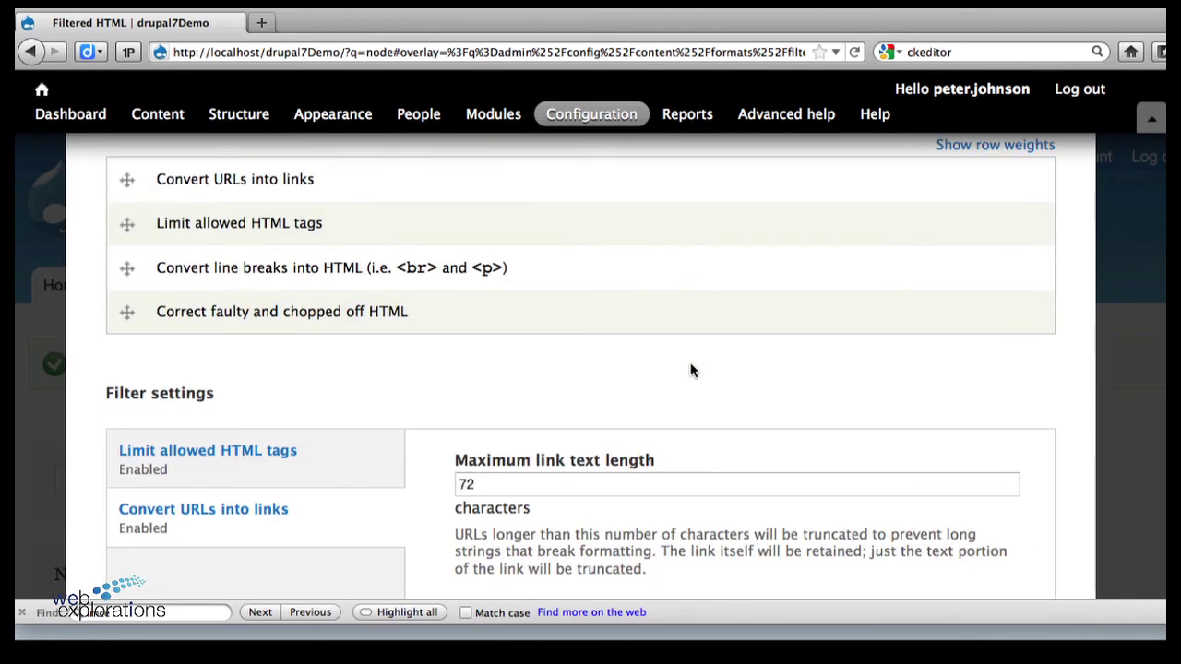
pyautogui.click(164, 418)
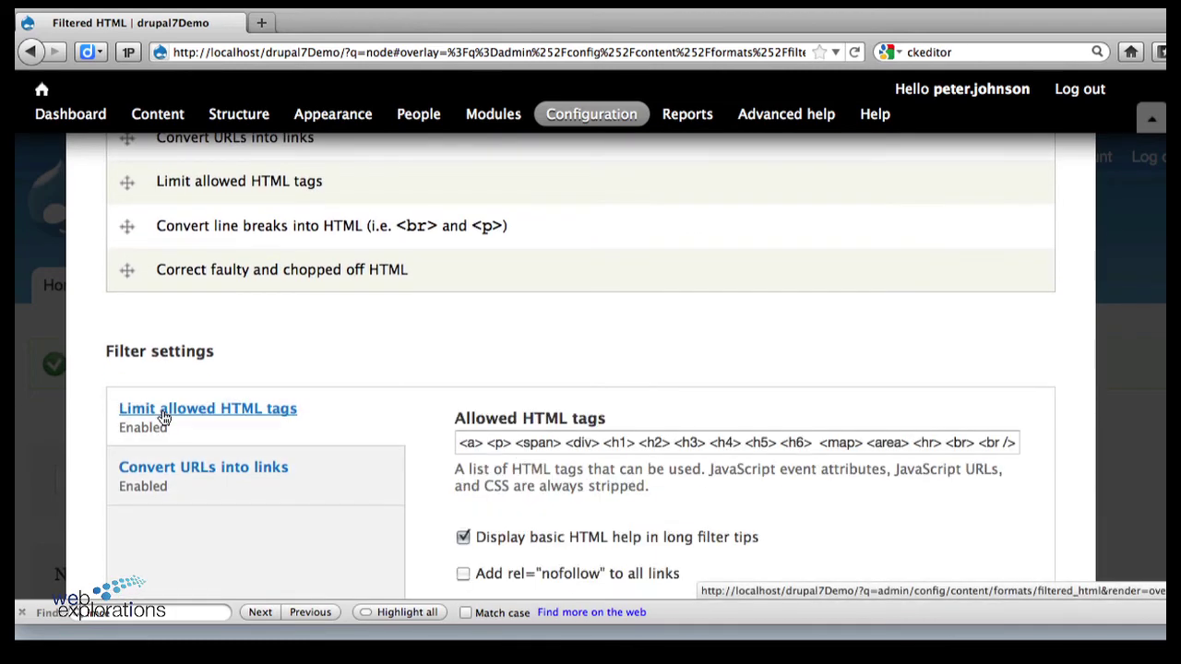
# Add <img> after <h6> in the allowed HTML tags and save the Filtered HTML configuration.
pyautogui.click(816, 444)
pyautogui.write('<img> <')
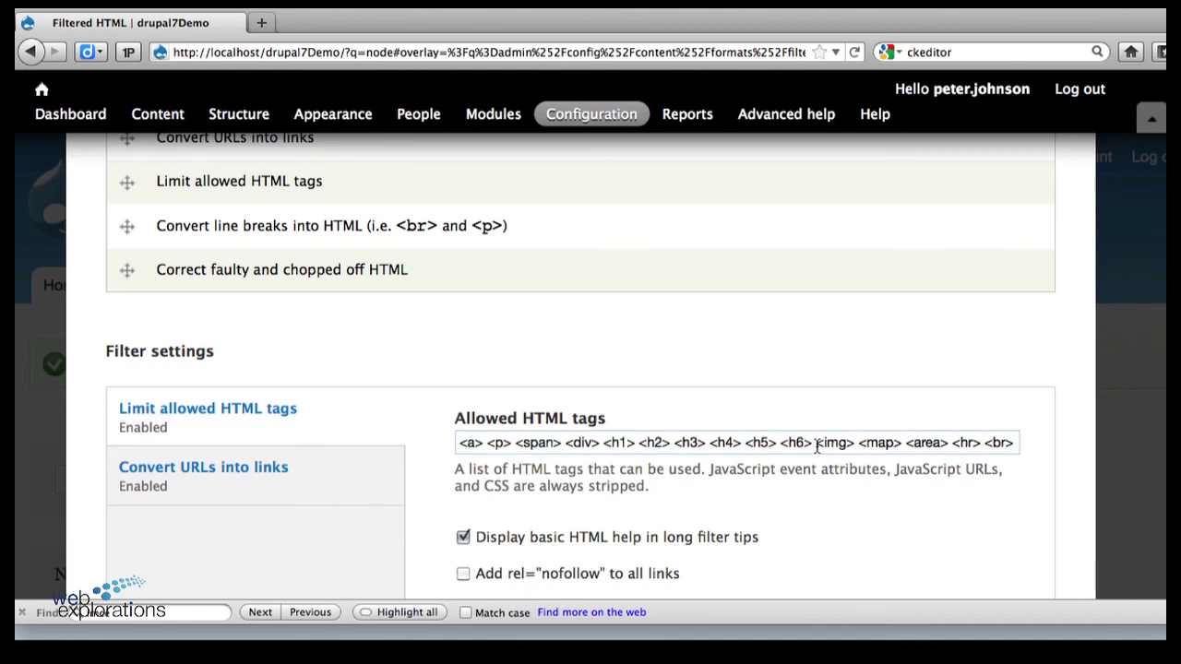
pyautogui.scroll(-3, 560, 395)
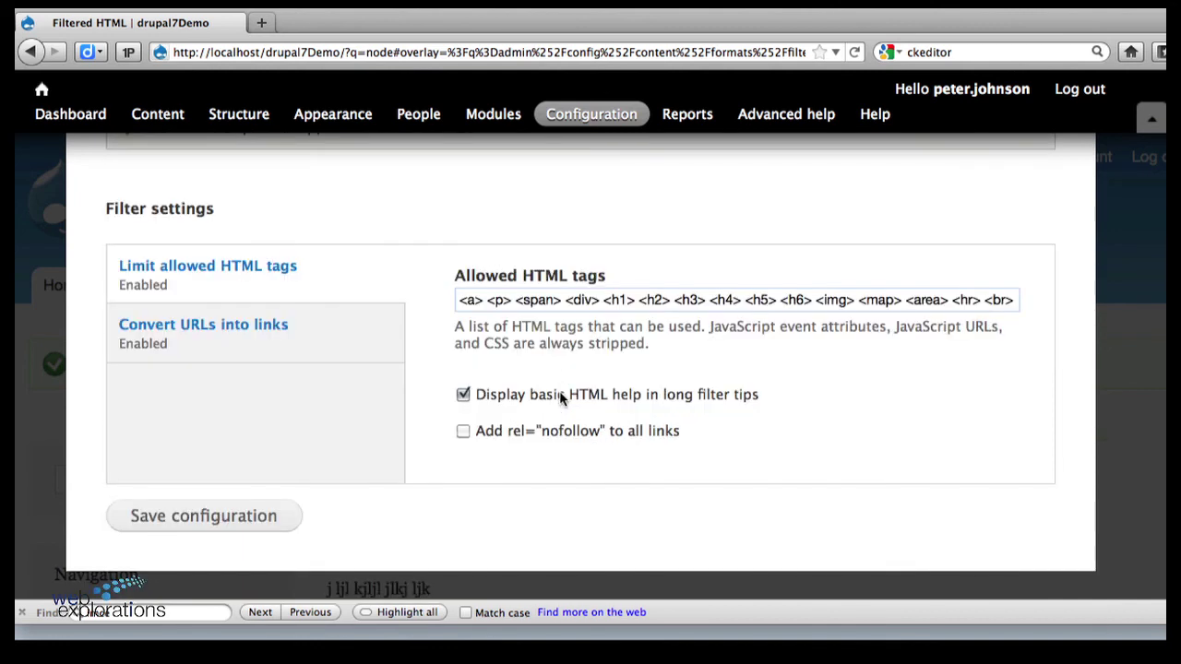
pyautogui.click(211, 527)
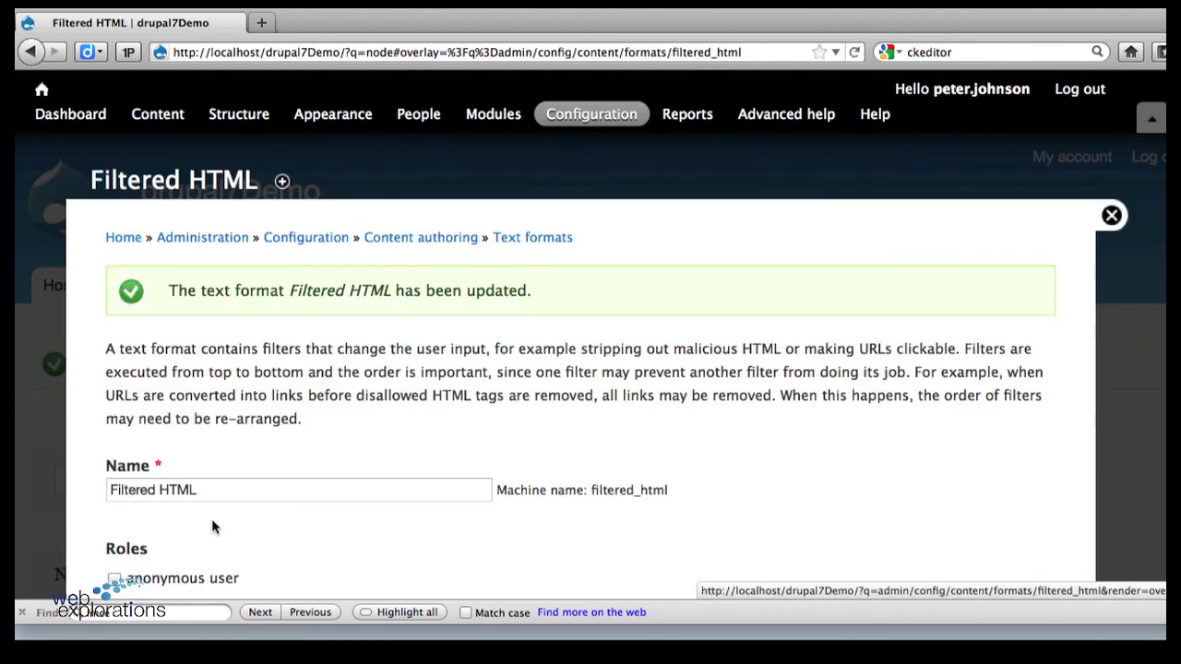
pyautogui.scroll(-15, 409, 333)
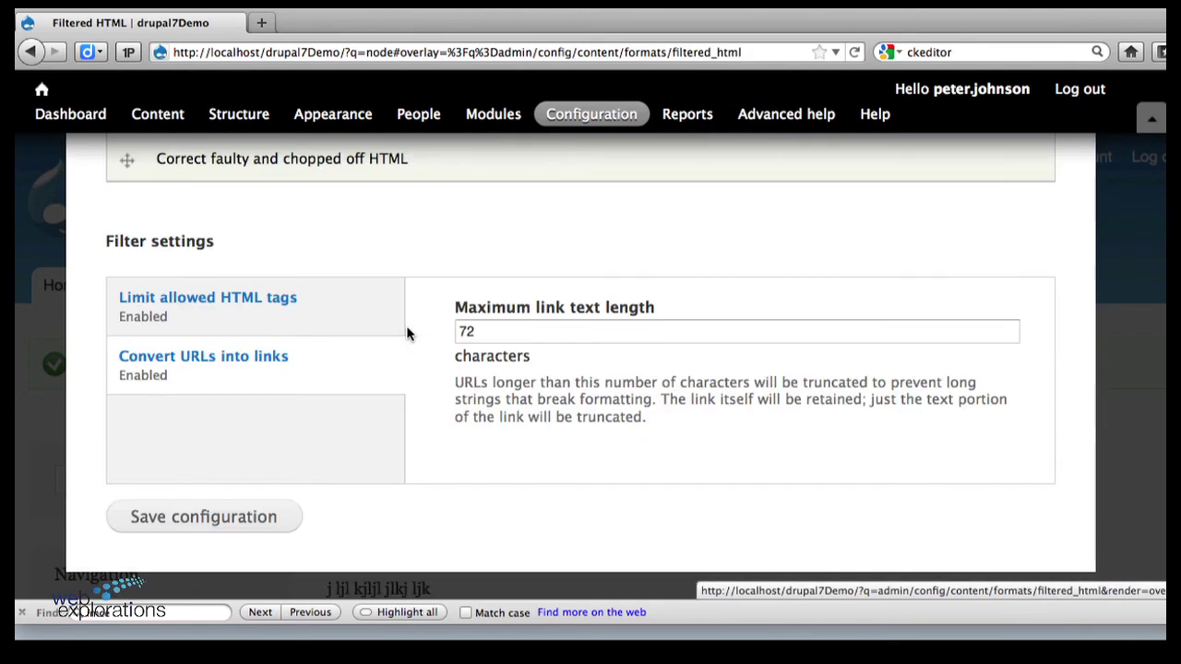
pyautogui.click(203, 522)
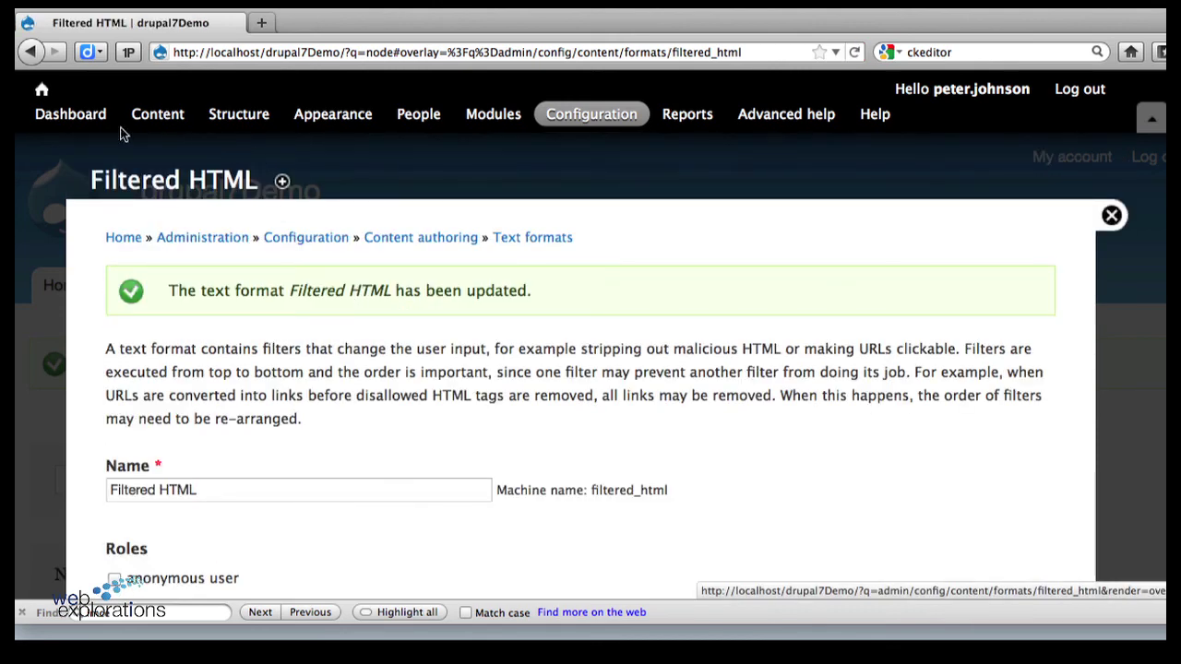
# Examine the size and alignment of the images in Test Article 2 and Test Article on the home page.
pyautogui.click(41, 89)
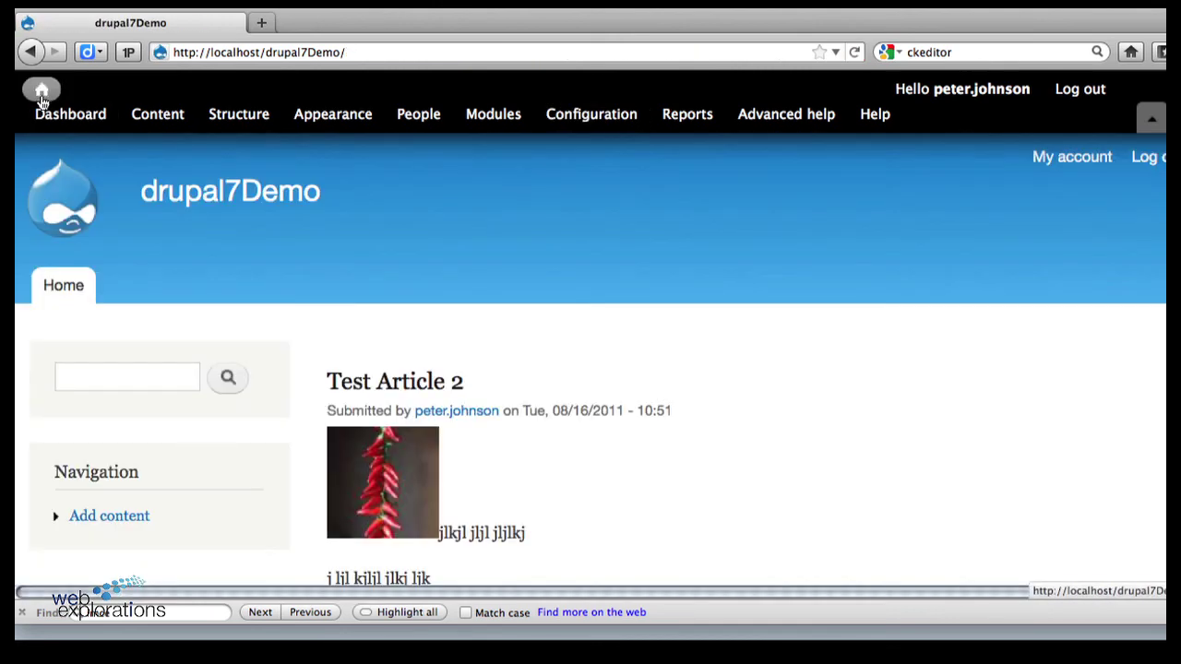
pyautogui.scroll(-5, 648, 293)
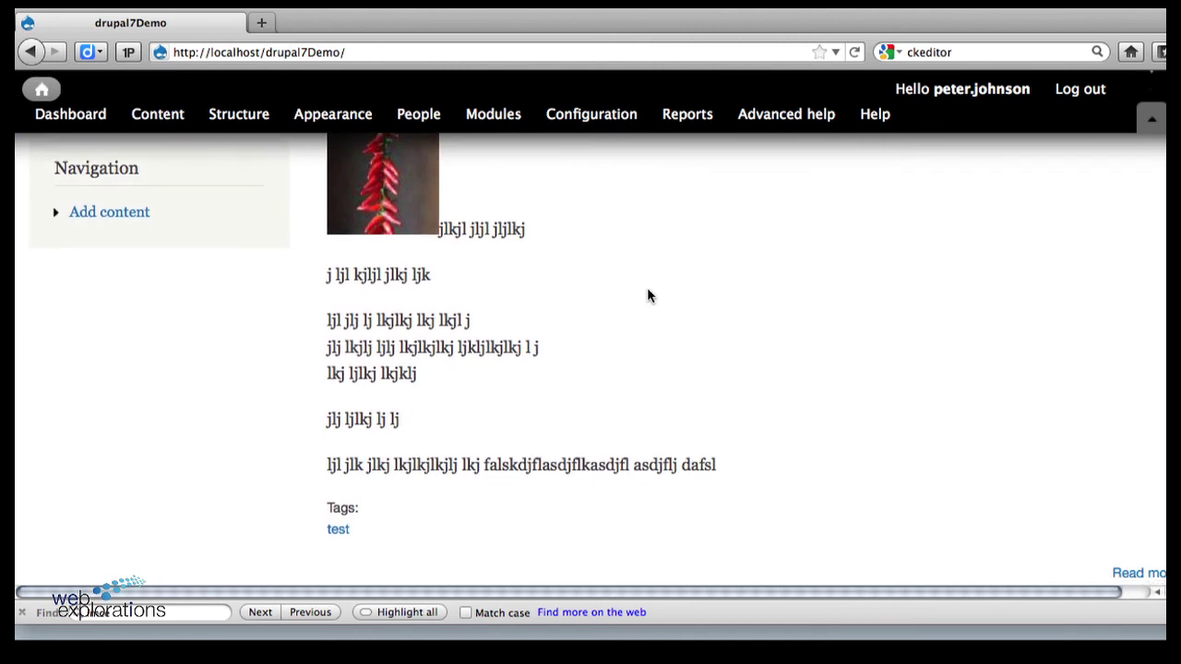
pyautogui.scroll(-10, 647, 294)
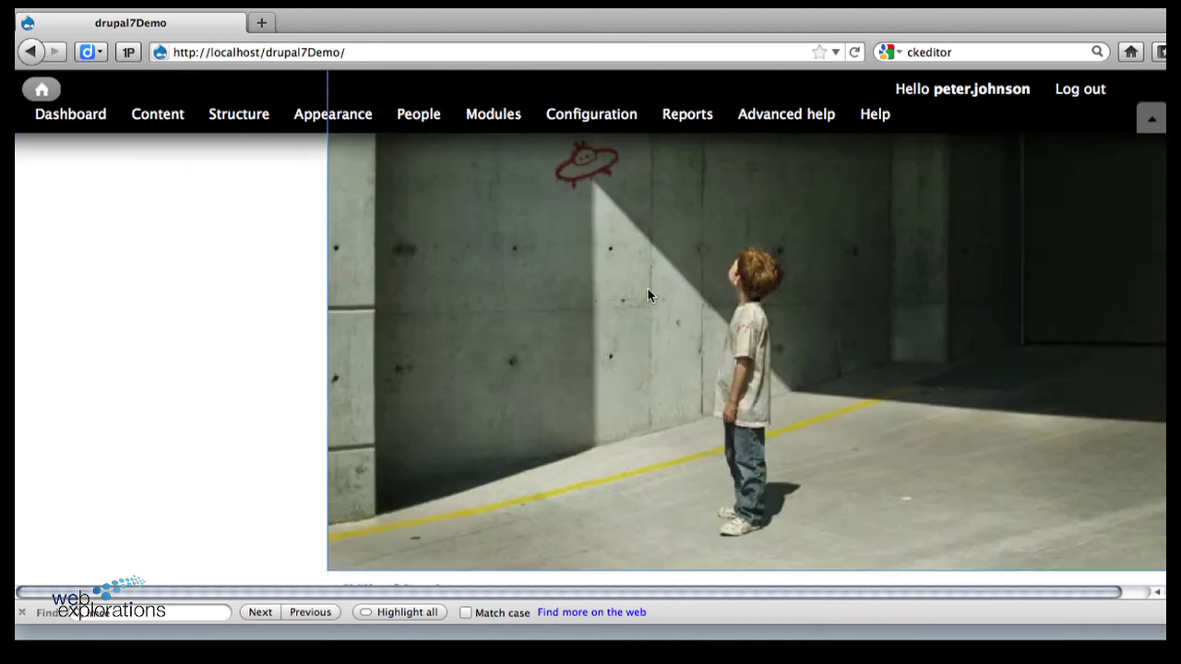
pyautogui.scroll(-3, 648, 295)
pyautogui.scroll(2, 647, 295)
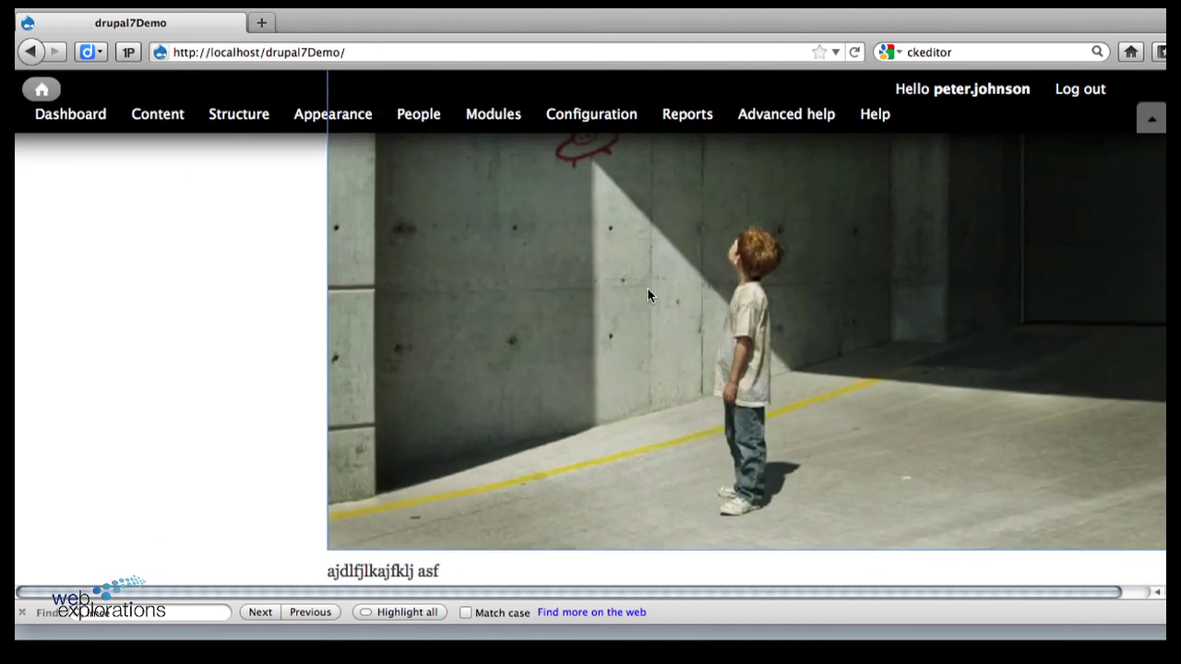
pyautogui.scroll(1, 648, 293)
pyautogui.scroll(-4, 637, 268)
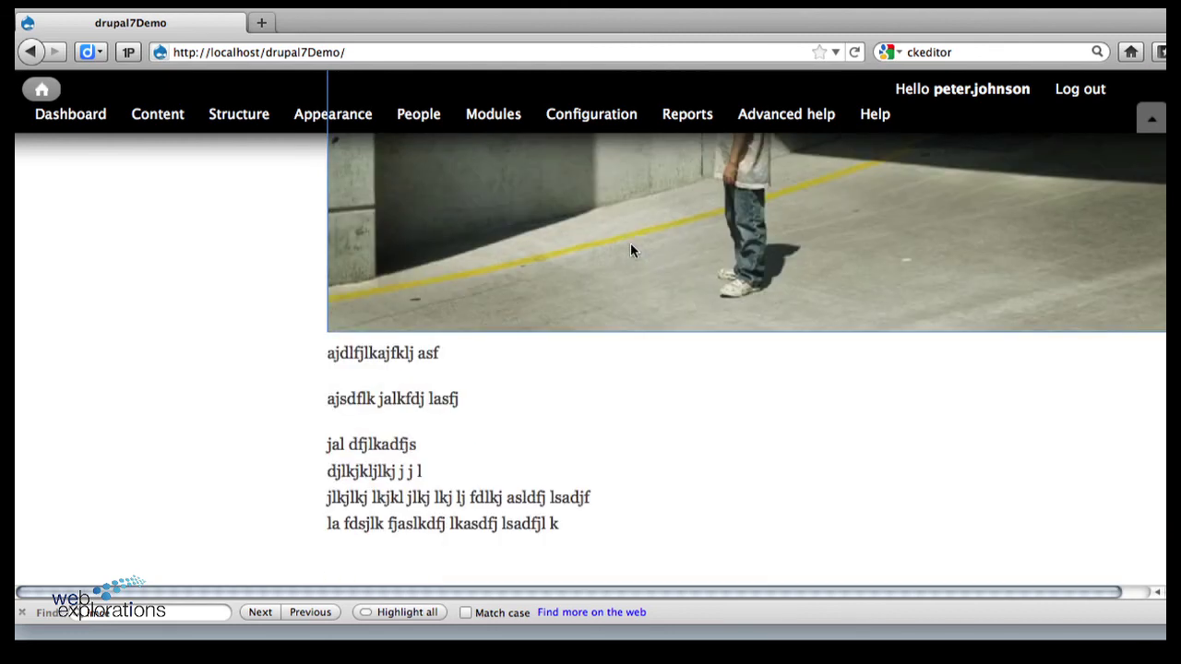
pyautogui.scroll(8, 630, 243)
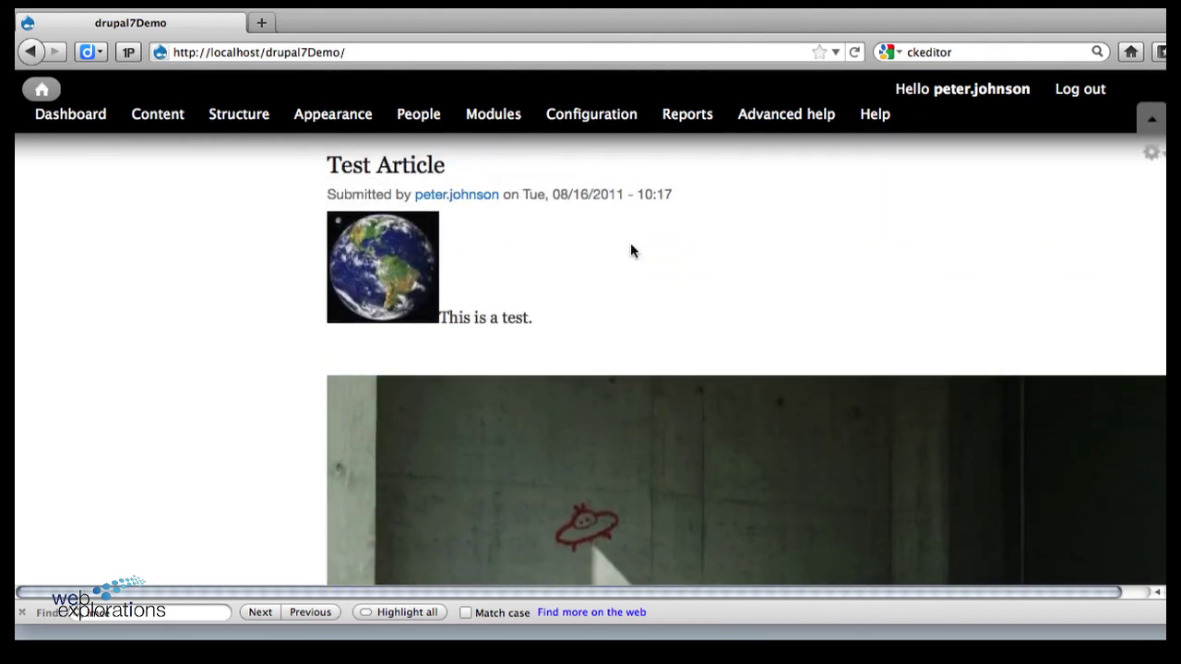
pyautogui.scroll(1, 630, 243)
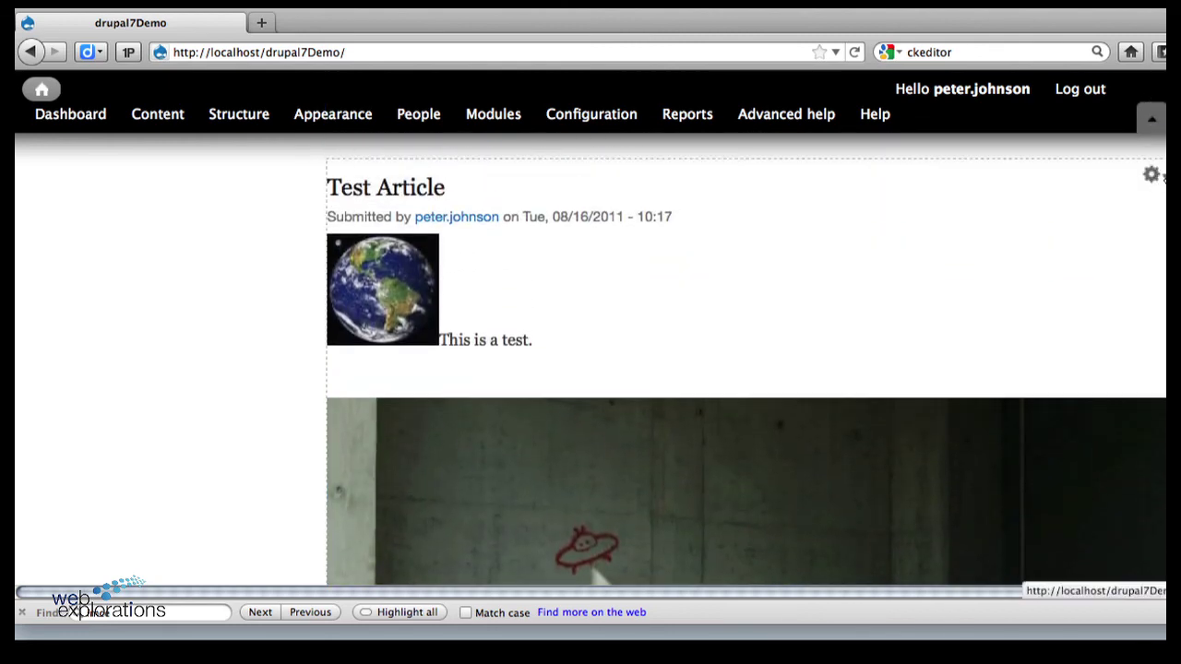
# Open Test Article for editing, switch its text format to Full HTML and review the editor toolbar and body.
pyautogui.click(1153, 175)
pyautogui.click(1132, 205)
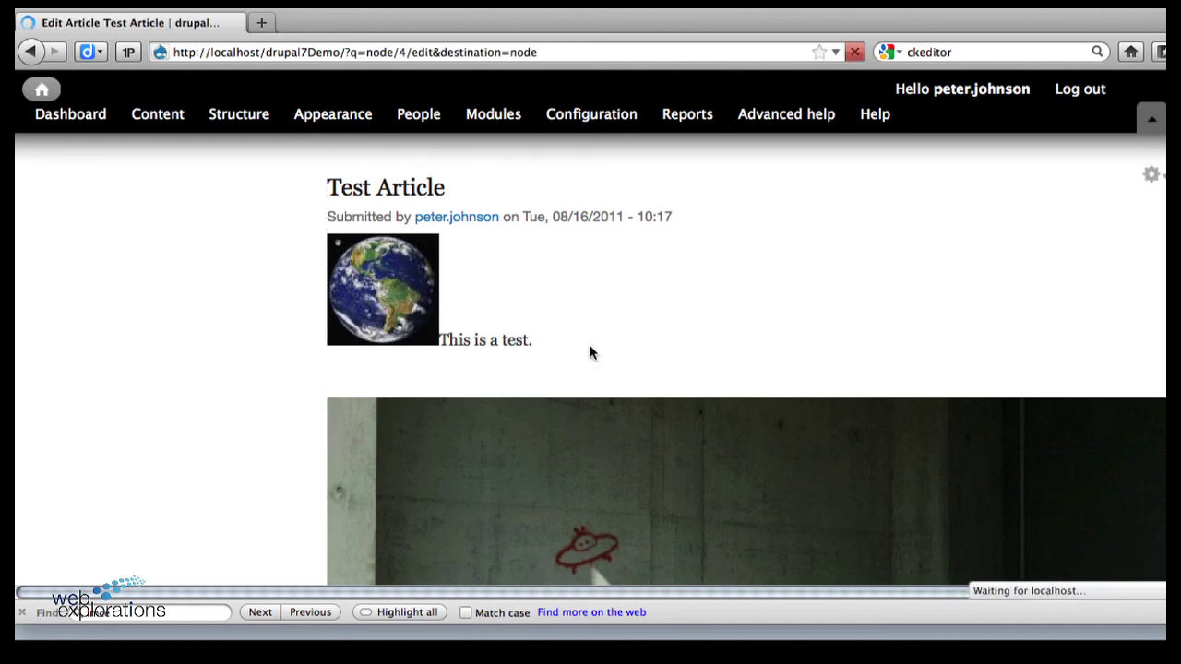
pyautogui.scroll(-10, 486, 307)
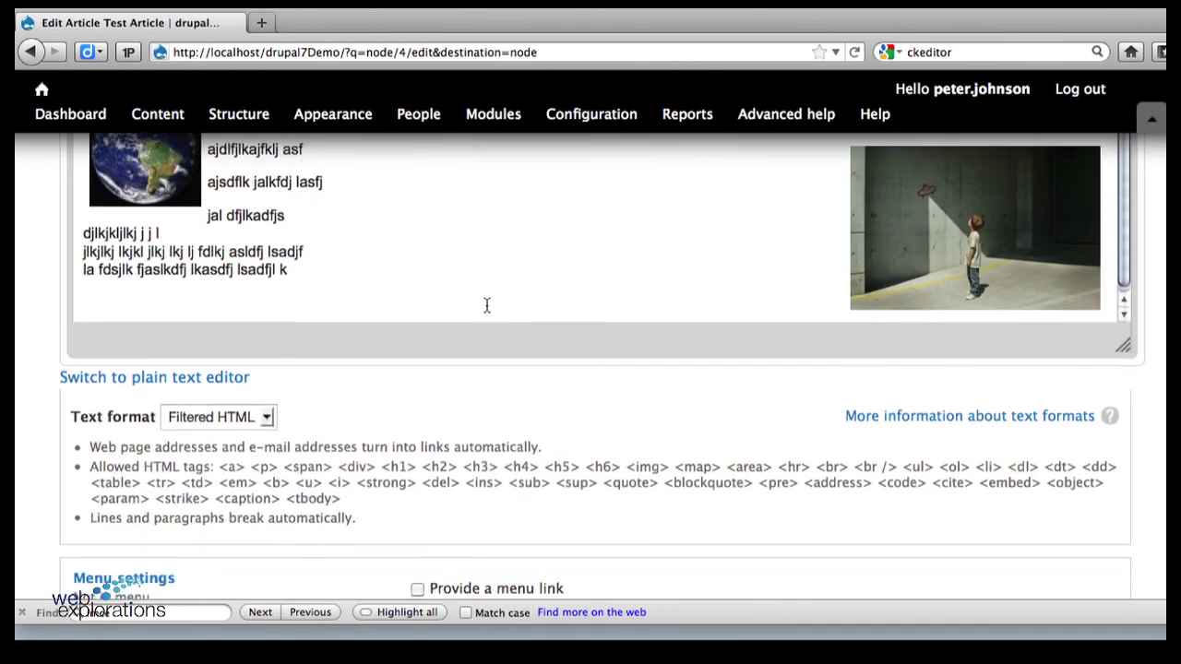
pyautogui.click(265, 408)
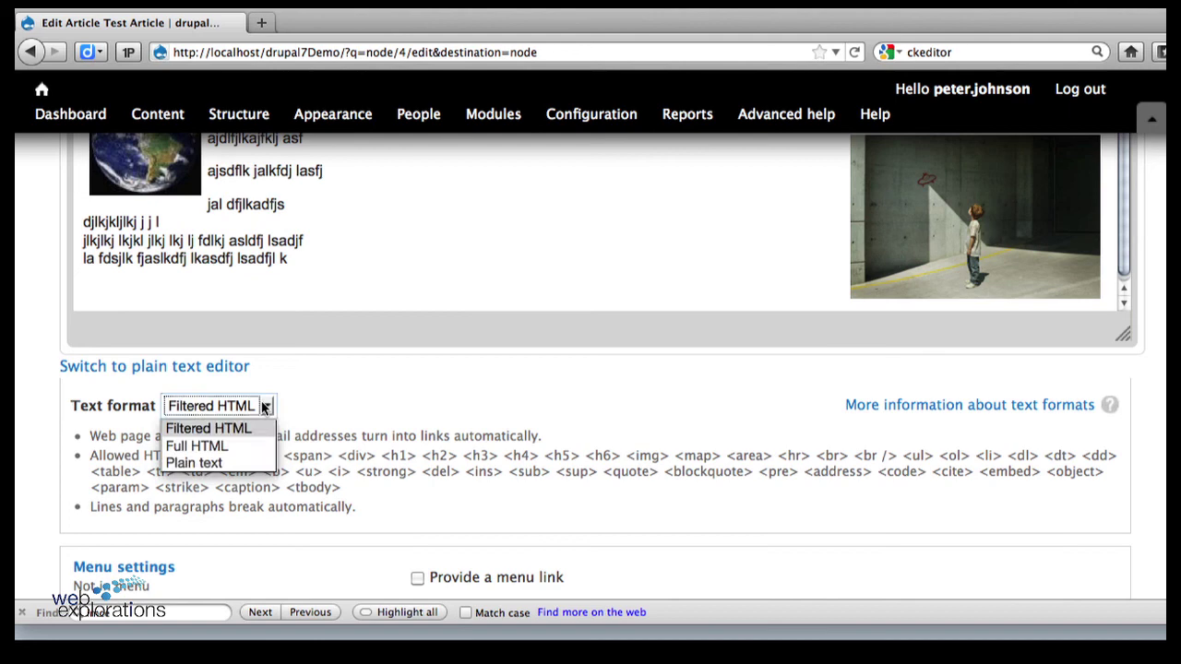
pyautogui.click(198, 448)
pyautogui.scroll(-2, 412, 373)
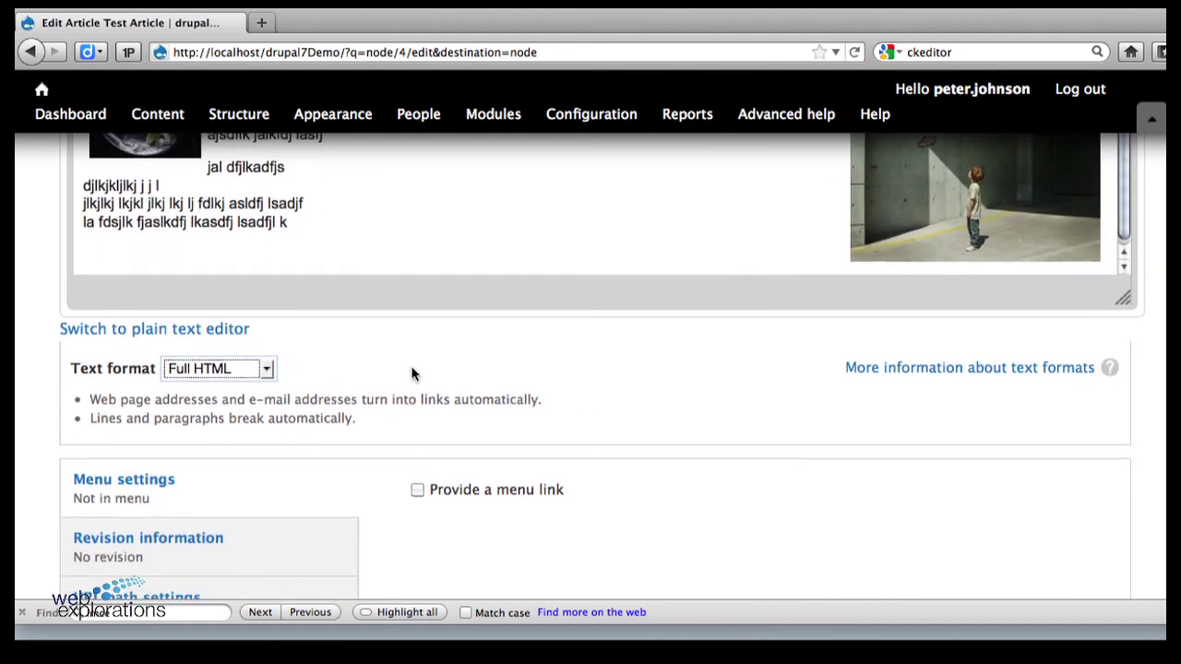
pyautogui.scroll(6, 413, 372)
pyautogui.scroll(3, 1006, 565)
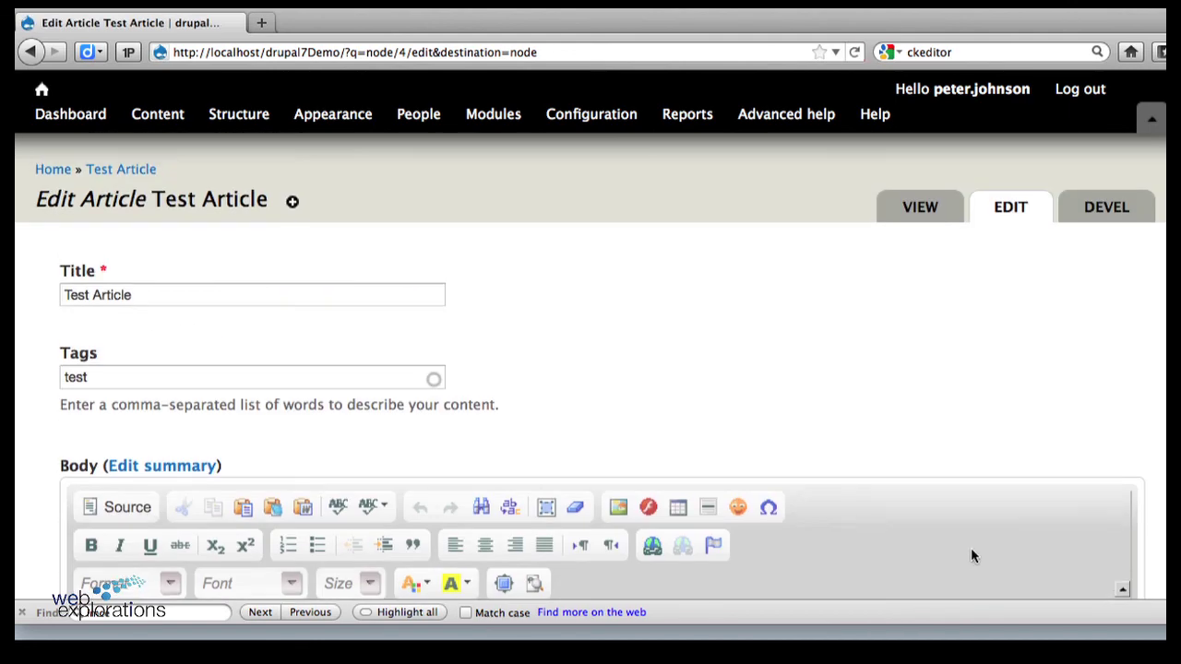
pyautogui.scroll(-5, 978, 556)
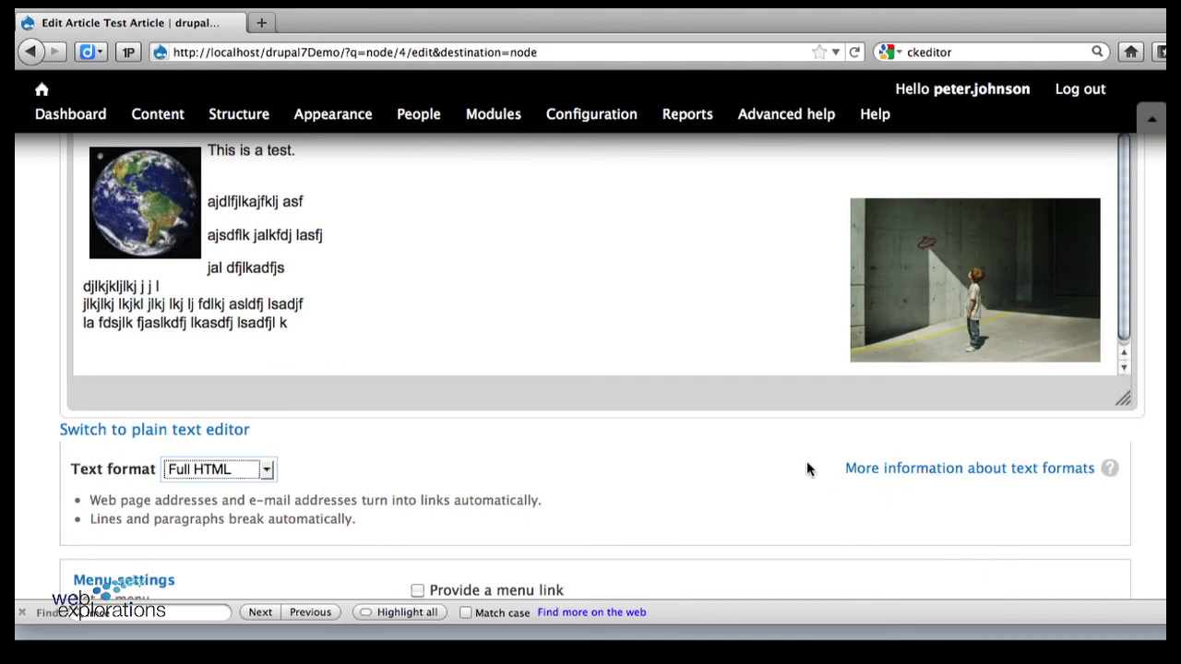
pyautogui.scroll(-2, 806, 469)
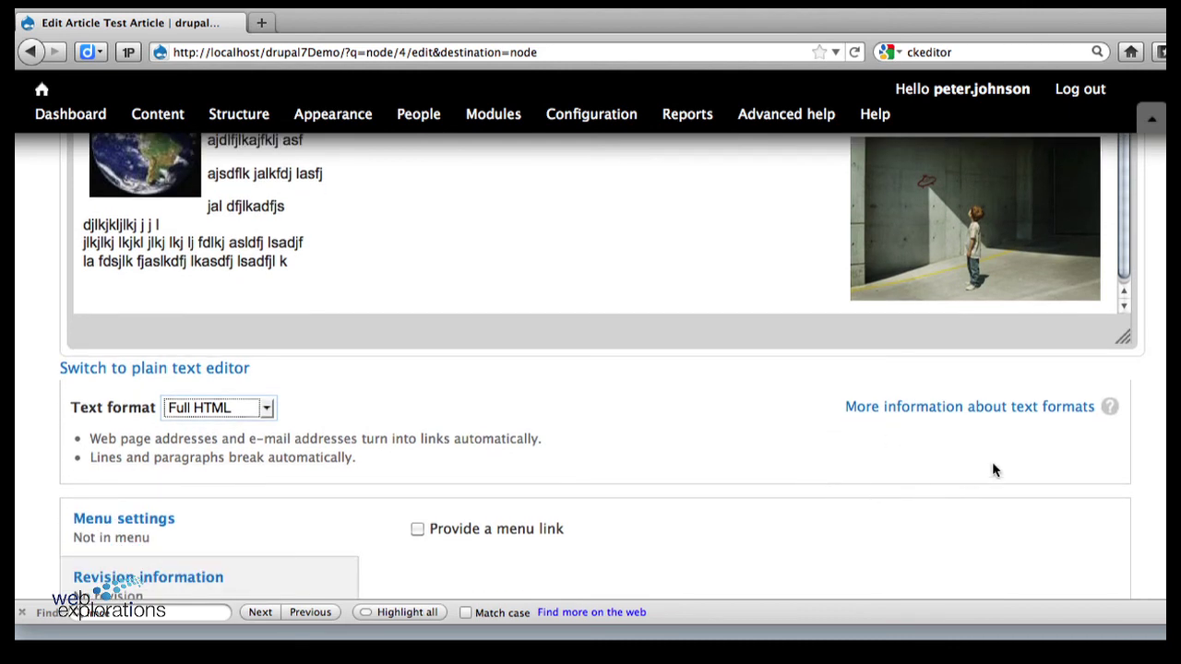
# Return to the home page without saving the article and review the images in both test articles.
pyautogui.click(41, 88)
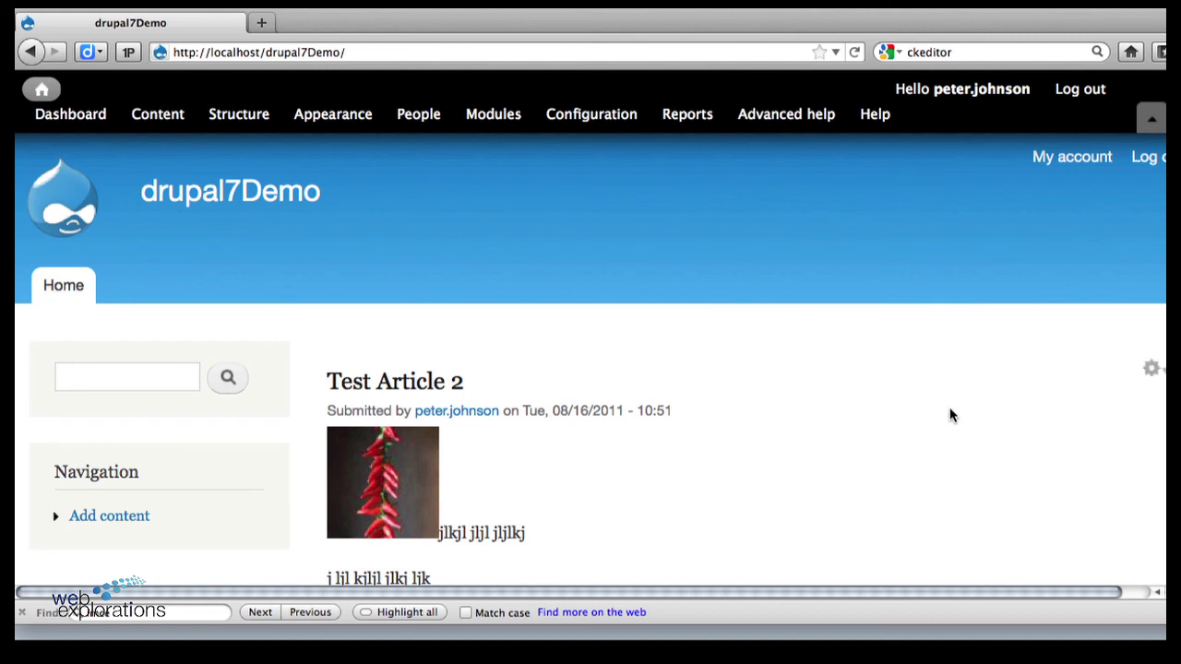
pyautogui.scroll(-10, 857, 361)
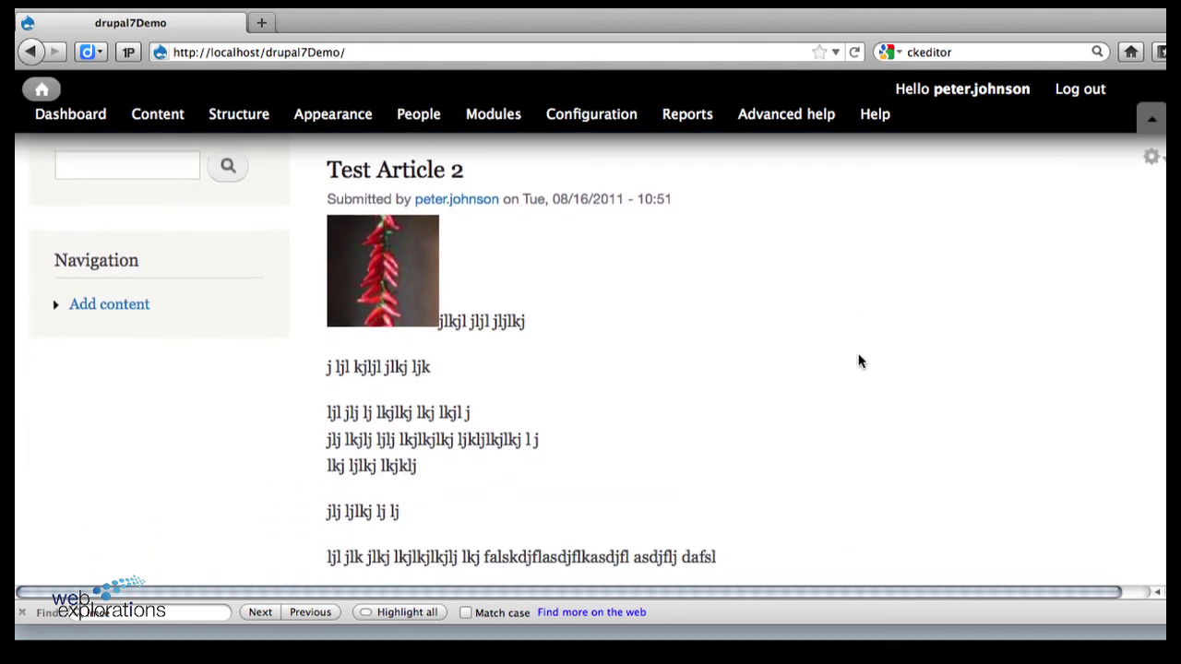
pyautogui.scroll(-3, 858, 360)
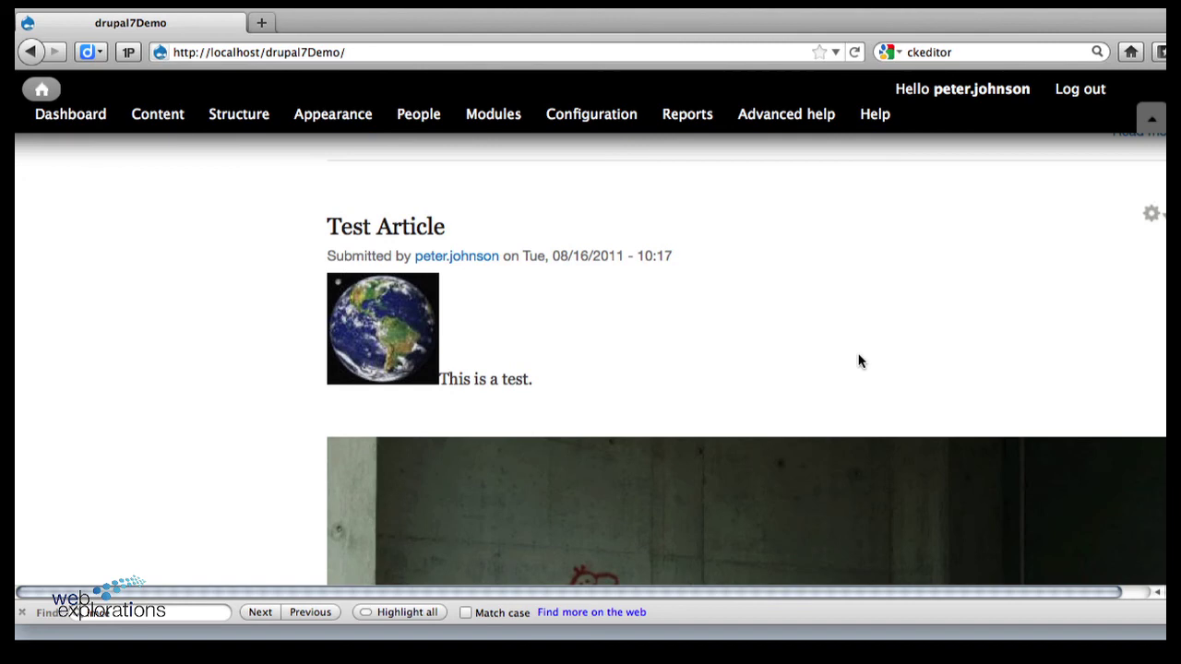